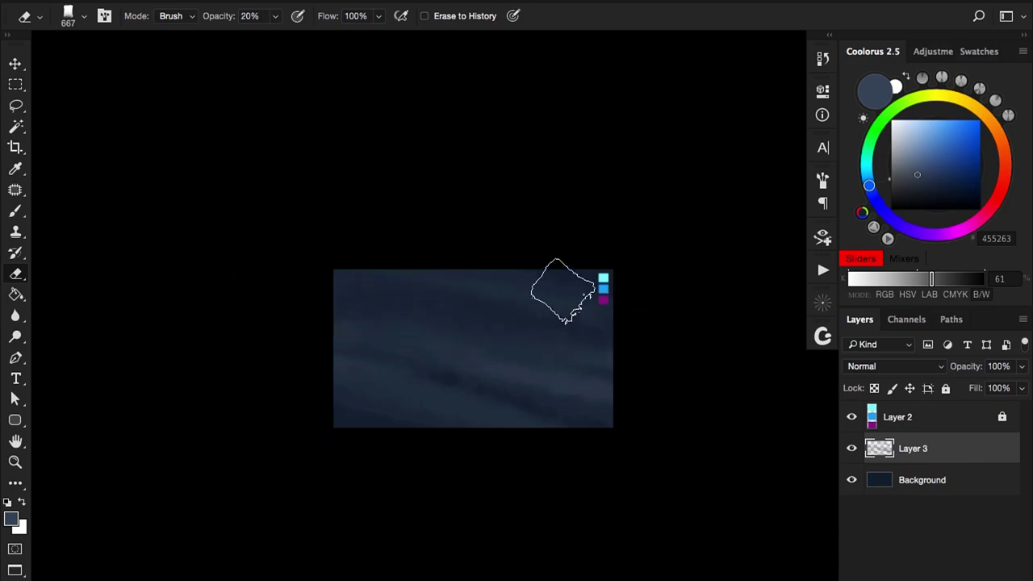
# Step: Fade the cloud texture on Layer 3 with the eraser at 50% opacity
pyautogui.scroll(3, 473, 385)
pyautogui.press('5')
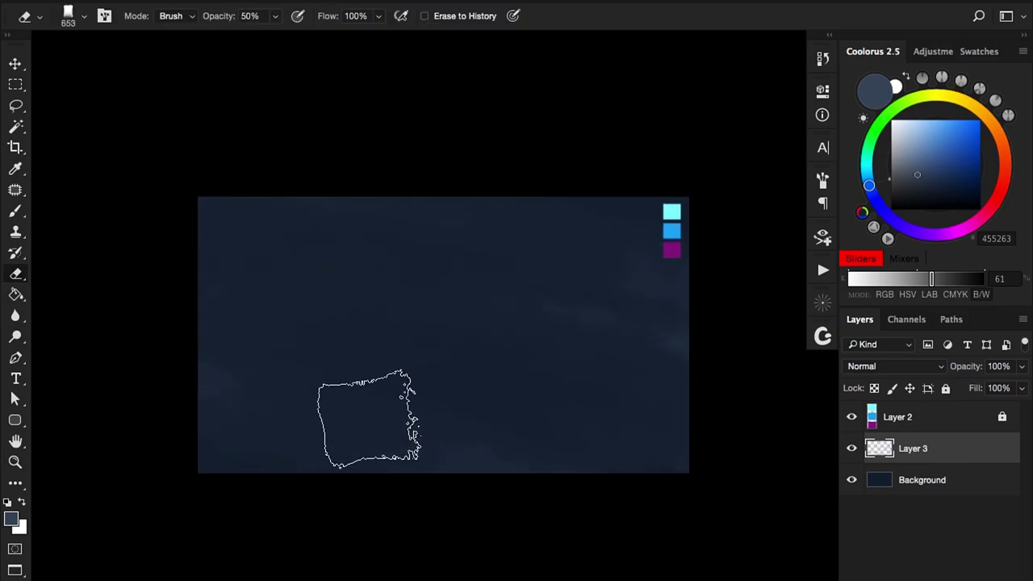
# Step: Create a new layer above Layer 3 and brush near-black blue (101317) cloud strokes across the sky at 30% opacity
pyautogui.press('b')
pyautogui.hotkey('ctrl', 'shift', 'alt', 'n')
pyautogui.click(911, 190)
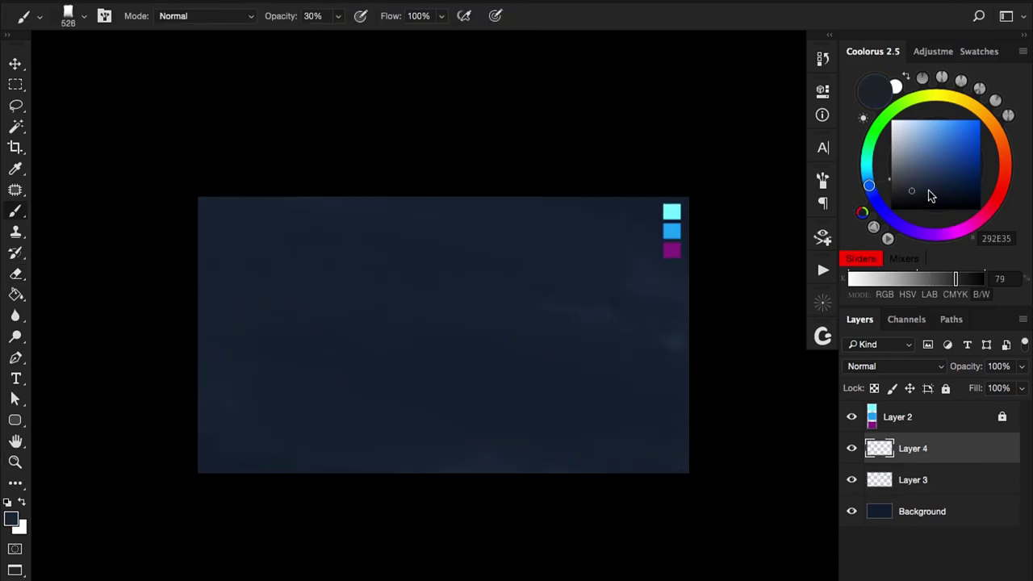
pyautogui.click(919, 201)
pyautogui.press('e')
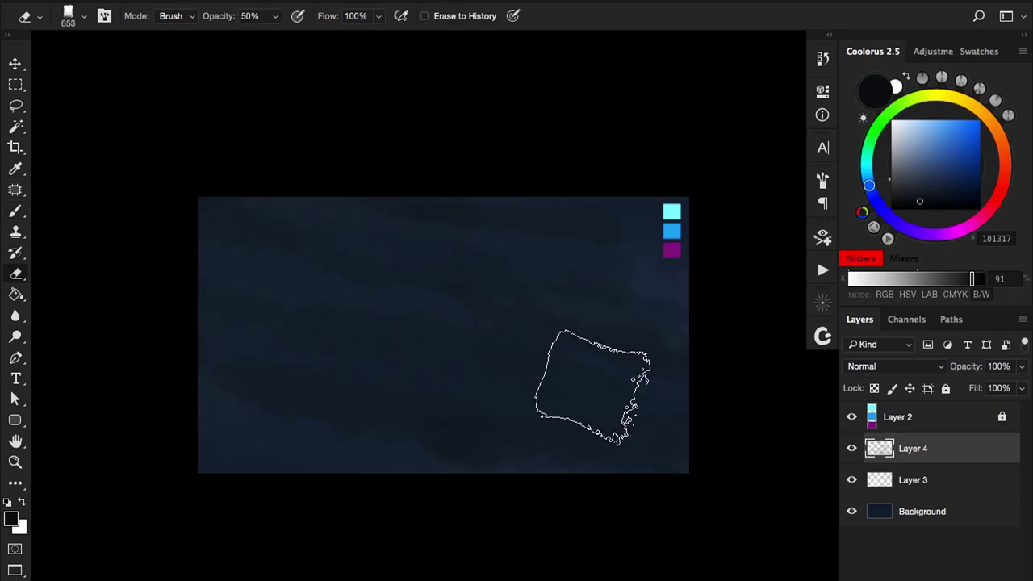
# Step: Enlarge the brush to about 807 px and paint broader dark cloud bands across the sky on Layer 4
pyautogui.press('b')
pyautogui.press('e')
pyautogui.press('b')
pyautogui.press(']')
pyautogui.press(']')
pyautogui.press(']')
pyautogui.press(']')
pyautogui.press(']')
pyautogui.press(']')
pyautogui.press(']')
pyautogui.press(']')
pyautogui.press(']')
pyautogui.press(']')
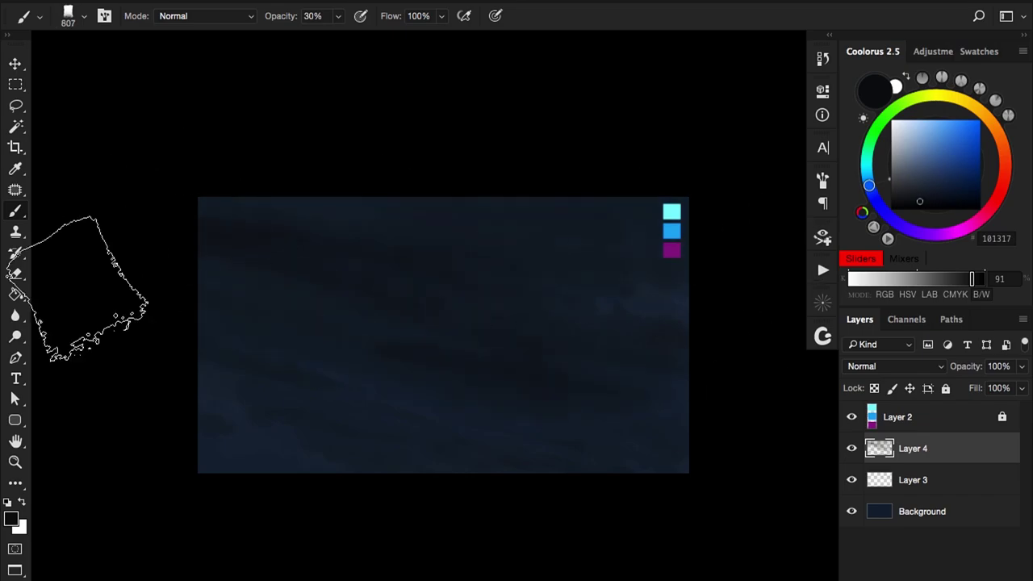
# Step: Soften the dark bands on Layer 4 with a 343 px eraser at 10% opacity
pyautogui.press('e')
pyautogui.press('[')
pyautogui.press('[')
pyautogui.press('[')
pyautogui.press('[')
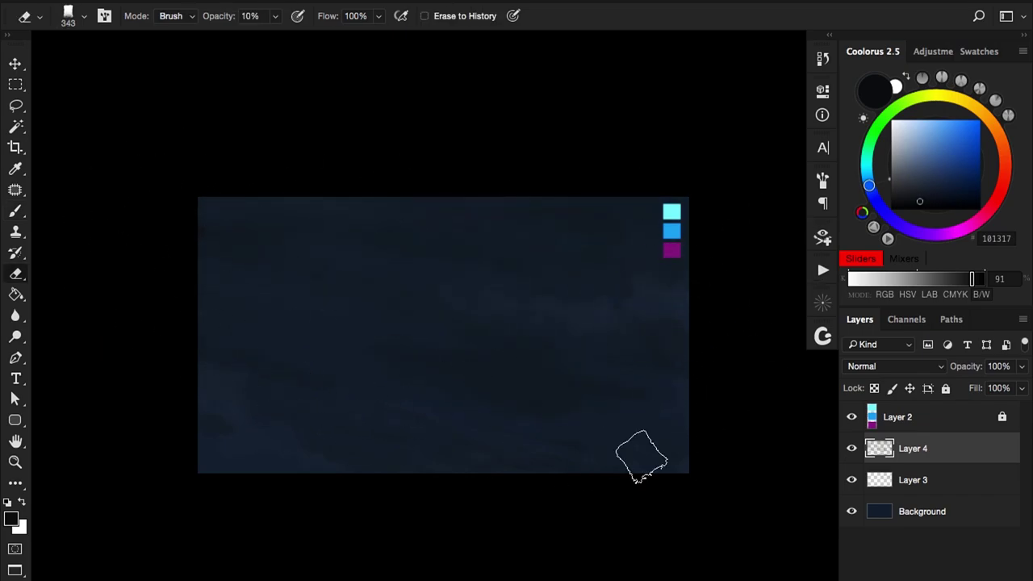
# Step: Paint muted blue (2A3F4C) cloud strokes on Layer 4 and blend them with the eraser at 40% opacity
pyautogui.press('b')
pyautogui.click(867, 178)
pyautogui.click(930, 182)
pyautogui.press('e')
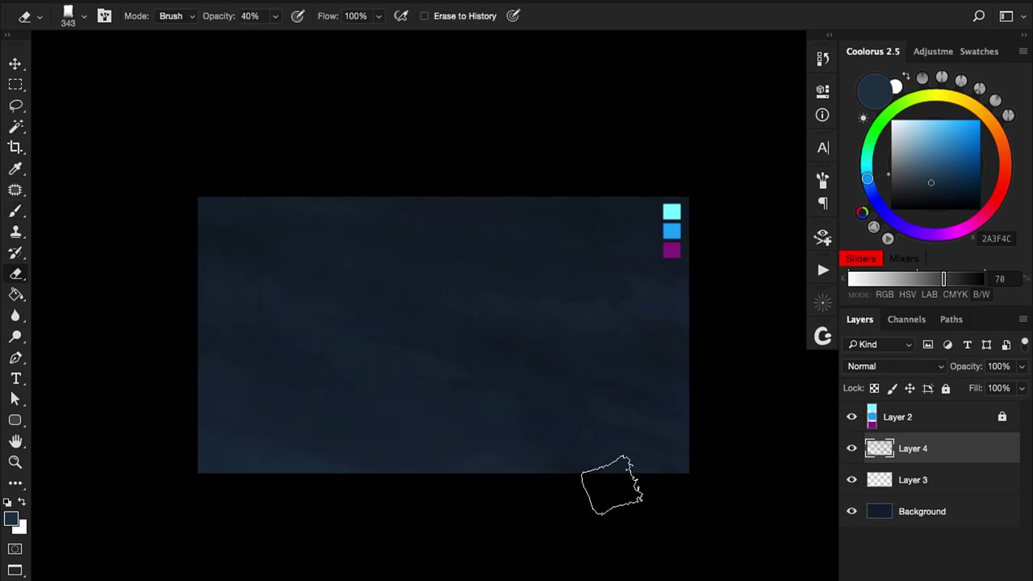
pyautogui.moveTo(387, 420); pyautogui.dragTo(544, 318)
pyautogui.moveTo(565, 200); pyautogui.dragTo(457, 305)
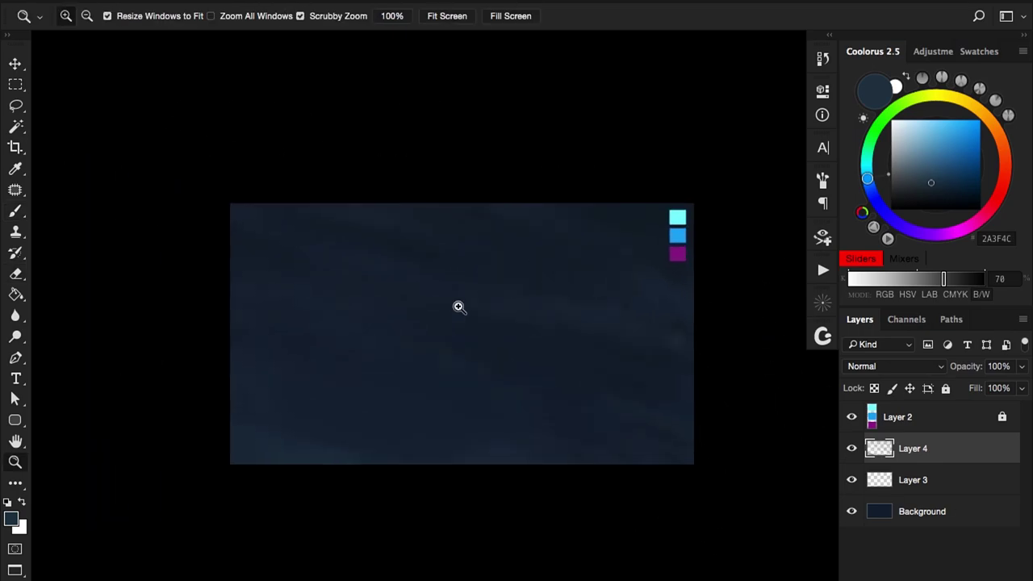
# Step: Add a Multiply layer and darken the upper sky with a 1670 px soft round brush in 2A3B53 at 30% opacity
pyautogui.press('b')
pyautogui.hotkey('ctrl', 'shift', 'alt', 'n')
pyautogui.press(']')
pyautogui.press(']')
pyautogui.press(']')
pyautogui.press(']')
pyautogui.press(']')
pyautogui.click(895, 365)
pyautogui.click(865, 411)
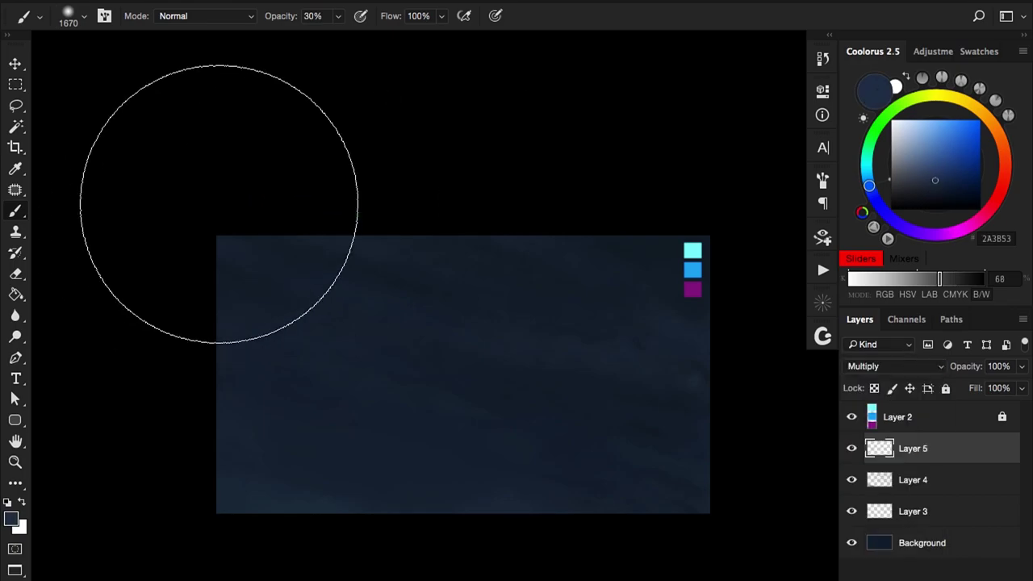
pyautogui.moveTo(396, 281); pyautogui.dragTo(334, 223)
pyautogui.hotkey('ctrl', '+')
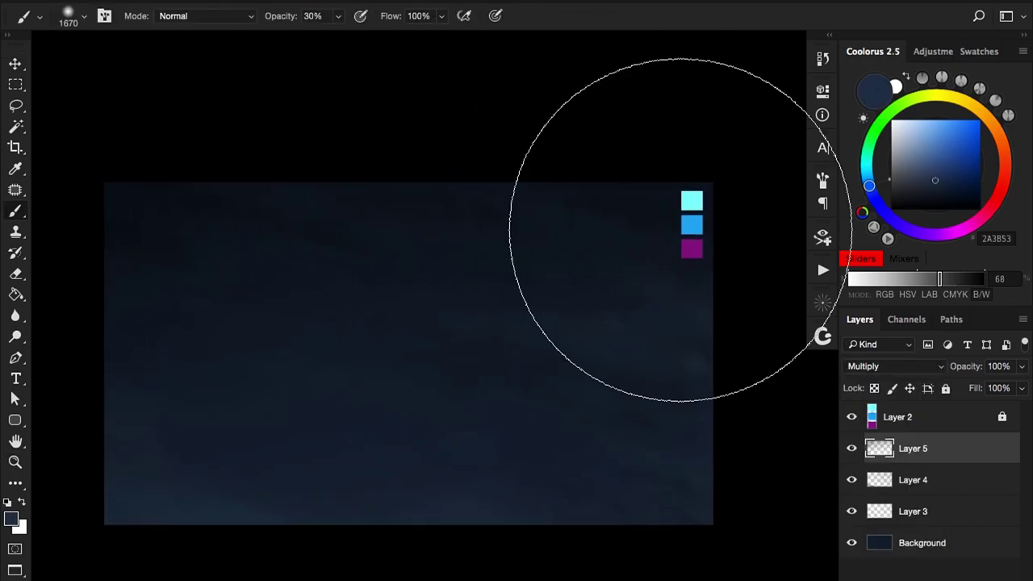
# Step: Group the three cloud and shading layers above the Background into a group named sky
pyautogui.press('z')
pyautogui.hotkey('ctrl', '0')
pyautogui.keyDown('shift'); pyautogui.click(912, 511); pyautogui.keyUp('shift')
pyautogui.hotkey('ctrl', 'g')
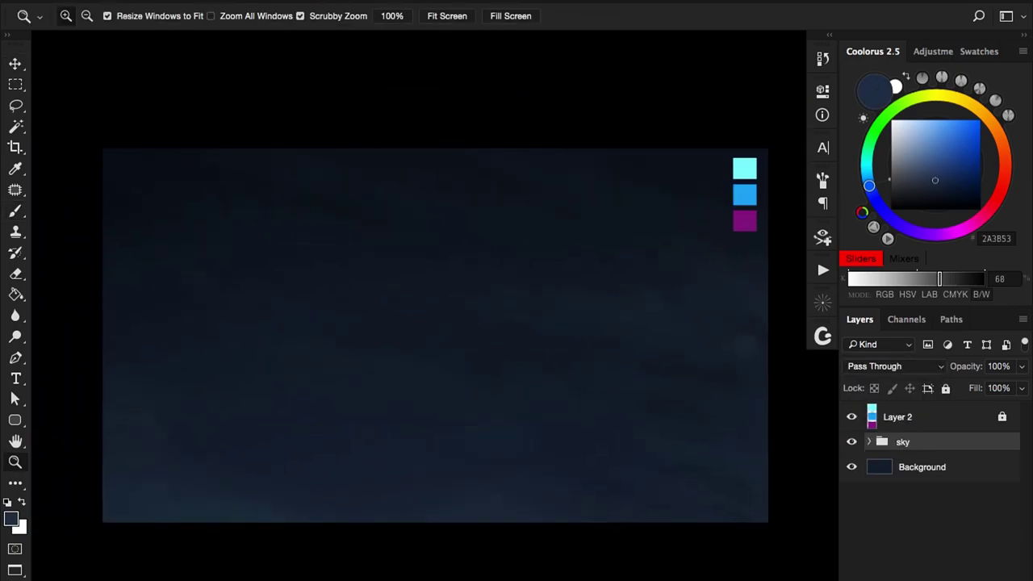
# Step: On a new layer, paint a light cyan (8FFEFF) arc rising from the lower left to the upper right at 100% opacity
pyautogui.press('b')
pyautogui.hotkey('ctrl', 'shift', 'alt', 'n')
pyautogui.moveTo(484, 339); pyautogui.dragTo(477, 339)
pyautogui.keyDown('alt'); pyautogui.click(744, 169); pyautogui.keyUp('alt')
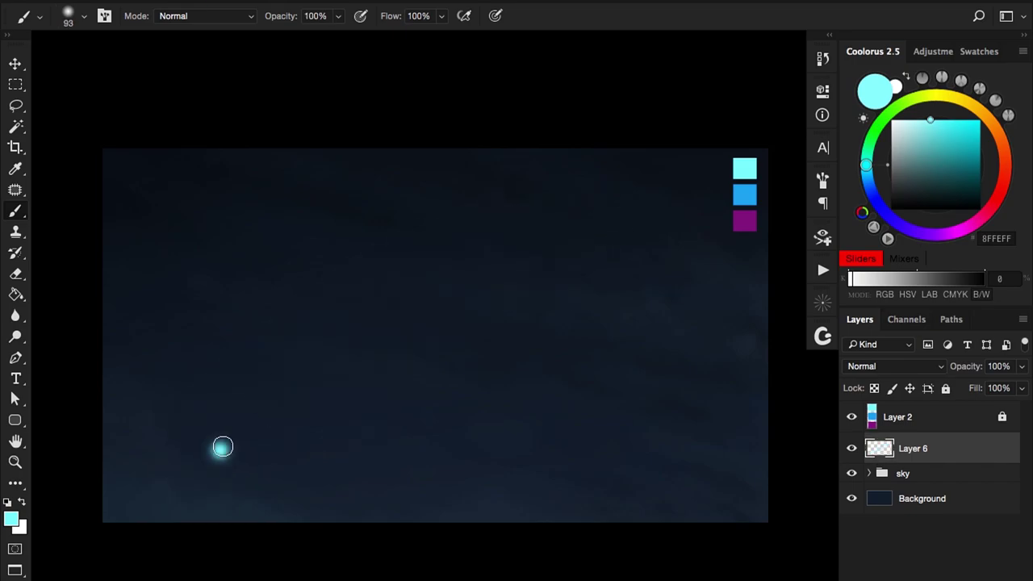
pyautogui.moveTo(212, 456); pyautogui.dragTo(593, 218)
# Step: Erase along both edges of the cyan arc so it tapers to a thin tail at its lower end
pyautogui.press('e')
pyautogui.moveTo(196, 369)
pyautogui.mouseDown()
pyautogui.moveTo(173, 386)
pyautogui.moveTo(274, 388)
pyautogui.mouseUp()
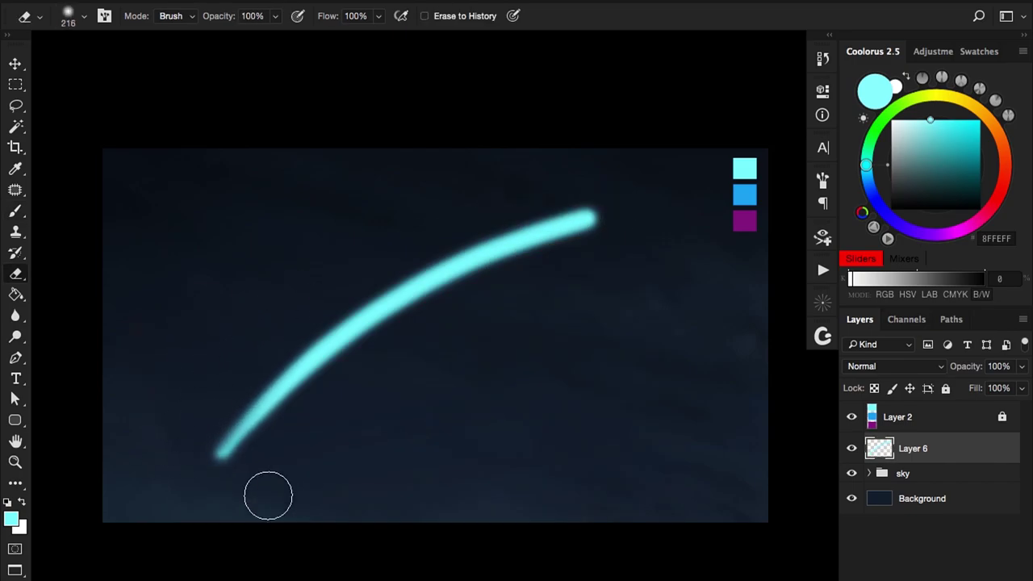
pyautogui.moveTo(234, 436); pyautogui.dragTo(393, 357)
pyautogui.moveTo(267, 403); pyautogui.dragTo(439, 326)
pyautogui.press('0')
pyautogui.press('z')
pyautogui.moveTo(237, 366); pyautogui.dragTo(565, 242)
# Step: Build up a soft, diffuse head at the arc's upper end with the light cyan brush at 20% opacity
pyautogui.press('b')
pyautogui.press('2')
pyautogui.moveTo(618, 219)
pyautogui.mouseDown()
pyautogui.moveTo(515, 226)
pyautogui.moveTo(503, 248)
pyautogui.moveTo(428, 277)
pyautogui.mouseUp()
pyautogui.press('[')
pyautogui.press('[')
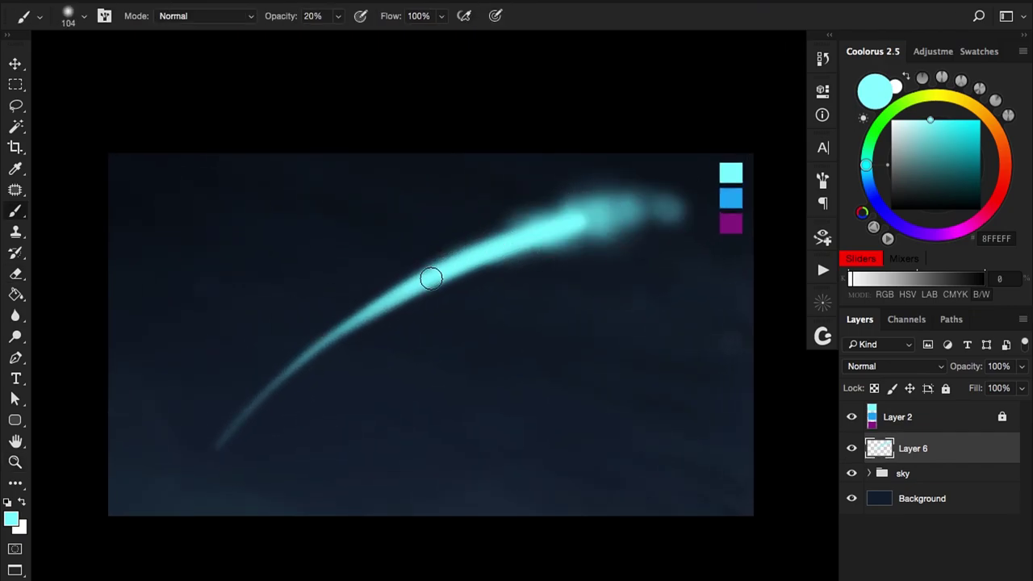
pyautogui.moveTo(669, 186)
pyautogui.mouseDown()
pyautogui.moveTo(699, 172)
pyautogui.moveTo(519, 247)
pyautogui.mouseUp()
# Step: Refine the shape of the streak's head and tail with the eraser at 10% opacity
pyautogui.press('e')
pyautogui.press('1')
pyautogui.moveTo(618, 183); pyautogui.dragTo(629, 183)
pyautogui.press('b')
pyautogui.press('e')
pyautogui.moveTo(217, 406); pyautogui.dragTo(226, 395)
pyautogui.scroll(-1, 269, 421)
pyautogui.moveTo(523, 247)
pyautogui.mouseDown()
pyautogui.moveTo(666, 210)
pyautogui.moveTo(616, 209)
pyautogui.moveTo(618, 197)
pyautogui.moveTo(588, 211)
pyautogui.moveTo(564, 243)
pyautogui.mouseUp()
# Step: Add an Overlay layer and paint blue (39A2F5) along the streak's upper edge with a 60 px brush at 20% opacity
pyautogui.press('b')
pyautogui.hotkey('ctrl', 'shift', 'alt', 'n')
pyautogui.keyDown('alt'); pyautogui.click(684, 203); pyautogui.keyUp('alt')
pyautogui.click(894, 366)
pyautogui.click(887, 501)
pyautogui.scroll(1, 348, 318)
pyautogui.click(356, 291)
pyautogui.press('[')
pyautogui.press('[')
pyautogui.press('[')
pyautogui.press('[')
pyautogui.scroll(1, 436, 234)
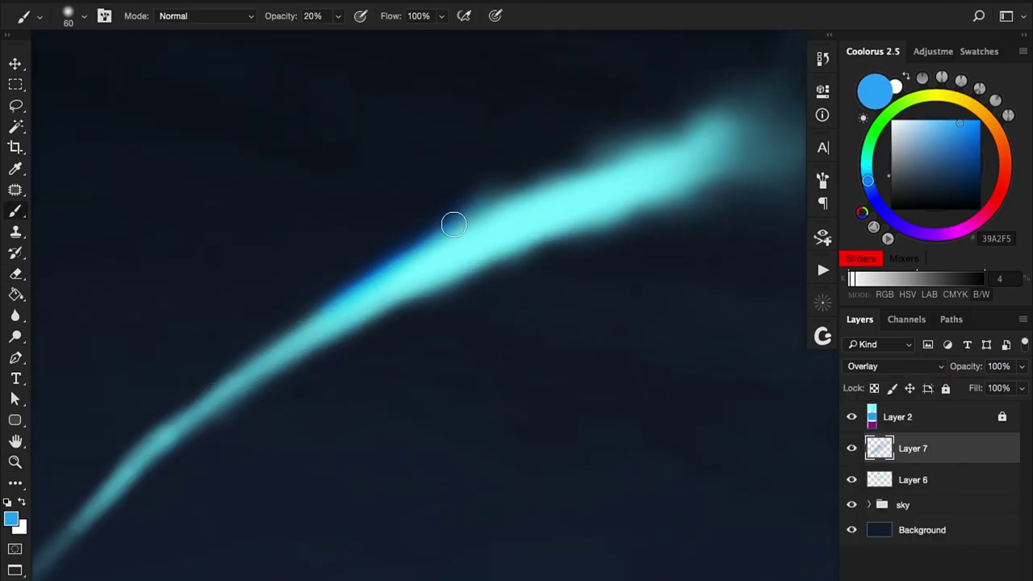
# Step: Continue the blue glow around the streak's wispy head and along its lower edge on the Overlay layer
pyautogui.scroll(-1, 518, 193)
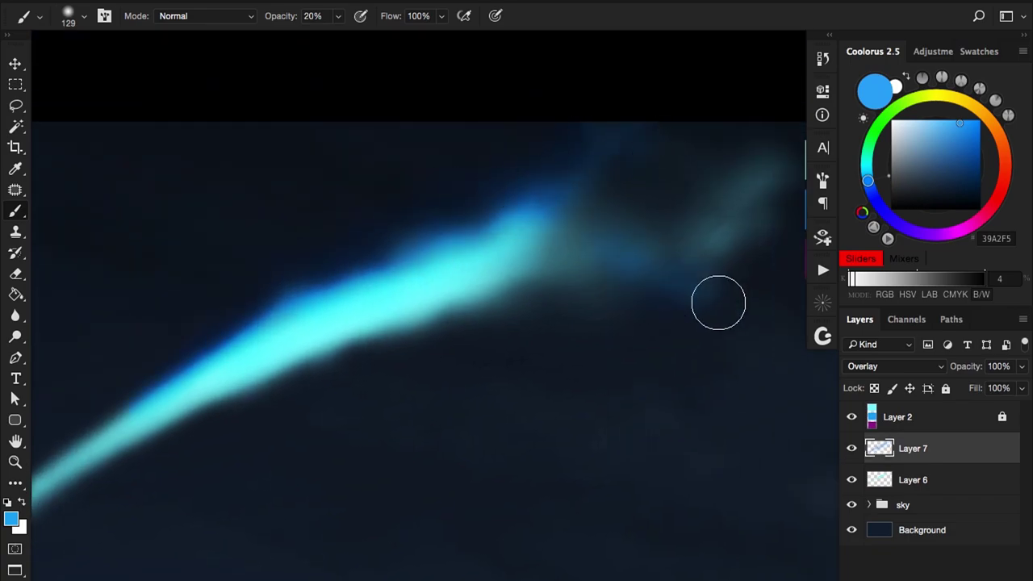
pyautogui.scroll(-1, 702, 288)
pyautogui.press('[')
pyautogui.press('[')
pyautogui.moveTo(645, 240); pyautogui.dragTo(438, 312)
pyautogui.moveTo(376, 334)
pyautogui.mouseDown()
pyautogui.moveTo(403, 300)
pyautogui.moveTo(376, 299)
pyautogui.mouseUp()
pyautogui.moveTo(302, 365)
pyautogui.mouseDown()
pyautogui.moveTo(279, 394)
pyautogui.moveTo(423, 350)
pyautogui.moveTo(486, 296)
pyautogui.moveTo(405, 316)
pyautogui.moveTo(240, 472)
pyautogui.mouseUp()
pyautogui.hotkey('ctrl', 'z')
pyautogui.moveTo(196, 518)
pyautogui.mouseDown()
pyautogui.moveTo(256, 439)
pyautogui.moveTo(541, 237)
pyautogui.moveTo(775, 346)
pyautogui.mouseUp()
# Step: Select a speckled brush and the light cyan swatch colour, and dab specks over the streak's head on Layer 6
pyautogui.rightClick(708, 396)
pyautogui.press('Escape')
pyautogui.scroll(2, 708, 396)
pyautogui.keyDown('alt'); pyautogui.click(791, 194); pyautogui.keyUp('alt')
pyautogui.press('5')
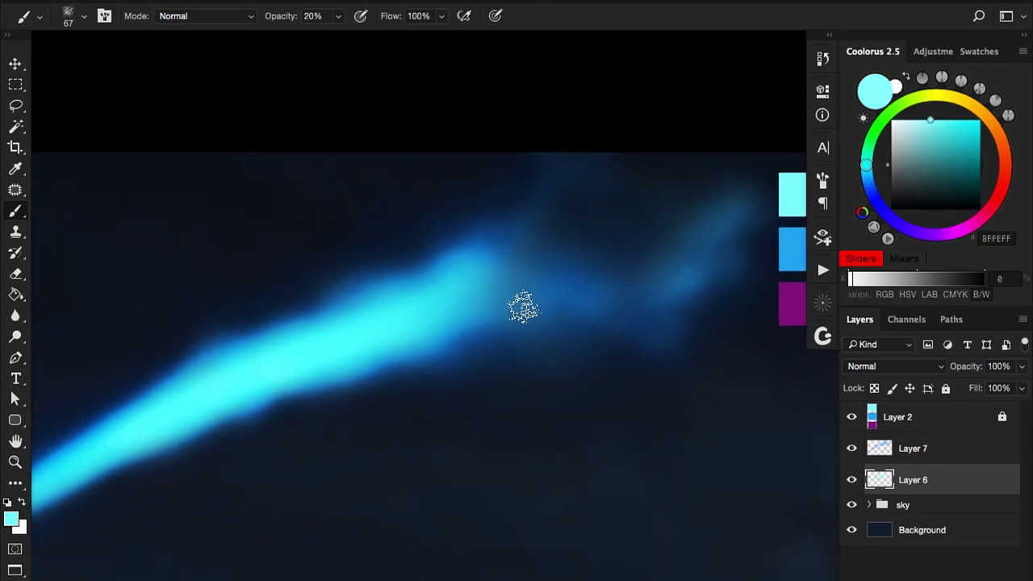
pyautogui.moveTo(516, 296); pyautogui.dragTo(492, 303)
pyautogui.press('F5')
pyautogui.press('F5')
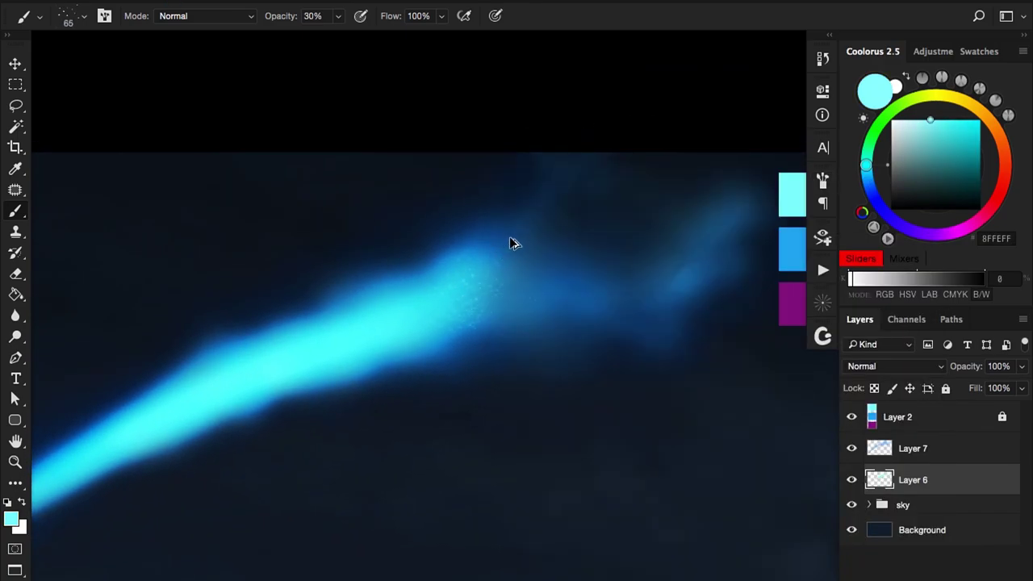
# Step: Create a layer above Layer 6 and scatter light cyan specks over the streak's head and edges at 30% opacity
pyautogui.hotkey('ctrl', 'shift', 'alt', 'n')
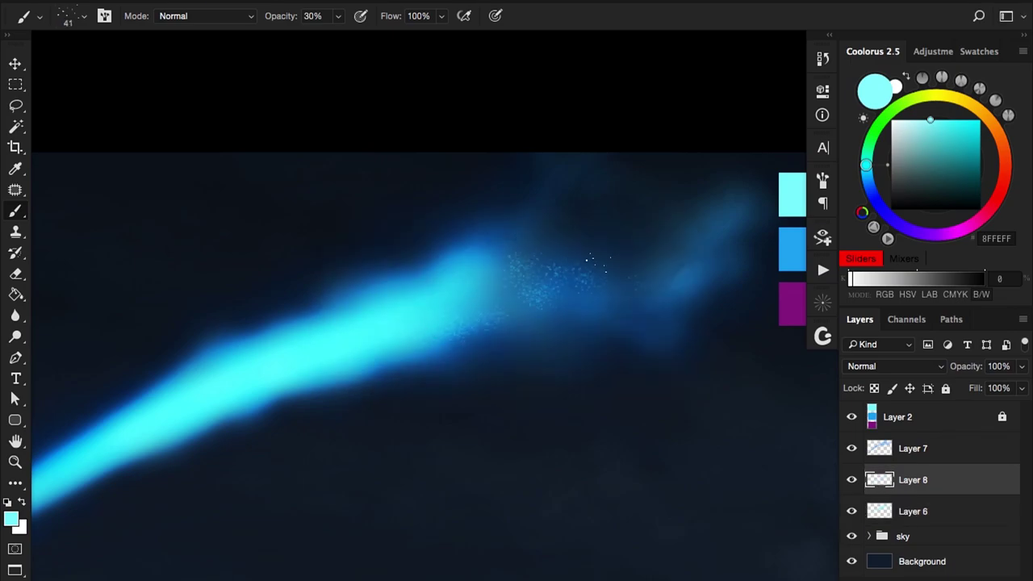
pyautogui.moveTo(320, 347); pyautogui.dragTo(502, 297)
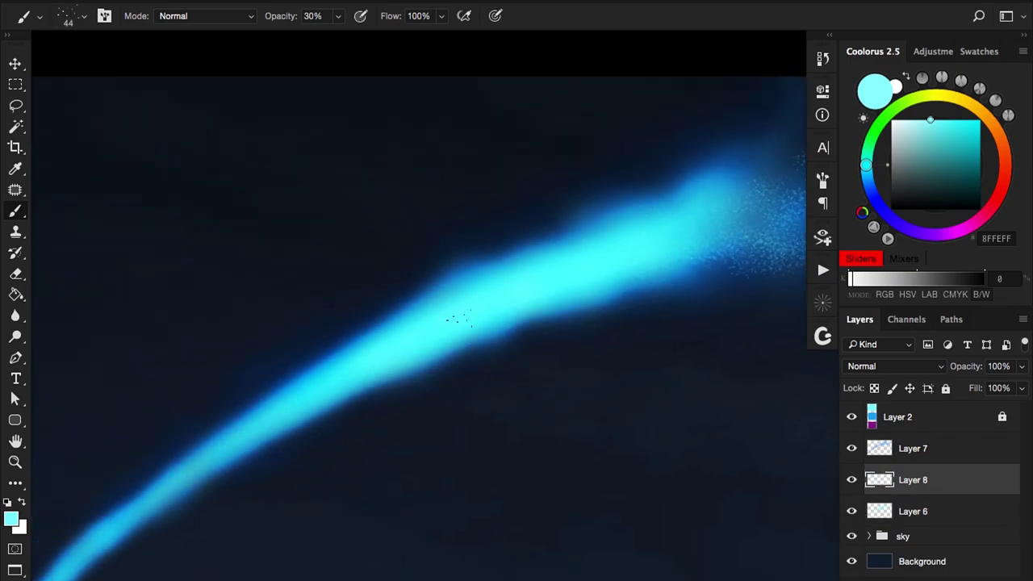
pyautogui.moveTo(366, 373)
pyautogui.mouseDown()
pyautogui.moveTo(346, 369)
pyautogui.moveTo(296, 411)
pyautogui.moveTo(408, 345)
pyautogui.mouseUp()
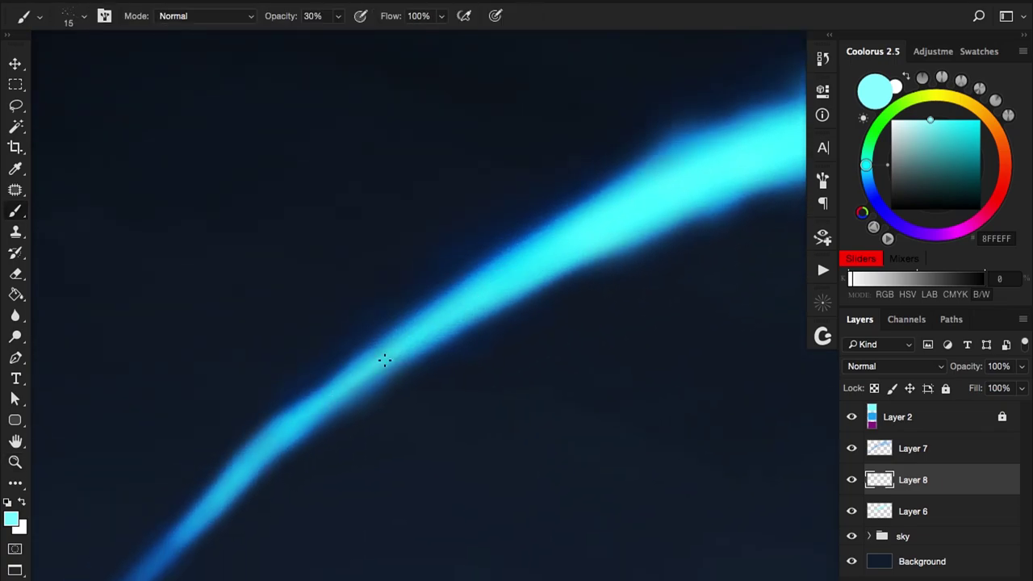
pyautogui.moveTo(187, 528)
pyautogui.mouseDown()
pyautogui.moveTo(266, 477)
pyautogui.moveTo(230, 502)
pyautogui.mouseUp()
pyautogui.moveTo(569, 207)
pyautogui.mouseDown()
pyautogui.moveTo(412, 363)
pyautogui.moveTo(327, 360)
pyautogui.mouseUp()
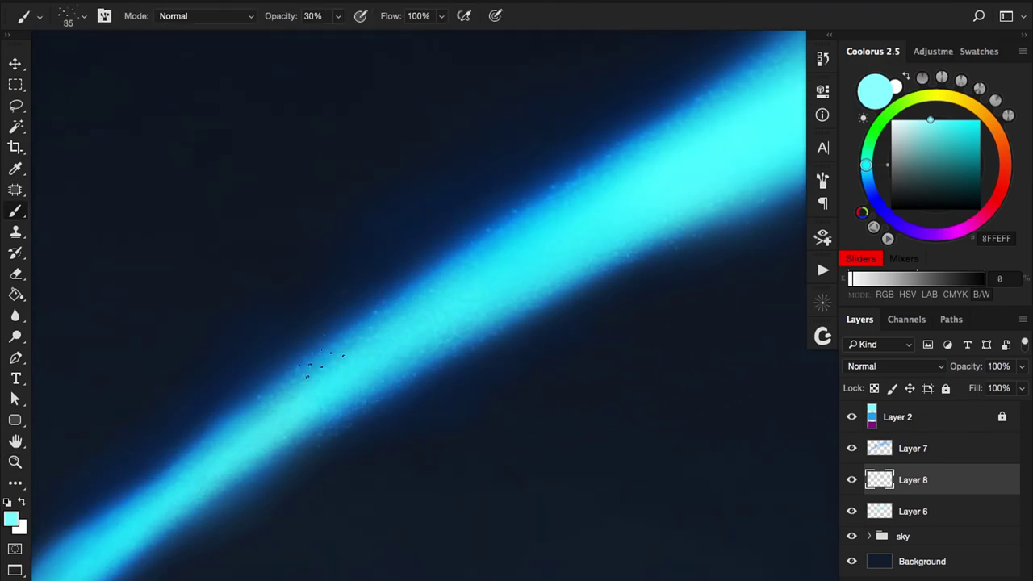
pyautogui.hotkey('ctrl', 'z')
# Step: Thin out the specks on Layer 8 along the streak and around its head with the speckled eraser
pyautogui.press('e')
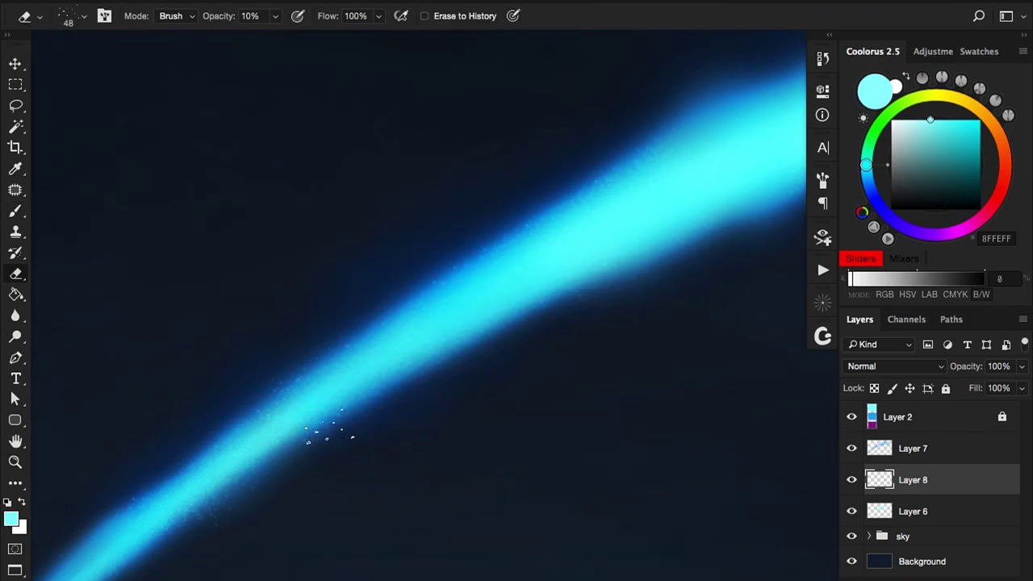
pyautogui.moveTo(270, 509)
pyautogui.mouseDown()
pyautogui.moveTo(460, 323)
pyautogui.moveTo(563, 319)
pyautogui.mouseUp()
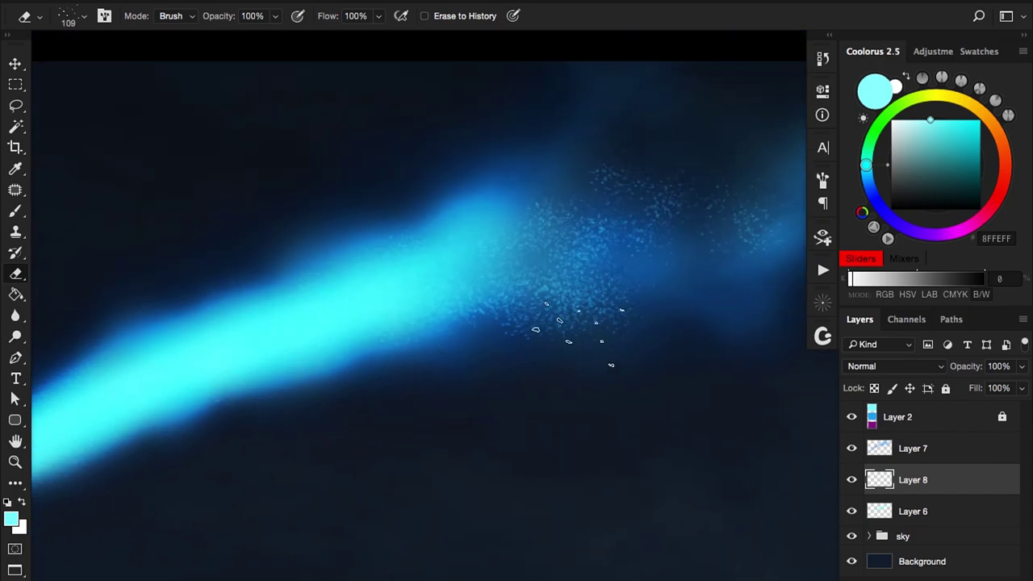
pyautogui.moveTo(638, 246)
pyautogui.mouseDown()
pyautogui.moveTo(489, 285)
pyautogui.moveTo(465, 323)
pyautogui.moveTo(509, 302)
pyautogui.moveTo(492, 284)
pyautogui.mouseUp()
# Step: Add another layer and scatter finer cyan specks around the streak's head with a 15 px speckled brush at 40% opacity
pyautogui.press('b')
pyautogui.hotkey('ctrl', 'shift', 'alt', 'n')
pyautogui.press('1')
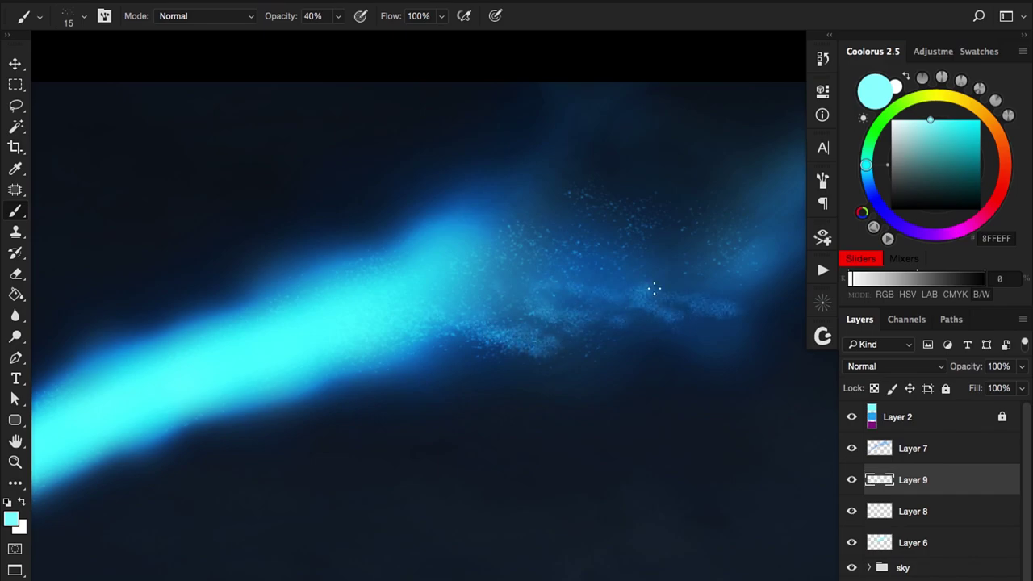
pyautogui.moveTo(641, 284); pyautogui.dragTo(490, 255)
pyautogui.moveTo(266, 239)
pyautogui.mouseDown()
pyautogui.moveTo(356, 268)
pyautogui.moveTo(525, 226)
pyautogui.moveTo(431, 273)
pyautogui.moveTo(492, 258)
pyautogui.mouseUp()
# Step: Smudge the specks around the streak's head on Layer 9 with a 23 px Smudge tool at 50% strength
pyautogui.press('e')
pyautogui.rightClick(15, 315)
pyautogui.click(72, 370)
pyautogui.press('5')
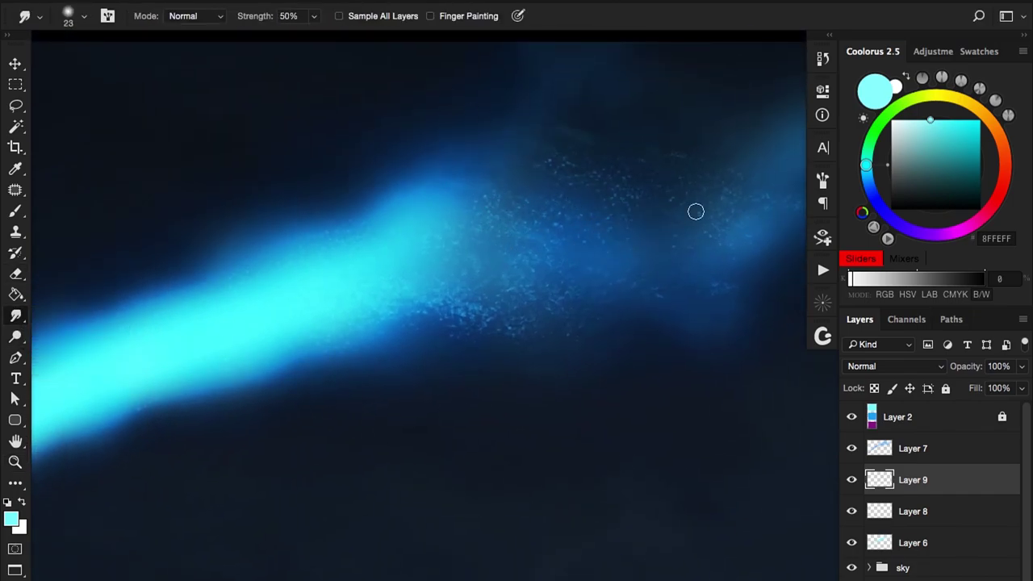
pyautogui.keyDown('alt'); pyautogui.click(552, 247); pyautogui.keyUp('alt')
pyautogui.keyDown('ctrl'); pyautogui.click(417, 372); pyautogui.keyUp('ctrl')
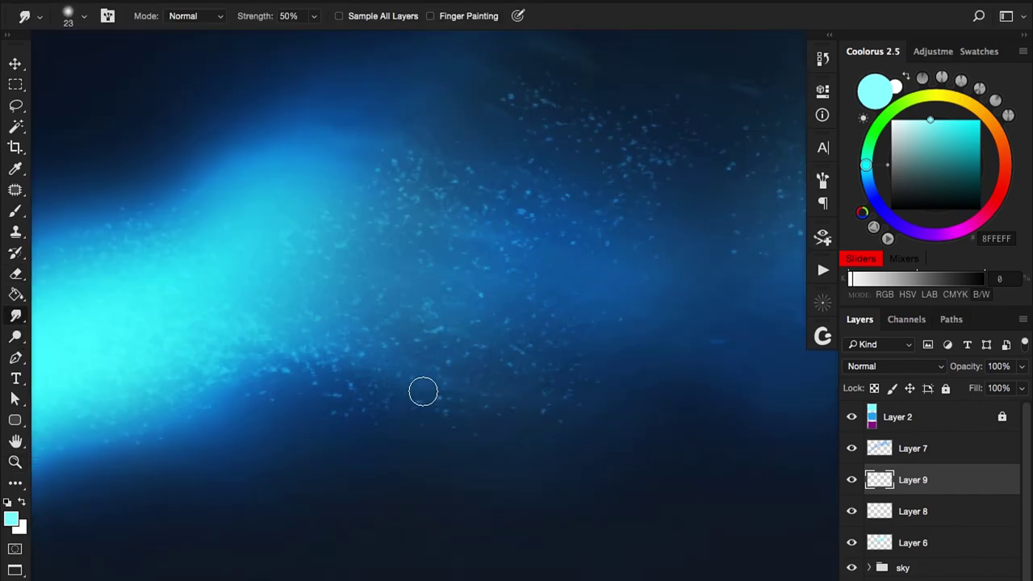
# Step: On a new Screen layer, paint a soft purple (801287) arc beneath the streak at 40% opacity
pyautogui.keyDown('alt'); pyautogui.click(539, 302); pyautogui.keyUp('alt')
pyautogui.hotkey('ctrl', 'shift', 'n')
pyautogui.press('Return')
pyautogui.press('b')
pyautogui.keyDown('alt'); pyautogui.click(699, 290); pyautogui.keyUp('alt')
pyautogui.rightClick(440, 234)
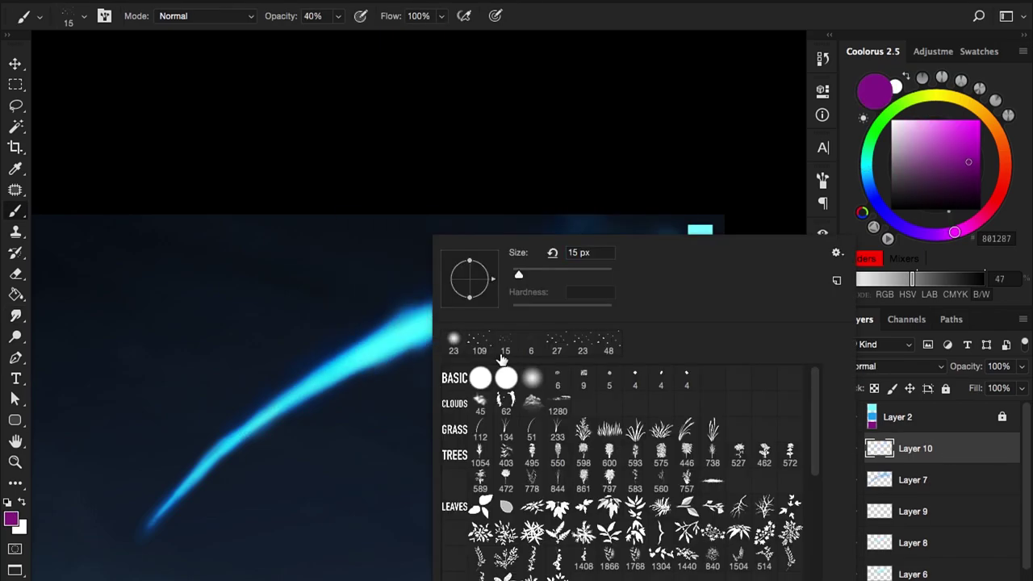
pyautogui.press('Escape')
pyautogui.moveTo(154, 524); pyautogui.dragTo(541, 323)
pyautogui.click(888, 366)
pyautogui.click(868, 479)
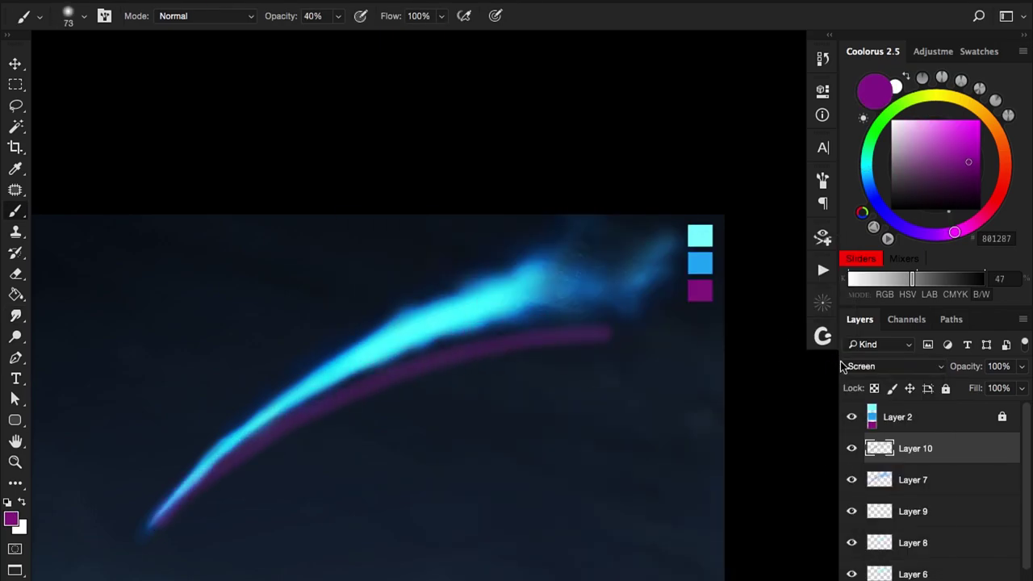
# Step: Widen and blend the purple arc towards the streak's lower edge and head with a soft brush at 10% opacity
pyautogui.keyDown('ctrl'); pyautogui.click(324, 369); pyautogui.keyUp('ctrl')
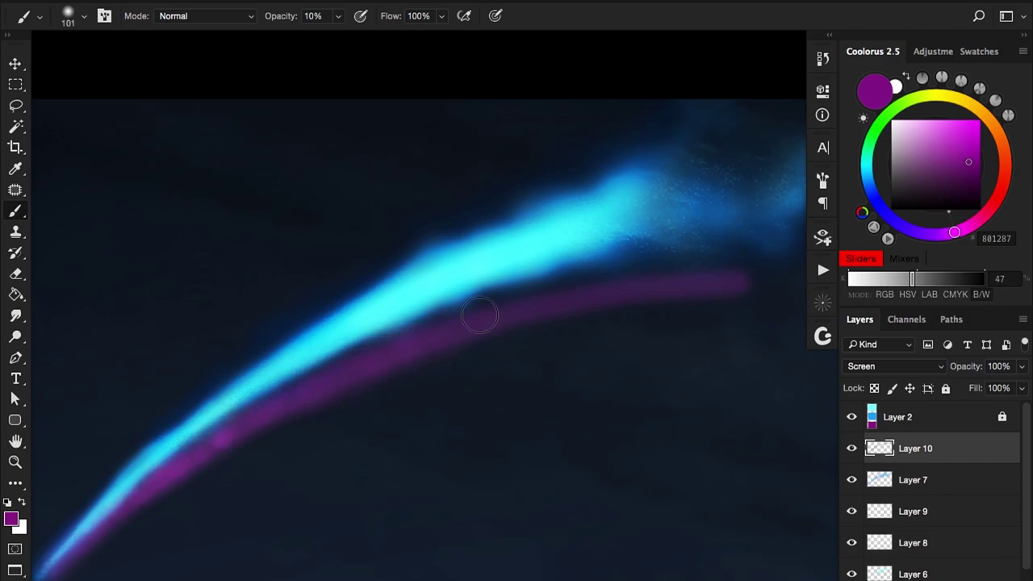
pyautogui.press('[')
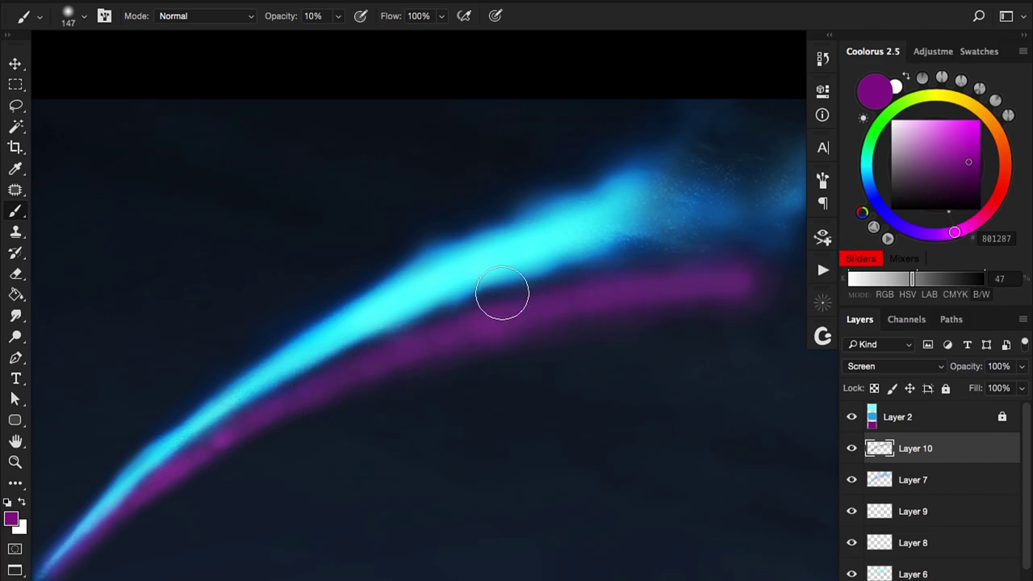
pyautogui.moveTo(437, 329); pyautogui.dragTo(497, 266)
pyautogui.hotkey('ctrl', '-')
pyautogui.moveTo(621, 260); pyautogui.dragTo(686, 279)
# Step: Set the purple layer's blend mode to Color Dodge and merge a duplicate of the layer into it
pyautogui.click(888, 366)
pyautogui.click(879, 424)
pyautogui.click(887, 366)
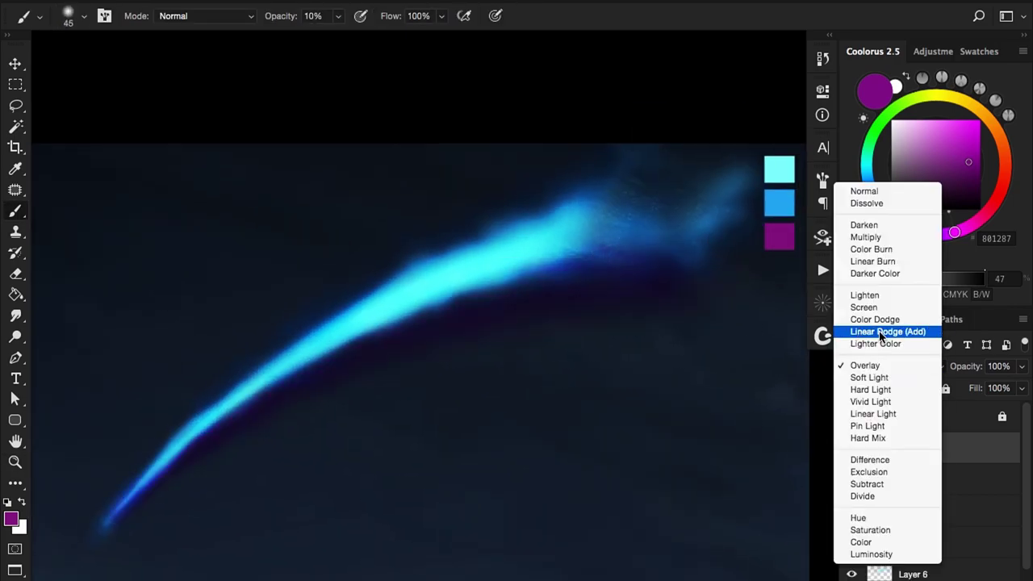
pyautogui.click(874, 318)
pyautogui.hotkey('ctrl', 'j')
pyautogui.hotkey('ctrl', '-')
pyautogui.hotkey('ctrl', '+')
pyautogui.hotkey('ctrl', 'e')
pyautogui.hotkey('ctrl', '-')
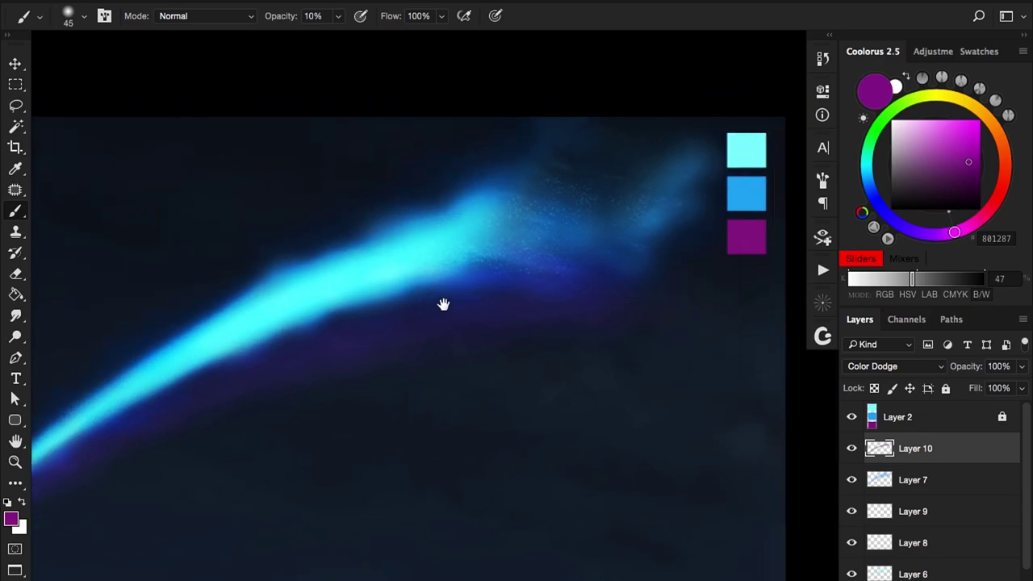
# Step: Thin the purple arc's edge beneath the streak's head on Layer 10 with a 109 px speckle eraser at 30% opacity
pyautogui.hotkey('ctrl', '+')
pyautogui.press('e')
pyautogui.hotkey('ctrl', '-')
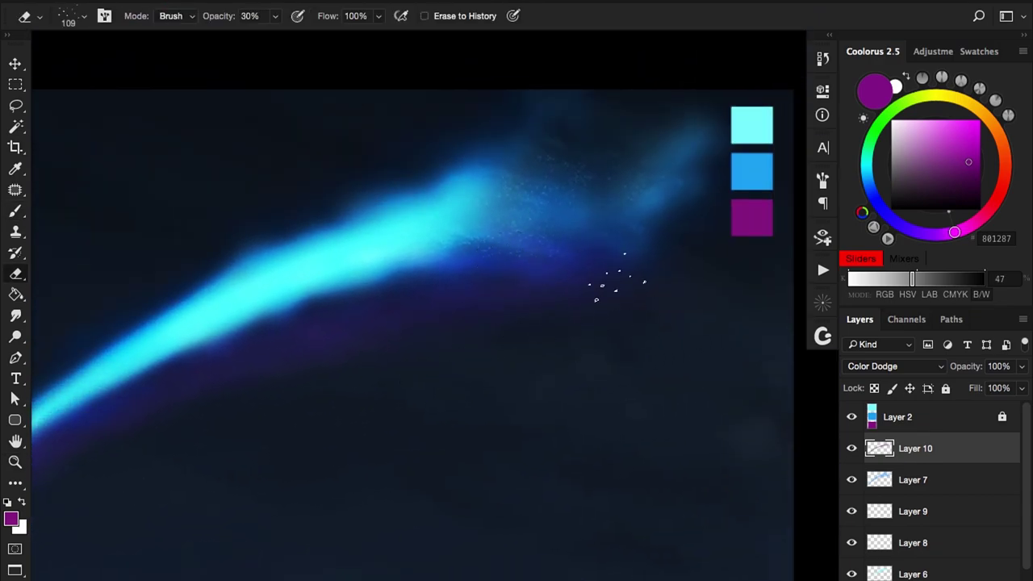
pyautogui.hotkey('ctrl', '-')
# Step: Build up the purple arc beneath the streak's middle with a soft 45 px brush, raising its opacity from 10% to 30%
pyautogui.press('b')
pyautogui.hotkey('ctrl', '+')
pyautogui.hotkey('ctrl', '-')
pyautogui.hotkey('ctrl', '+')
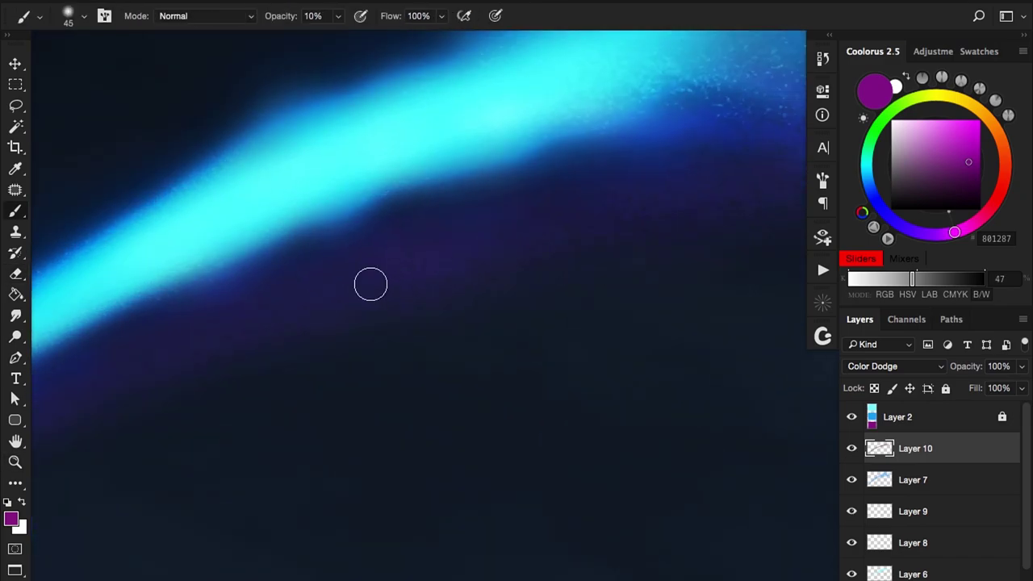
pyautogui.hotkey('ctrl', '-')
pyautogui.hotkey('ctrl', '+')
pyautogui.press('3')
pyautogui.hotkey('ctrl', '-')
pyautogui.hotkey('ctrl', '+')
# Step: Erase the spread along the purple arc's lower side to make the arc narrower
pyautogui.press('e')
pyautogui.rightClick(611, 323)
pyautogui.press('Escape')
pyautogui.hotkey('ctrl', '-')
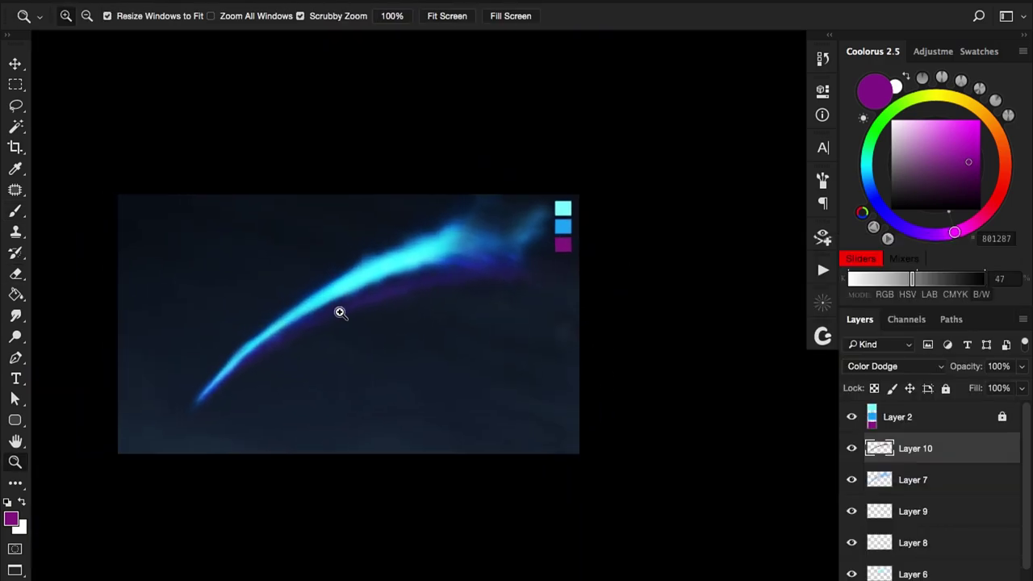
# Step: Extend the purple glow along the streak's lower edge towards the tail with a soft brush at 20% opacity
pyautogui.press('b')
pyautogui.hotkey('ctrl', '+')
pyautogui.press('2')
pyautogui.hotkey('ctrl', '-')
pyautogui.hotkey('ctrl', '-')
pyautogui.hotkey('ctrl', '-')
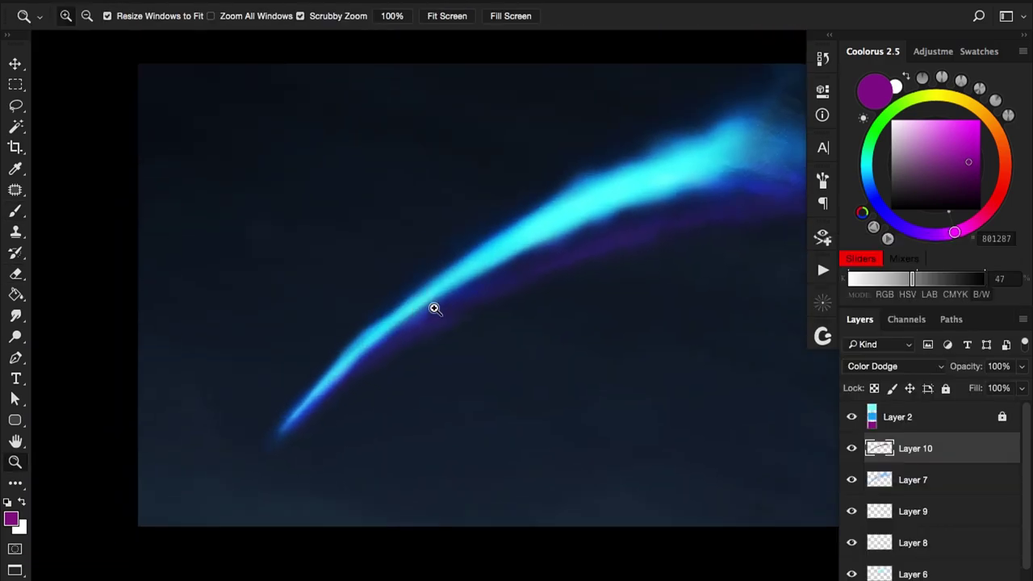
# Step: On a new Color Dodge layer, paint fine lighter purple (B042B7) streaks along the purple arc with a 17 px textured brush at 20% opacity
pyautogui.hotkey('ctrl', '+')
pyautogui.hotkey('ctrl', '+')
pyautogui.click(948, 145)
pyautogui.hotkey('ctrl', 'shift', 'n')
pyautogui.press('Return')
pyautogui.click(896, 366)
pyautogui.click(876, 489)
pyautogui.rightClick(515, 366)
pyautogui.doubleClick(611, 380)
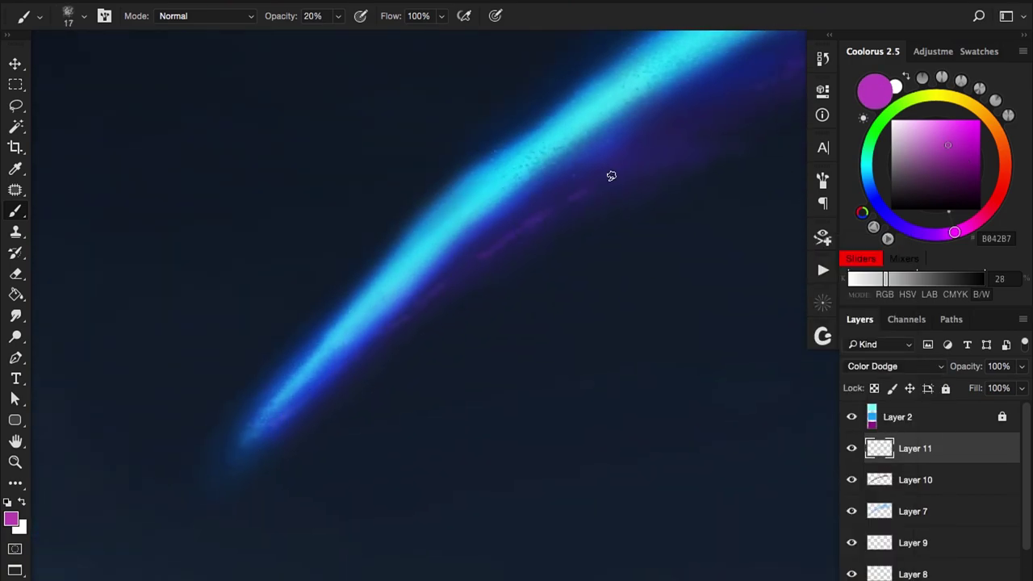
pyautogui.press('z')
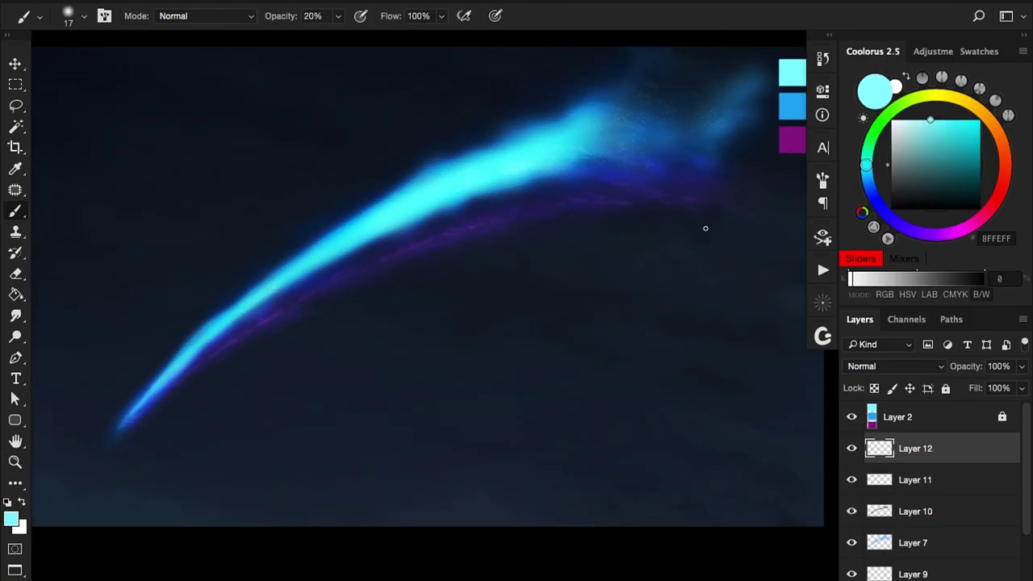
# Step: On a new layer, paint a cyan (36D3D5) curved stroke from the tail beneath the purple arc with a soft 57 px brush at 100% opacity
pyautogui.moveTo(122, 423); pyautogui.dragTo(712, 269)
pyautogui.press('e')
pyautogui.scroll(3, 363, 336)
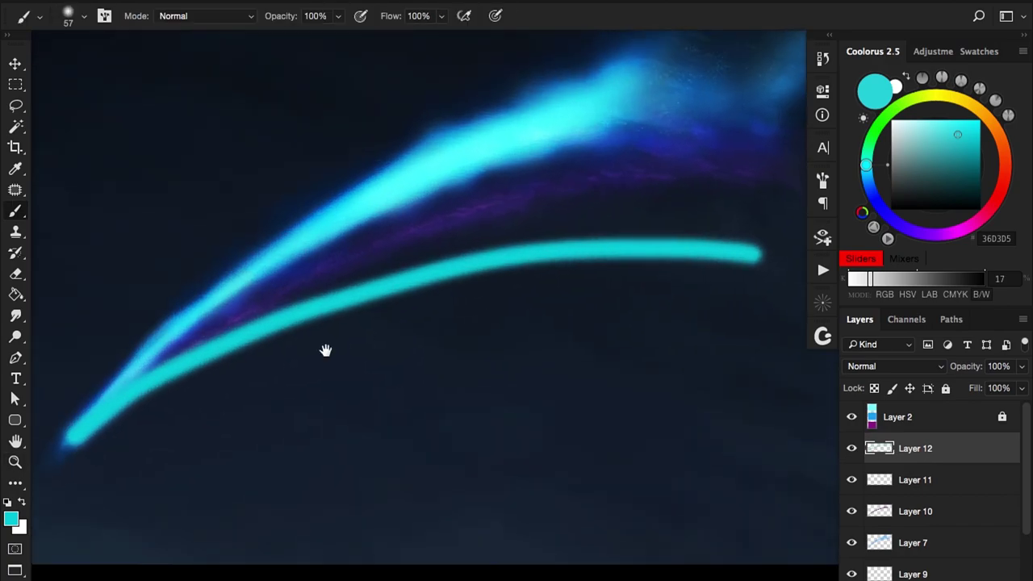
# Step: Try several blend modes on Layer 12 and set it to Screen
pyautogui.click(894, 366)
pyautogui.click(874, 494)
pyautogui.click(894, 366)
pyautogui.click(865, 411)
pyautogui.click(894, 365)
pyautogui.click(863, 308)
# Step: Repaint the lower curved stroke in green (0EAC86) from the tail towards the canvas's far side
pyautogui.scroll(-2, 495, 312)
pyautogui.scroll(2, 328, 276)
pyautogui.press('b')
pyautogui.moveTo(174, 399); pyautogui.dragTo(767, 234)
pyautogui.scroll(-2, 440, 296)
pyautogui.scroll(2, 214, 401)
# Step: Taper and fade the green arc towards the tail with a soft 92 px eraser at 20% opacity
pyautogui.press('0')
pyautogui.press('[')
pyautogui.press('[')
pyautogui.press('[')
pyautogui.press('[')
pyautogui.moveTo(138, 350)
pyautogui.mouseDown()
pyautogui.moveTo(291, 240)
pyautogui.moveTo(391, 194)
pyautogui.moveTo(360, 198)
pyautogui.moveTo(333, 221)
pyautogui.moveTo(337, 239)
pyautogui.moveTo(334, 214)
pyautogui.mouseUp()
pyautogui.keyDown('ctrl'); pyautogui.keyDown('alt'); pyautogui.click(389, 194); pyautogui.keyUp('alt'); pyautogui.keyUp('ctrl')
pyautogui.press('2')
pyautogui.scroll(2, 412, 195)
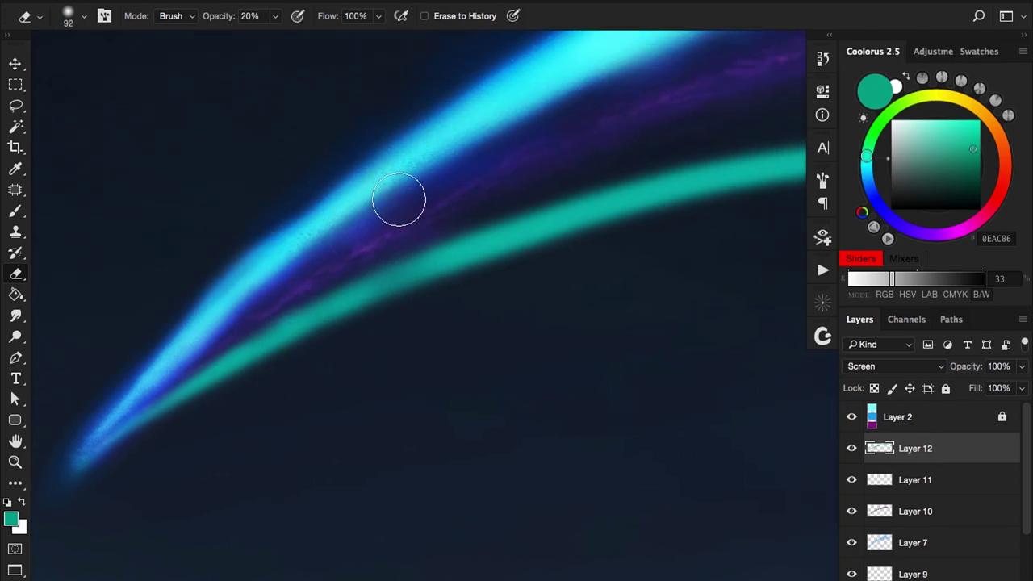
# Step: Paint a soft green glow around the arc's outer end with a 137 px brush at 10% opacity
pyautogui.press('z')
pyautogui.moveTo(413, 195); pyautogui.dragTo(329, 224)
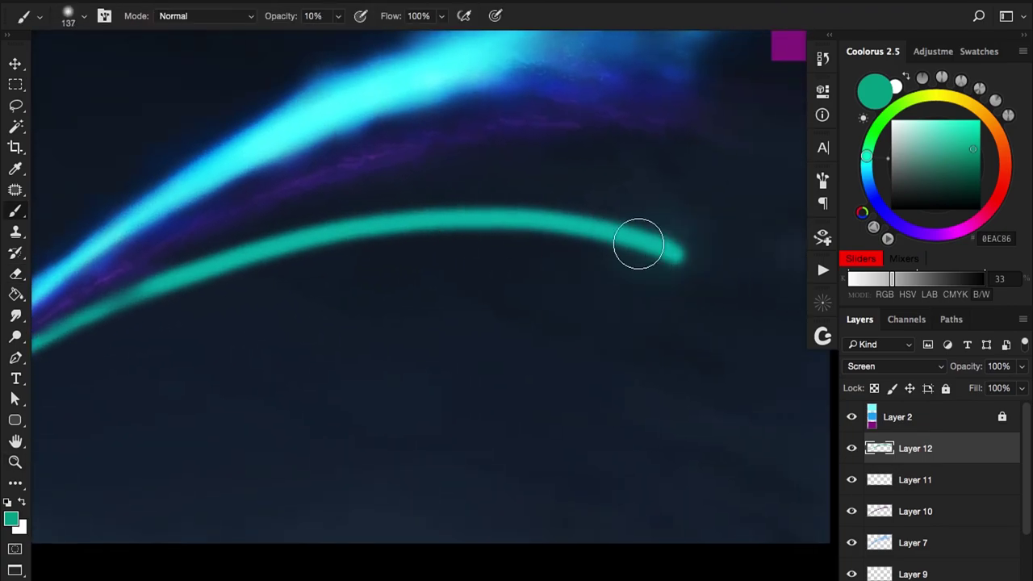
pyautogui.press('Tab')
pyautogui.moveTo(662, 327)
pyautogui.mouseDown()
pyautogui.moveTo(718, 339)
pyautogui.moveTo(608, 299)
pyautogui.moveTo(280, 341)
pyautogui.moveTo(162, 384)
pyautogui.mouseUp()
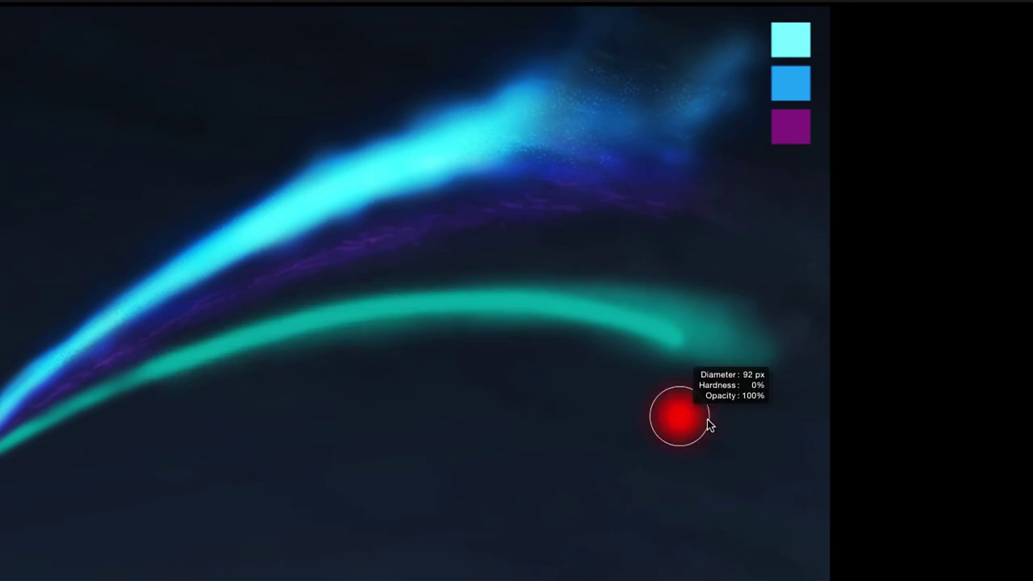
# Step: Soften and fade the green arc's outer end and edges with a soft 194 px eraser at 40% opacity
pyautogui.press(']')
pyautogui.scroll(-2, 643, 253)
pyautogui.scroll(4, 253, 388)
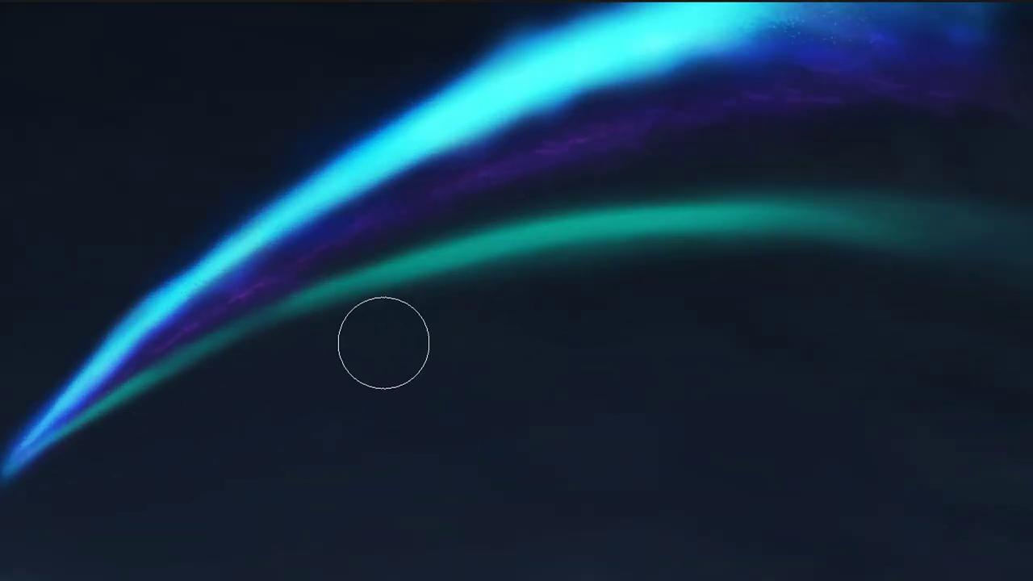
pyautogui.scroll(-2, 468, 316)
pyautogui.scroll(1, 546, 325)
pyautogui.press('Tab')
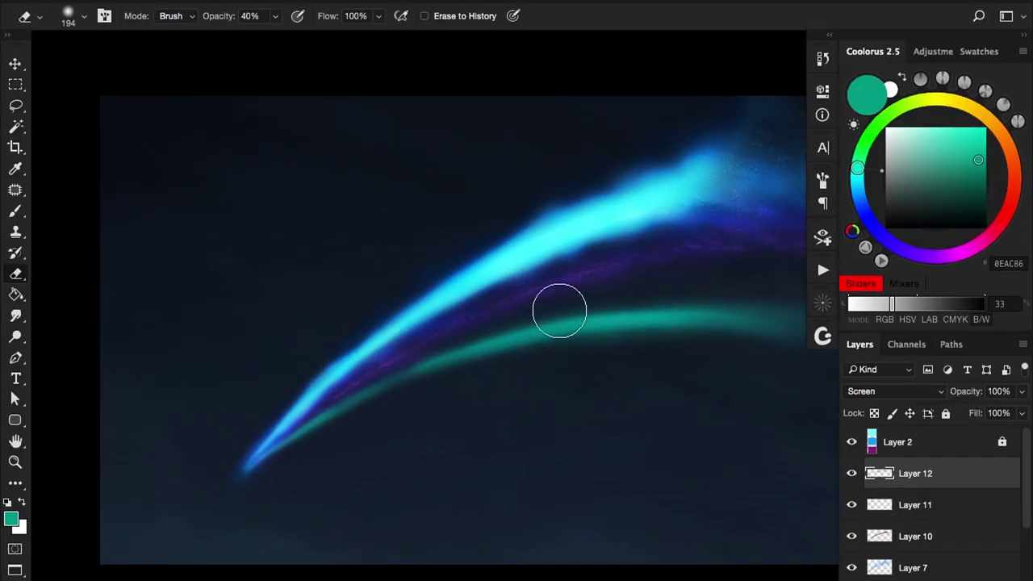
pyautogui.scroll(1, 558, 320)
pyautogui.scroll(-2, 482, 295)
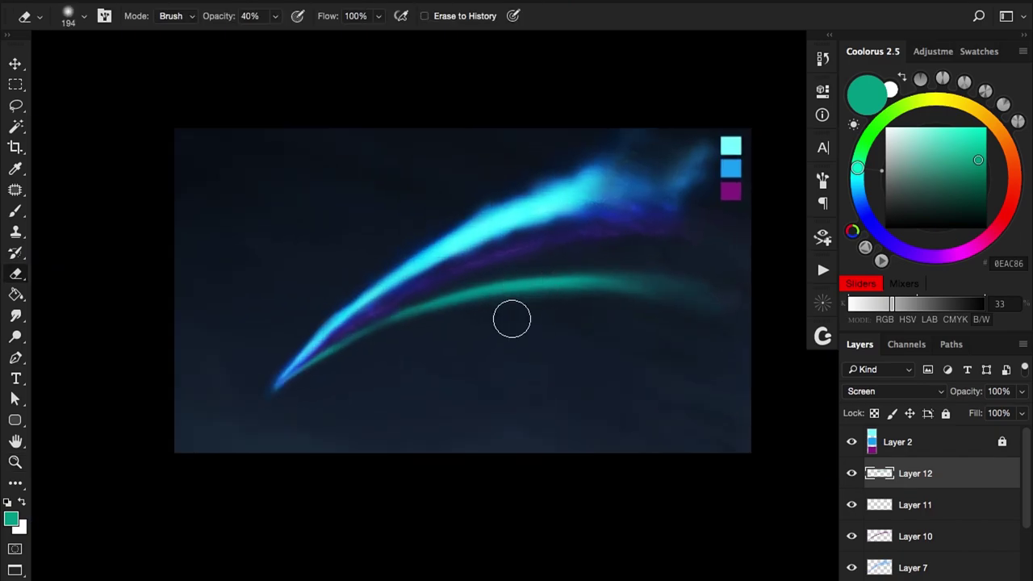
# Step: Roughen the green arc's lower edge with an 81 px textured eraser at 30% opacity
pyautogui.scroll(3, 514, 321)
pyautogui.press('2')
pyautogui.press('[')
pyautogui.press('[')
pyautogui.press('[')
pyautogui.press('[')
pyautogui.press('[')
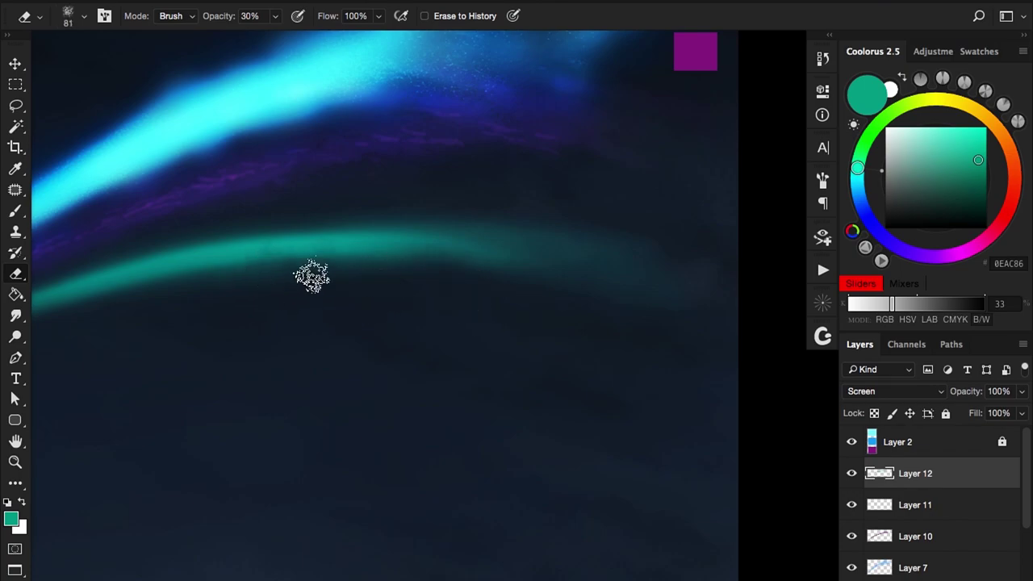
pyautogui.scroll(-2, 295, 277)
pyautogui.scroll(2, 538, 198)
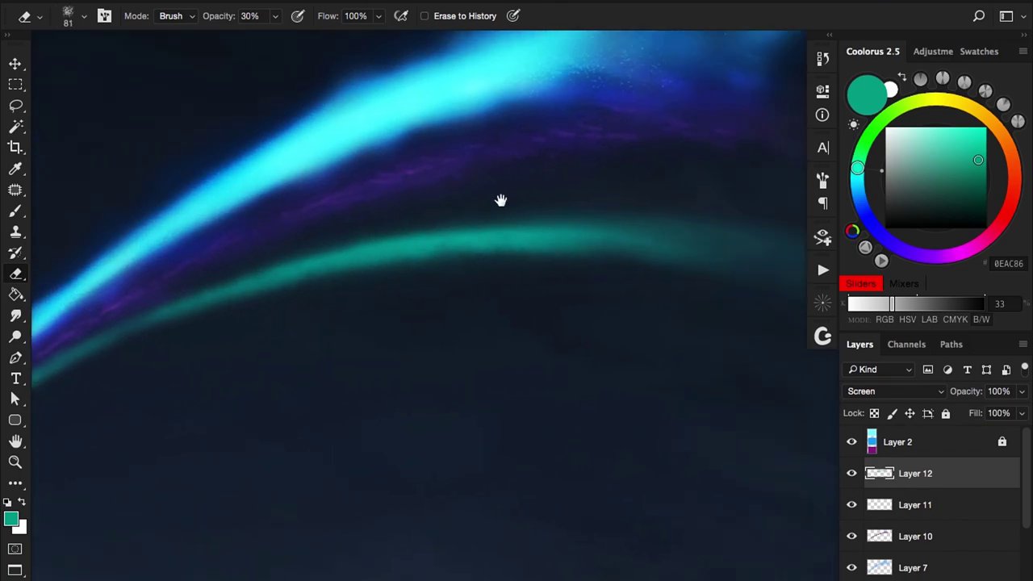
# Step: Duplicate Layer 12 and paint thin textured green highlights along the arc's tail section with a 13-14 px brush at 50% opacity
pyautogui.scroll(-4, 487, 172)
pyautogui.scroll(2, 444, 176)
pyautogui.hotkey('ctrl', 'j')
pyautogui.scroll(-2, 326, 272)
pyautogui.scroll(4, 314, 265)
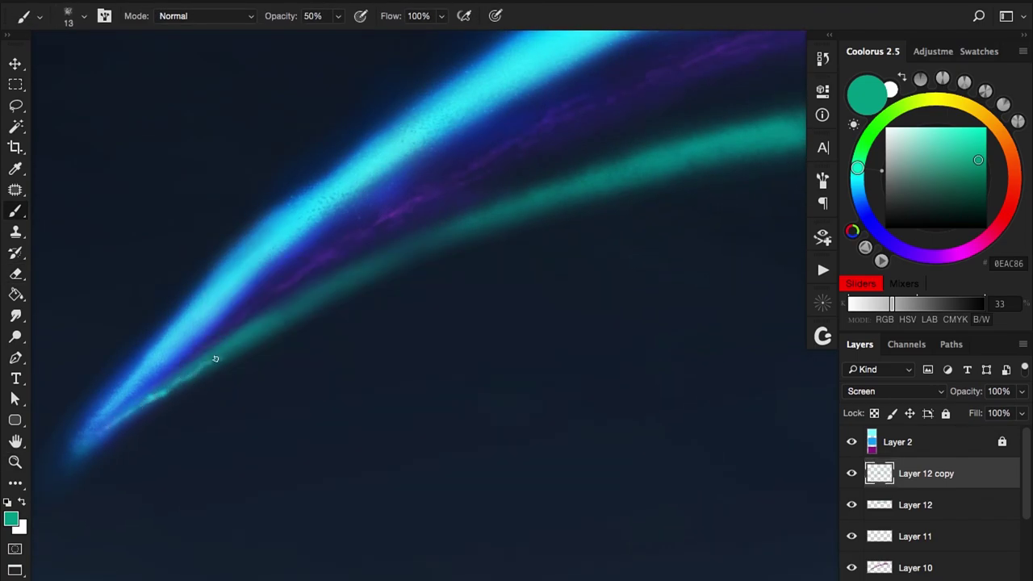
pyautogui.moveTo(425, 247); pyautogui.dragTo(359, 279)
pyautogui.moveTo(231, 352)
pyautogui.mouseDown()
pyautogui.moveTo(318, 280)
pyautogui.moveTo(475, 232)
pyautogui.mouseUp()
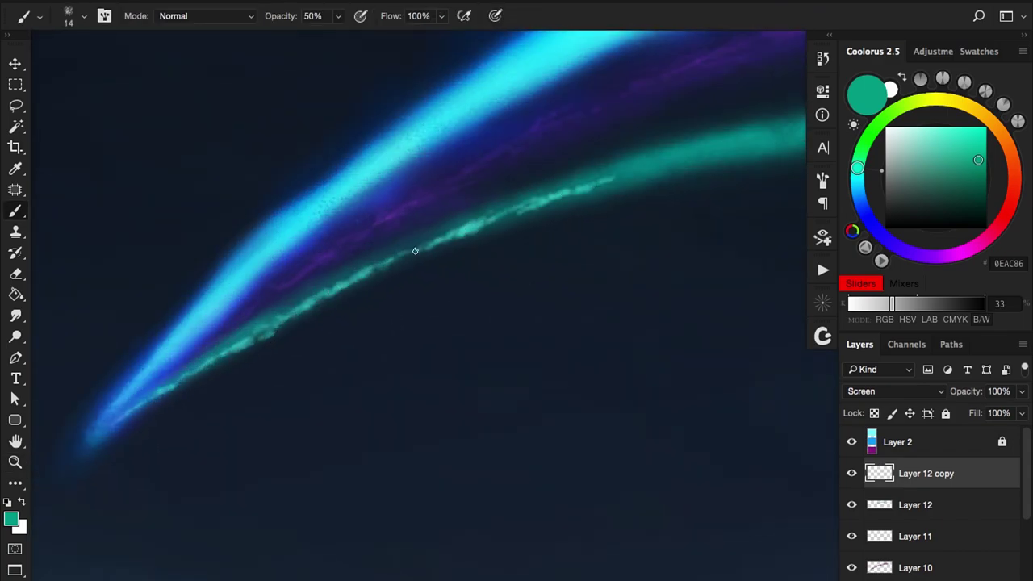
# Step: Continue the textured green highlights along the arc's middle and fading outer end with a 22 px brush at 50% opacity
pyautogui.scroll(2, 424, 248)
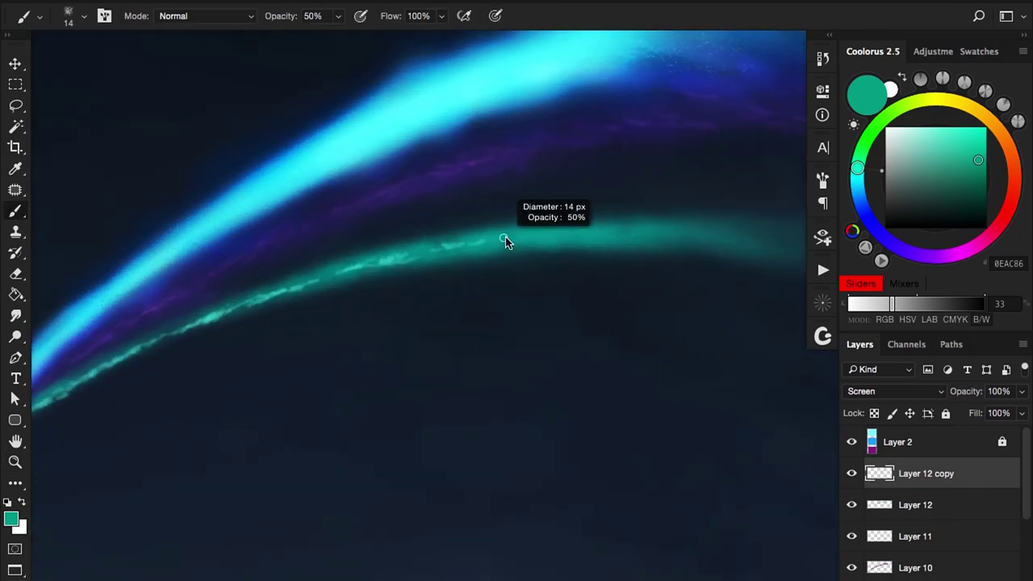
pyautogui.moveTo(507, 237); pyautogui.dragTo(544, 235)
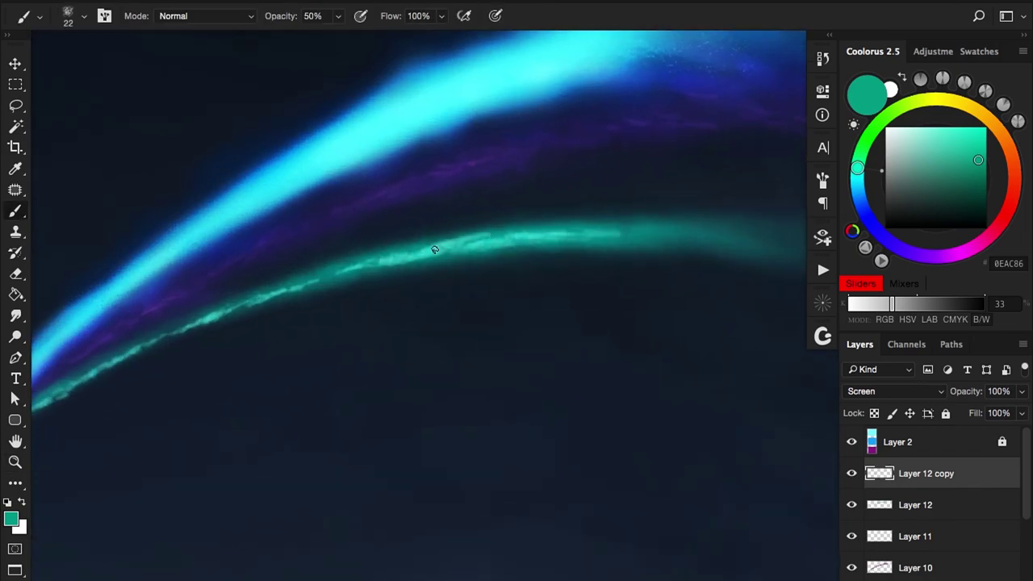
pyautogui.scroll(1, 334, 275)
pyautogui.scroll(2, 345, 272)
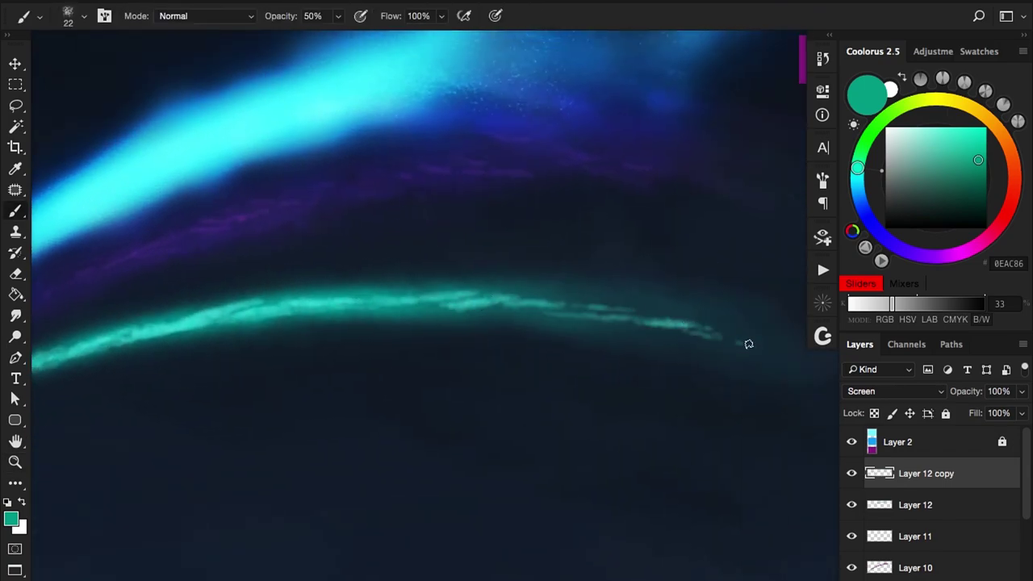
pyautogui.scroll(-3, 599, 320)
pyautogui.press('e')
pyautogui.scroll(2, 569, 309)
pyautogui.scroll(-2, 560, 269)
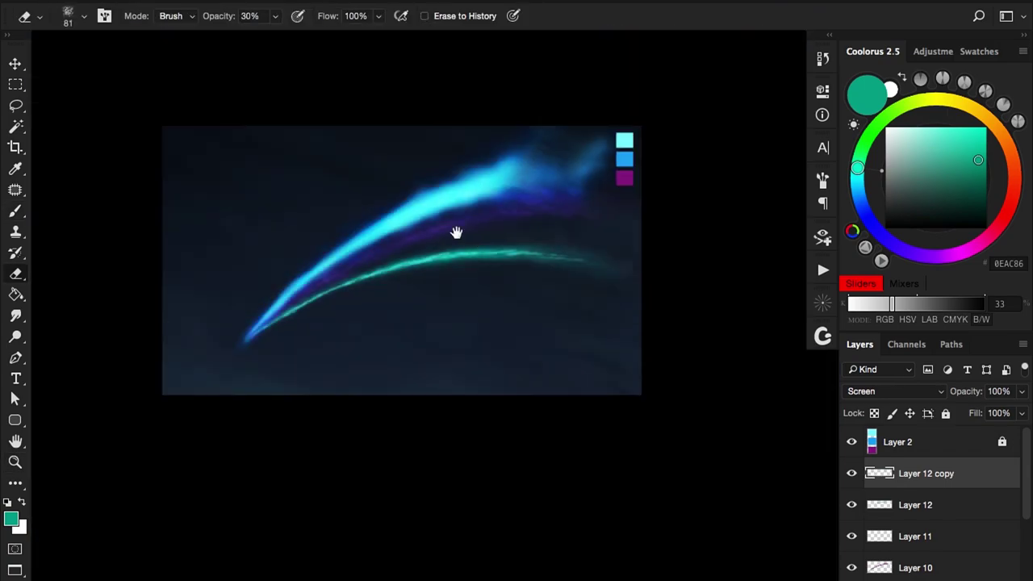
pyautogui.scroll(2, 699, 403)
# Step: On a new Overlay layer, paint a soft blue (39A2F5) glow beneath the green arc, widening at its outer end, at 40% opacity
pyautogui.press('b')
pyautogui.hotkey('ctrl', 'shift', 'alt', 'n')
pyautogui.scroll(-1, 334, 332)
pyautogui.keyDown('alt'); pyautogui.click(709, 129); pyautogui.keyUp('alt')
pyautogui.moveTo(193, 382); pyautogui.dragTo(197, 382)
pyautogui.click(868, 391)
pyautogui.click(862, 561)
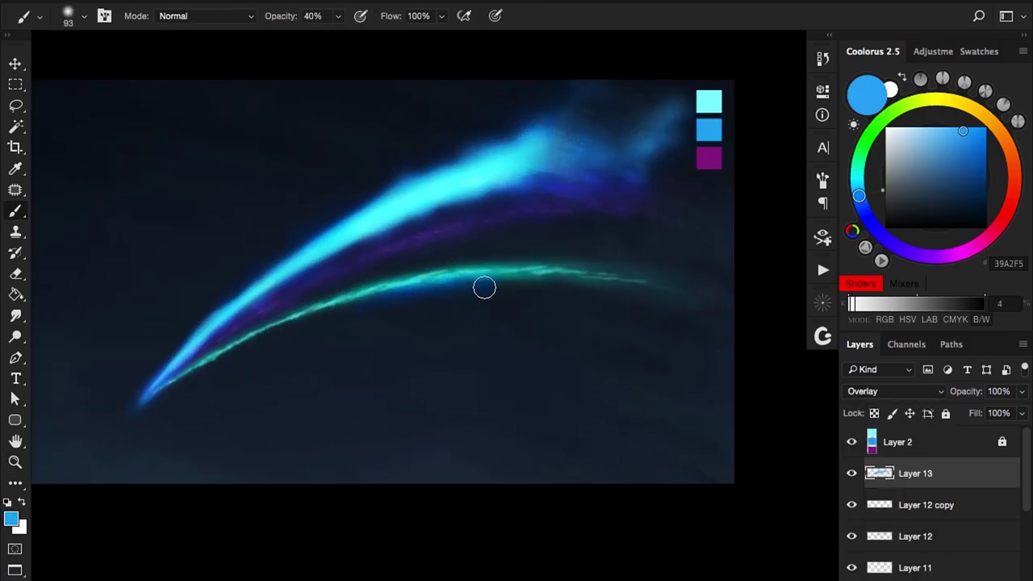
pyautogui.press(']')
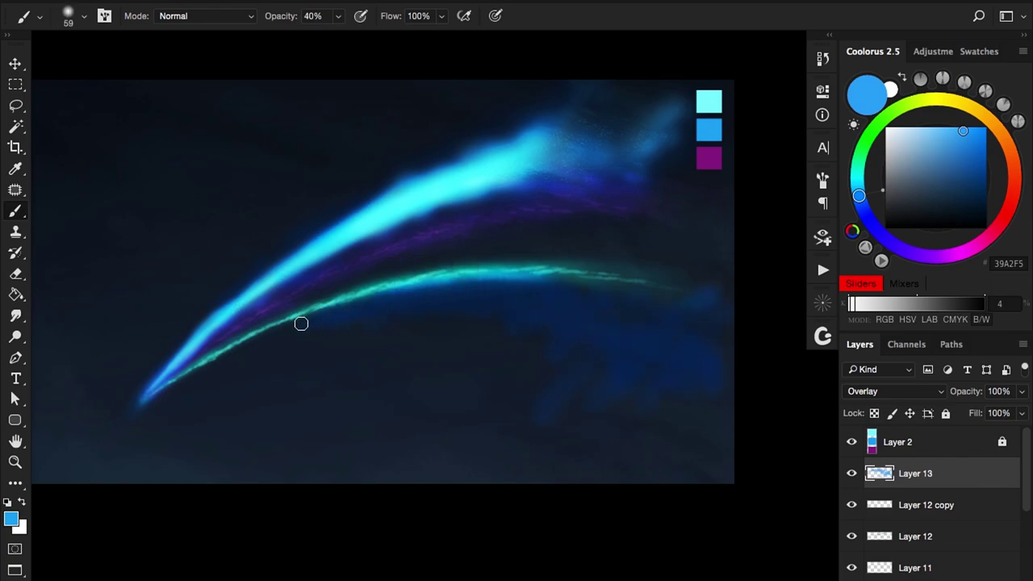
pyautogui.keyDown('ctrl'); pyautogui.click(224, 353); pyautogui.keyUp('ctrl')
# Step: Try the Color Dodge blend mode on Layer 13 and return it to Overlay
pyautogui.click(868, 391)
pyautogui.click(872, 338)
pyautogui.hotkey('ctrl', '-')
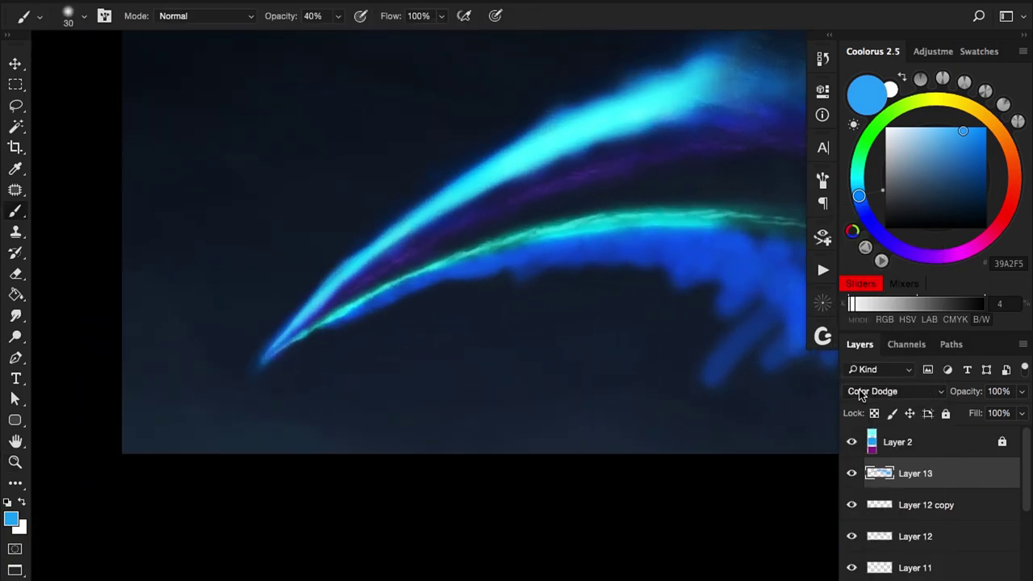
pyautogui.click(862, 393)
pyautogui.click(867, 435)
# Step: Brighten the green arc and the tail with light cyan (8FFEFF) and light blue (97D1FE) soft strokes at 40% opacity
pyautogui.hotkey('ctrl', '+')
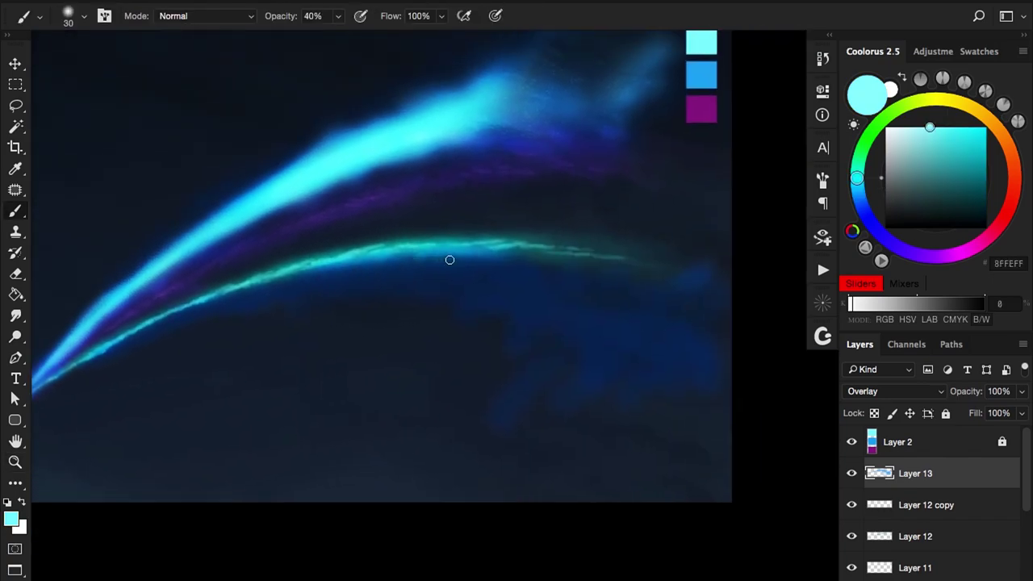
pyautogui.hotkey('ctrl', '+')
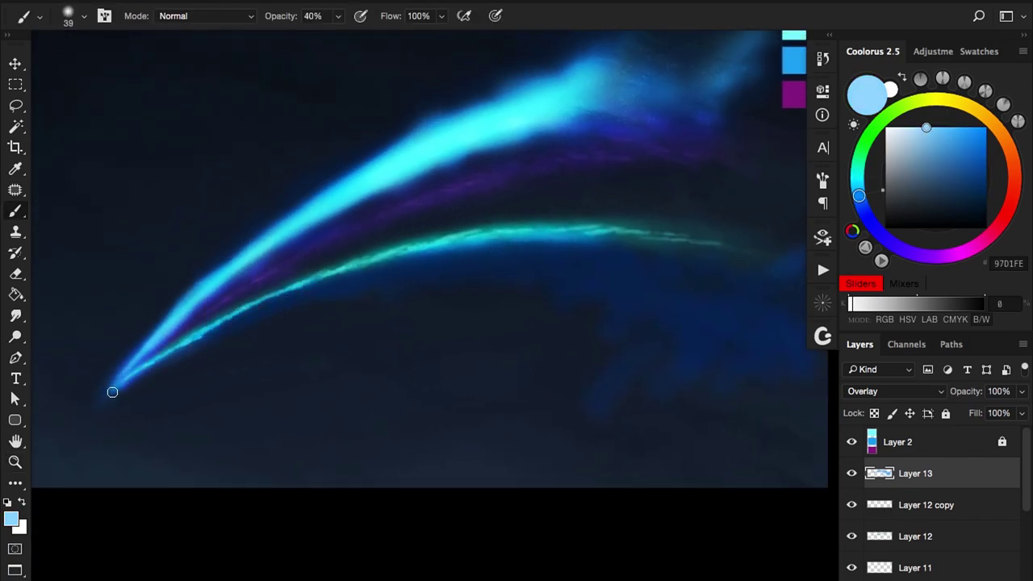
pyautogui.keyDown('alt'); pyautogui.keyDown('space'); pyautogui.click(127, 380); pyautogui.keyUp('space'); pyautogui.keyUp('alt')
pyautogui.keyDown('alt'); pyautogui.keyDown('space'); pyautogui.click(565, 219); pyautogui.keyUp('space'); pyautogui.keyUp('alt')
pyautogui.keyDown('alt'); pyautogui.click(565, 219); pyautogui.keyUp('alt')
pyautogui.moveTo(565, 231); pyautogui.dragTo(517, 247)
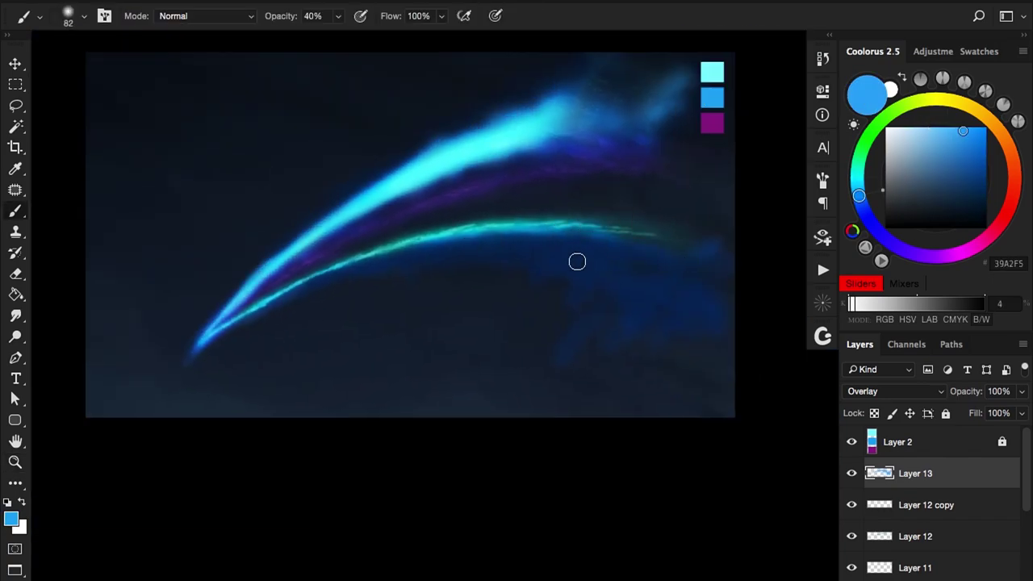
# Step: Fade the blue glow's outer edges with a soft 456 px eraser at 30% opacity
pyautogui.press('e')
pyautogui.rightClick(517, 247)
pyautogui.press('Escape')
pyautogui.press(']')
pyautogui.press(']')
pyautogui.press(']')
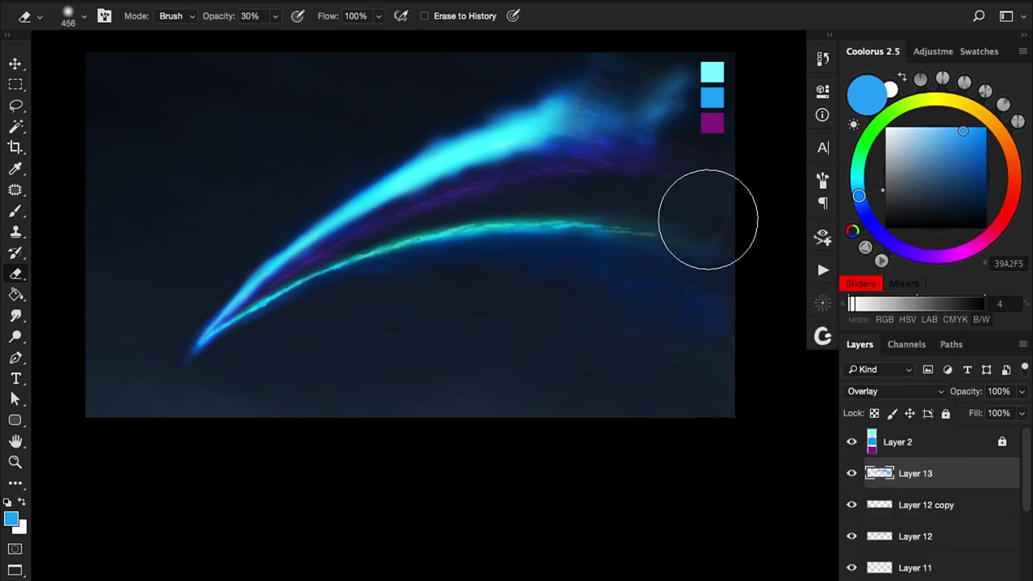
pyautogui.keyDown('alt'); pyautogui.keyDown('space'); pyautogui.click(522, 248); pyautogui.keyUp('space'); pyautogui.keyUp('alt')
pyautogui.keyDown('alt'); pyautogui.keyDown('space'); pyautogui.click(480, 299); pyautogui.keyUp('space'); pyautogui.keyUp('alt')
# Step: Duplicate Layer 13 to intensify the blue glow and add a new empty layer above it
pyautogui.hotkey('ctrl', 'j')
pyautogui.keyDown('ctrl'); pyautogui.keyDown('space'); pyautogui.click(588, 330); pyautogui.keyUp('space'); pyautogui.keyUp('ctrl')
pyautogui.keyDown('alt'); pyautogui.keyDown('space'); pyautogui.click(607, 226); pyautogui.keyUp('space'); pyautogui.keyUp('alt')
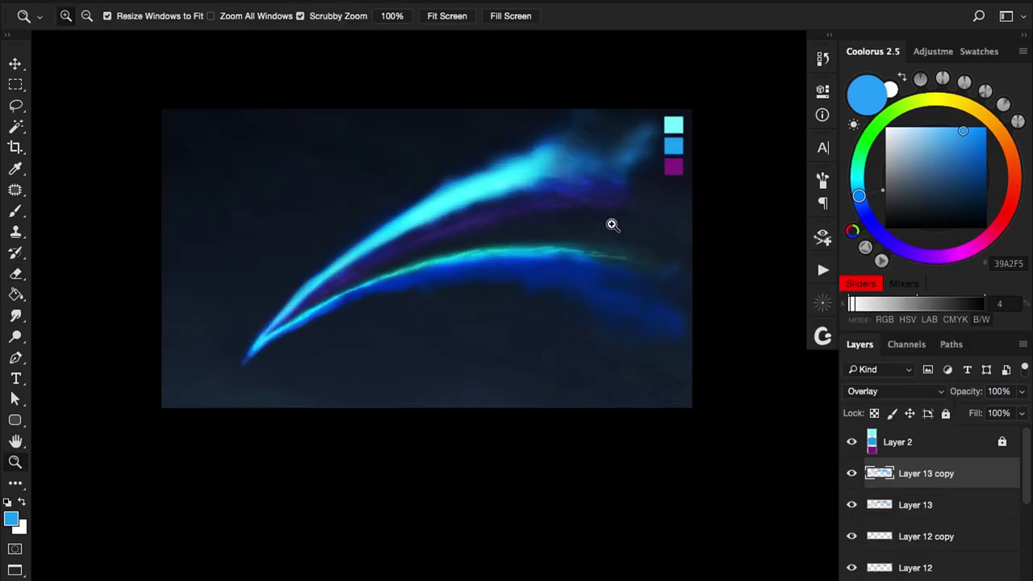
pyautogui.keyDown('ctrl'); pyautogui.keyDown('space'); pyautogui.click(520, 282); pyautogui.keyUp('space'); pyautogui.keyUp('ctrl')
pyautogui.hotkey('ctrl', 'shift', 'alt', 'n')
# Step: Roughen the blue glow's lower edge on the Layer 13 copy with an 85 px textured eraser at 60% opacity
pyautogui.keyDown('ctrl'); pyautogui.keyDown('space'); pyautogui.click(335, 304); pyautogui.keyUp('space'); pyautogui.keyUp('ctrl')
pyautogui.keyDown('ctrl'); pyautogui.keyDown('space'); pyautogui.click(404, 294); pyautogui.keyUp('space'); pyautogui.keyUp('ctrl')
pyautogui.click(893, 502)
pyautogui.rightClick(323, 388)
pyautogui.write('94')
pyautogui.press('Return')
pyautogui.press('6')
pyautogui.press('[')
pyautogui.press('[')
pyautogui.press('[')
pyautogui.press('[')
pyautogui.press(']')
pyautogui.press(']')
pyautogui.press(']')
pyautogui.keyDown('ctrl'); pyautogui.keyDown('alt'); pyautogui.keyDown('space'); pyautogui.click(449, 293); pyautogui.keyUp('space'); pyautogui.keyUp('alt'); pyautogui.keyUp('ctrl')
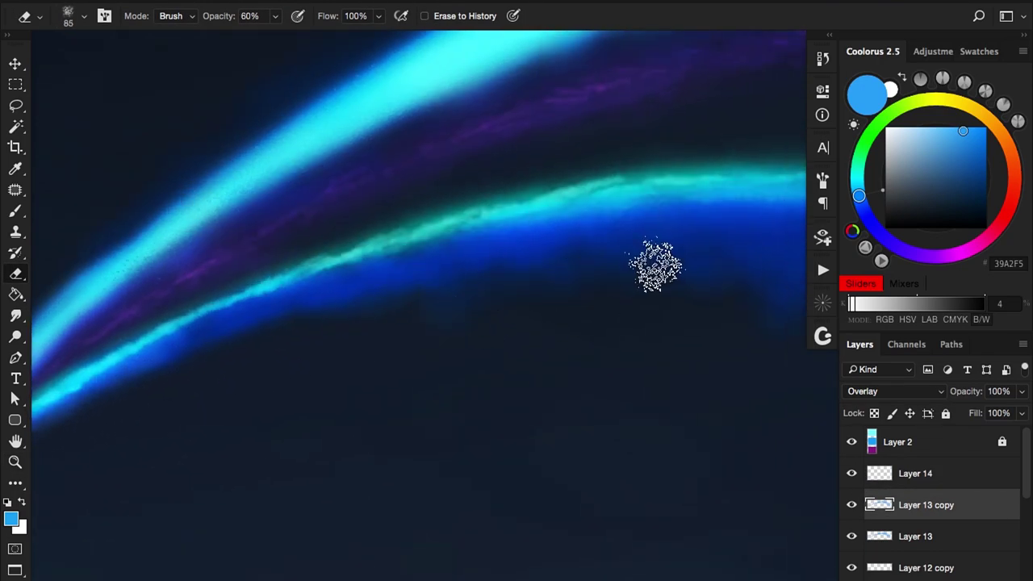
# Step: Continue breaking up the blue glow beneath the arc's middle and outer end with a larger textured eraser
pyautogui.keyDown('ctrl'); pyautogui.keyDown('alt'); pyautogui.keyDown('space'); pyautogui.click(461, 380); pyautogui.keyUp('space'); pyautogui.keyUp('alt'); pyautogui.keyUp('ctrl')
pyautogui.keyDown('ctrl'); pyautogui.keyDown('alt'); pyautogui.keyDown('space'); pyautogui.click(502, 325); pyautogui.keyUp('space'); pyautogui.keyUp('alt'); pyautogui.keyUp('ctrl')
pyautogui.moveTo(502, 324)
pyautogui.mouseDown()
pyautogui.moveTo(609, 422)
pyautogui.moveTo(489, 279)
pyautogui.moveTo(537, 231)
pyautogui.moveTo(525, 208)
pyautogui.mouseUp()
pyautogui.press(']')
pyautogui.press(']')
pyautogui.press(']')
pyautogui.press(']')
# Step: On Layer 14, scatter pale cyan (B7FBFE) specks over the blue glow with a 37 px speckle brush at 40% opacity
pyautogui.click(878, 474)
pyautogui.press('b')
pyautogui.hotkey('ctrl', '=')
pyautogui.rightClick(509, 234)
pyautogui.press('Escape')
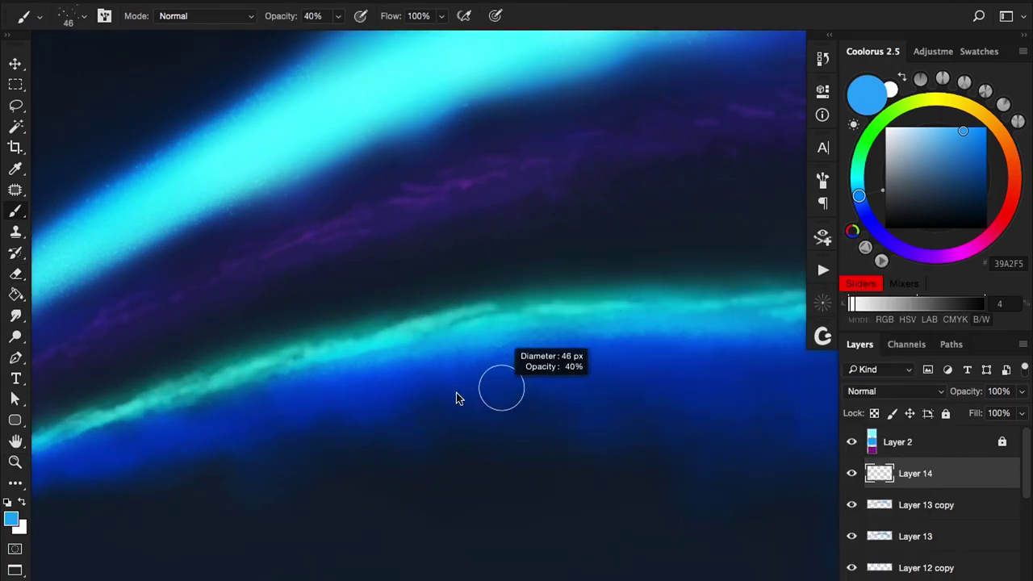
pyautogui.press('x')
pyautogui.moveTo(436, 399); pyautogui.dragTo(565, 391)
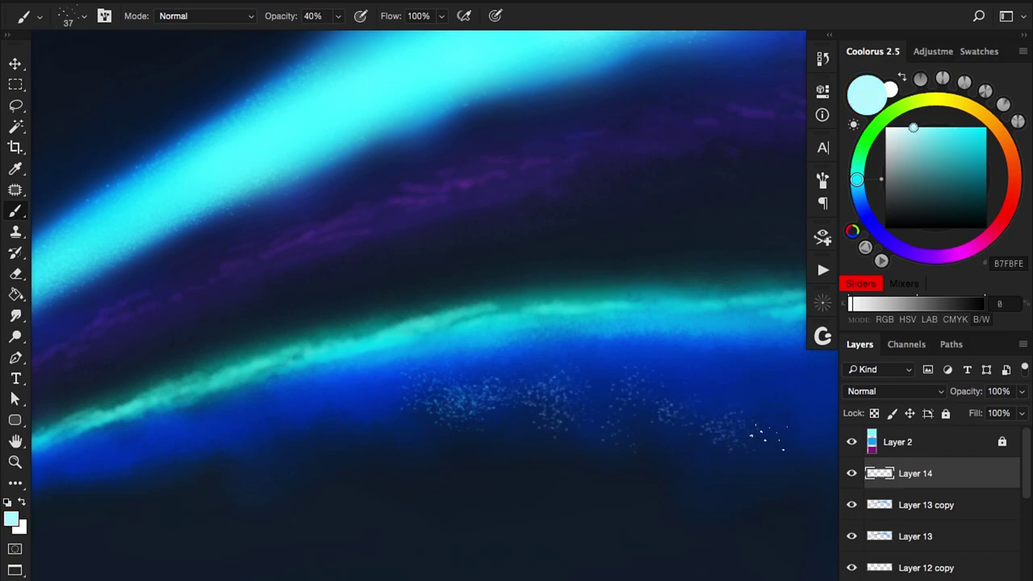
# Step: Scatter dense white (FFFFFF) specks along the whole length of the blue glow on Layer 14 with the speckle brush
pyautogui.hotkey('ctrl', '-')
pyautogui.press('0')
pyautogui.moveTo(646, 392)
pyautogui.mouseDown()
pyautogui.moveTo(525, 337)
pyautogui.moveTo(644, 394)
pyautogui.moveTo(629, 405)
pyautogui.moveTo(467, 335)
pyautogui.moveTo(266, 373)
pyautogui.mouseUp()
# Step: Thin out the white specks along the blue glow with a 70 px speckle eraser, raising its opacity to 100%
pyautogui.press('e')
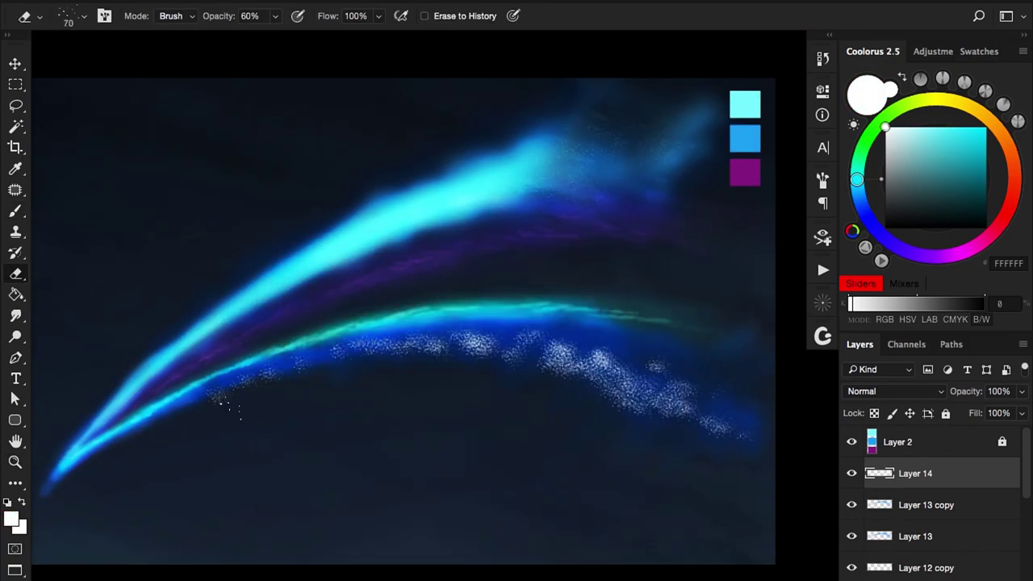
pyautogui.moveTo(323, 347)
pyautogui.mouseDown()
pyautogui.moveTo(478, 346)
pyautogui.moveTo(537, 370)
pyautogui.moveTo(389, 295)
pyautogui.mouseUp()
pyautogui.hotkey('ctrl', '+')
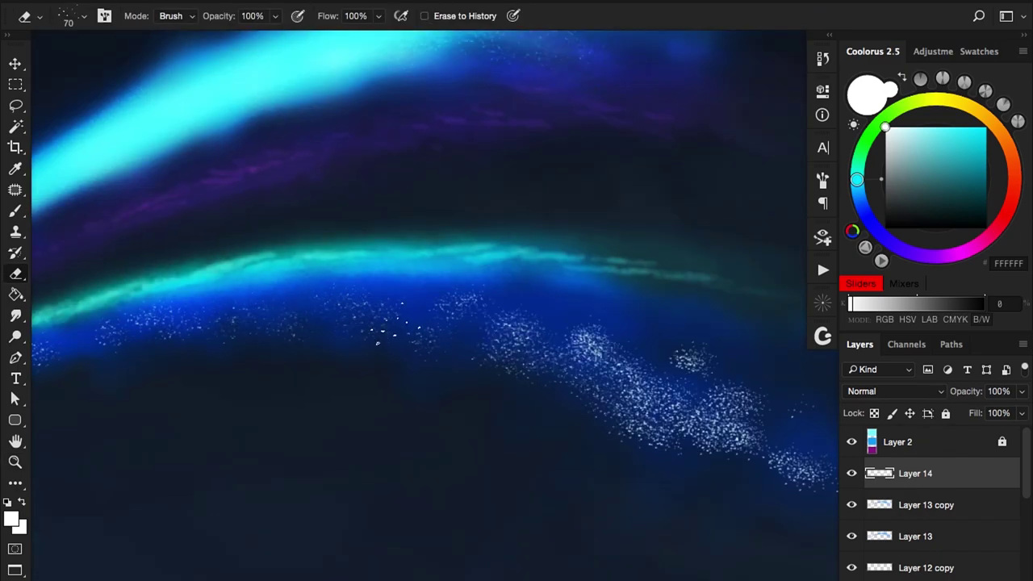
pyautogui.moveTo(585, 384)
pyautogui.mouseDown()
pyautogui.moveTo(561, 362)
pyautogui.moveTo(489, 392)
pyautogui.mouseUp()
pyautogui.hotkey('ctrl', '-')
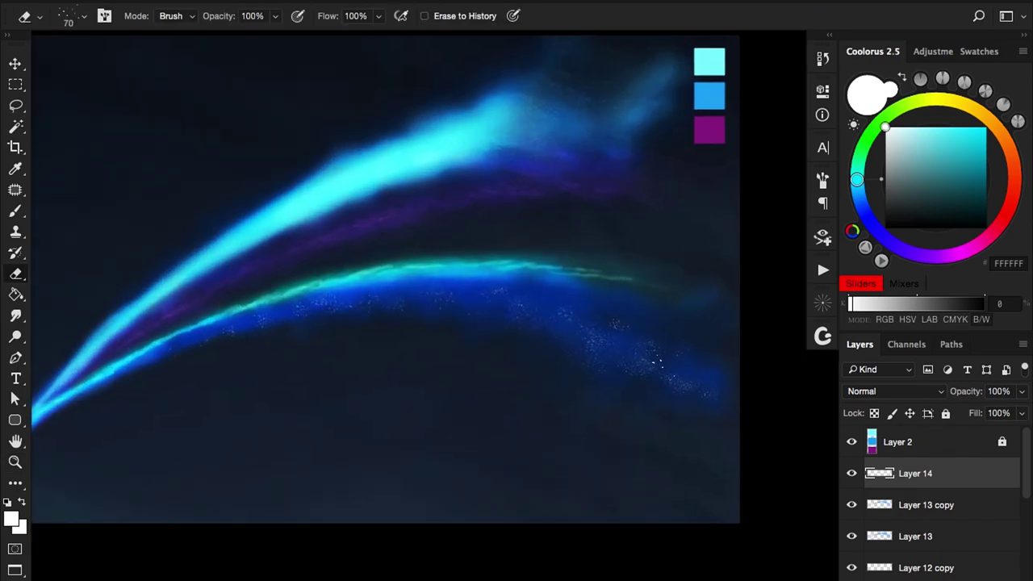
# Step: Try different blending modes on Layer 14's specks and return the layer to Normal
pyautogui.press('z')
pyautogui.click(495, 261)
pyautogui.click(895, 390)
pyautogui.click(872, 503)
pyautogui.click(894, 390)
pyautogui.click(879, 402)
pyautogui.press('z')
pyautogui.keyDown('alt'); pyautogui.click(339, 377); pyautogui.keyUp('alt')
pyautogui.click(894, 390)
pyautogui.click(868, 348)
# Step: Add a new Normal-mode layer named Layer 15 above Layer 14
pyautogui.press('z')
pyautogui.click(516, 299)
pyautogui.hotkey('ctrl', '-')
pyautogui.hotkey('ctrl', '-')
pyautogui.hotkey('ctrl', '+')
pyautogui.hotkey('ctrl', '+')
pyautogui.hotkey('ctrl', '+')
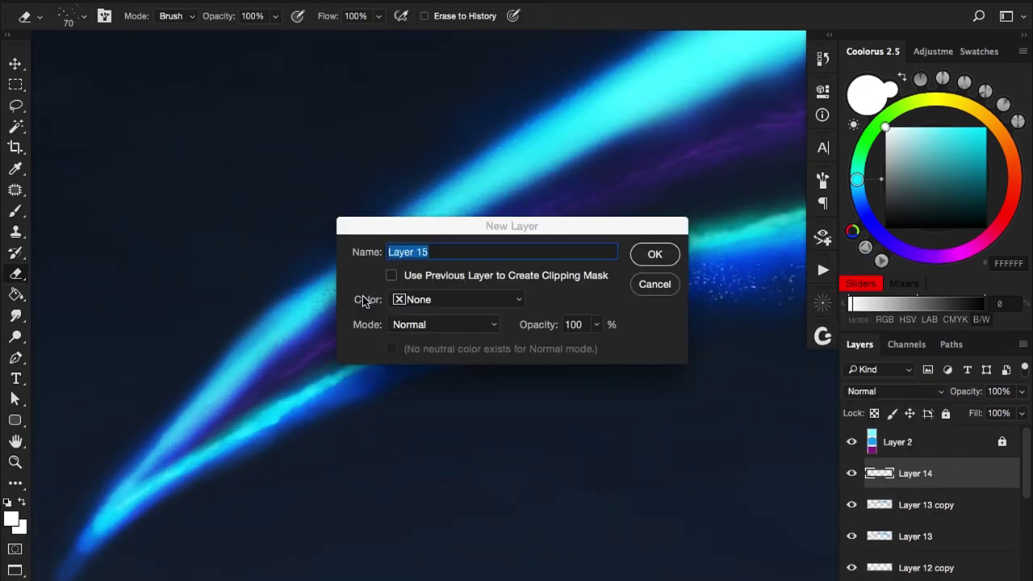
pyautogui.press('b')
pyautogui.hotkey('ctrl', 'shift', 'alt', 'n')
# Step: Paint a thin white core along the comet's narrow tail on Layer 15 with a 7 px brush at 100% opacity
pyautogui.rightClick(323, 235)
pyautogui.press('Escape')
pyautogui.hotkey('ctrl', '-')
pyautogui.moveTo(339, 382)
pyautogui.mouseDown()
pyautogui.moveTo(316, 383)
pyautogui.moveTo(381, 312)
pyautogui.moveTo(244, 490)
pyautogui.moveTo(290, 420)
pyautogui.moveTo(230, 516)
pyautogui.moveTo(347, 387)
pyautogui.mouseUp()
pyautogui.press('5')
pyautogui.keyDown('alt'); pyautogui.click(339, 378); pyautogui.keyUp('alt')
pyautogui.keyDown('alt'); pyautogui.click(311, 385); pyautogui.keyUp('alt')
pyautogui.keyDown('alt'); pyautogui.click(289, 427); pyautogui.keyUp('alt')
pyautogui.press('z')
pyautogui.moveTo(232, 518)
pyautogui.mouseDown()
pyautogui.moveTo(276, 472)
pyautogui.moveTo(263, 472)
pyautogui.mouseUp()
pyautogui.press('b')
pyautogui.keyDown('alt'); pyautogui.click(321, 369); pyautogui.keyUp('alt')
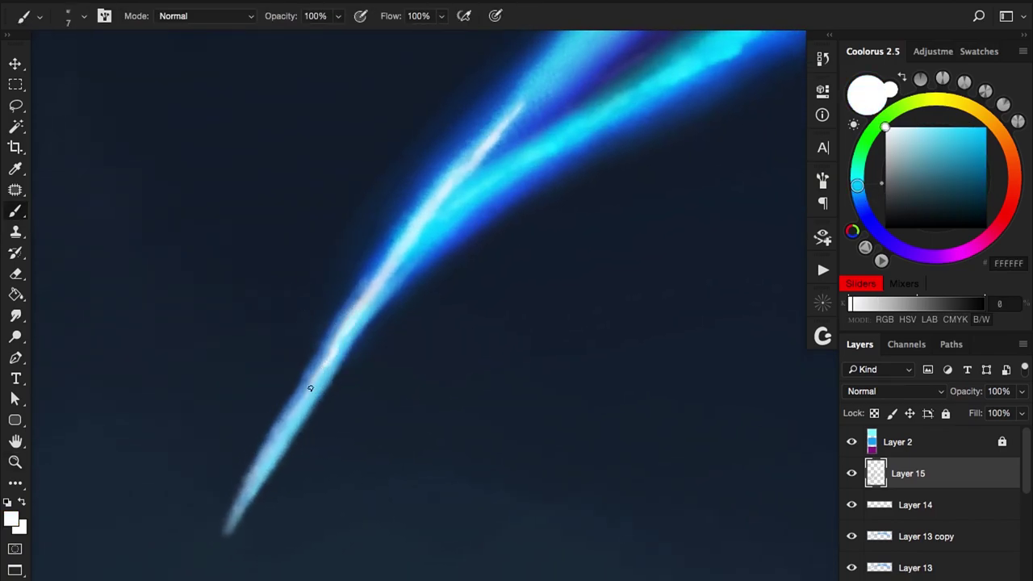
pyautogui.moveTo(289, 421)
pyautogui.mouseDown()
pyautogui.moveTo(224, 348)
pyautogui.moveTo(363, 301)
pyautogui.moveTo(346, 296)
pyautogui.mouseUp()
# Step: Extend the white core up through the cyan streak with a textured brush between 16 and 35 px
pyautogui.scroll(2, 346, 296)
pyautogui.moveTo(214, 464)
pyautogui.mouseDown()
pyautogui.moveTo(272, 397)
pyautogui.moveTo(420, 272)
pyautogui.moveTo(545, 187)
pyautogui.mouseUp()
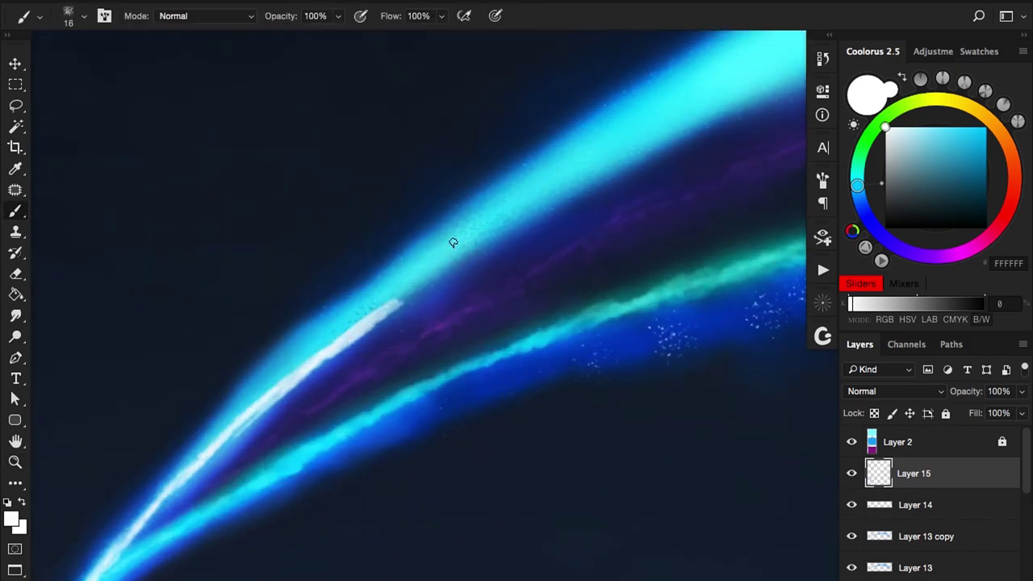
pyautogui.moveTo(452, 240)
pyautogui.mouseDown()
pyautogui.moveTo(330, 288)
pyautogui.moveTo(302, 369)
pyautogui.moveTo(267, 398)
pyautogui.mouseUp()
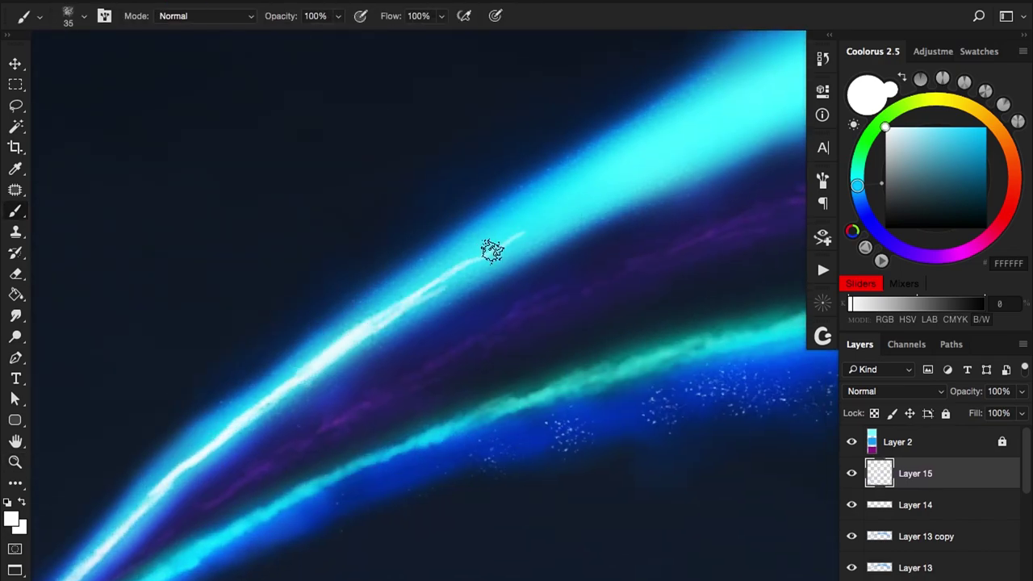
pyautogui.moveTo(492, 250); pyautogui.dragTo(576, 194)
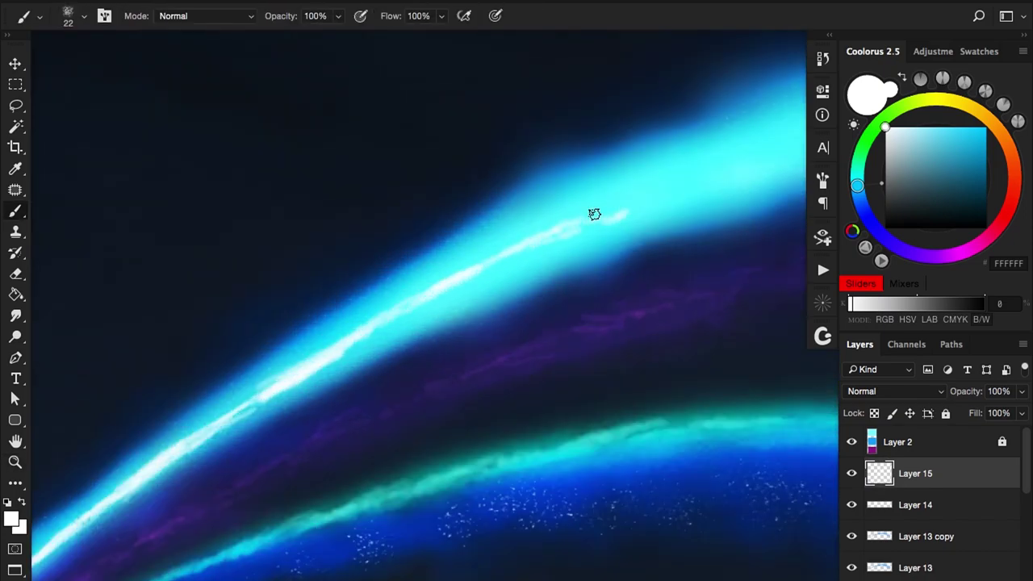
pyautogui.moveTo(594, 214); pyautogui.dragTo(487, 270)
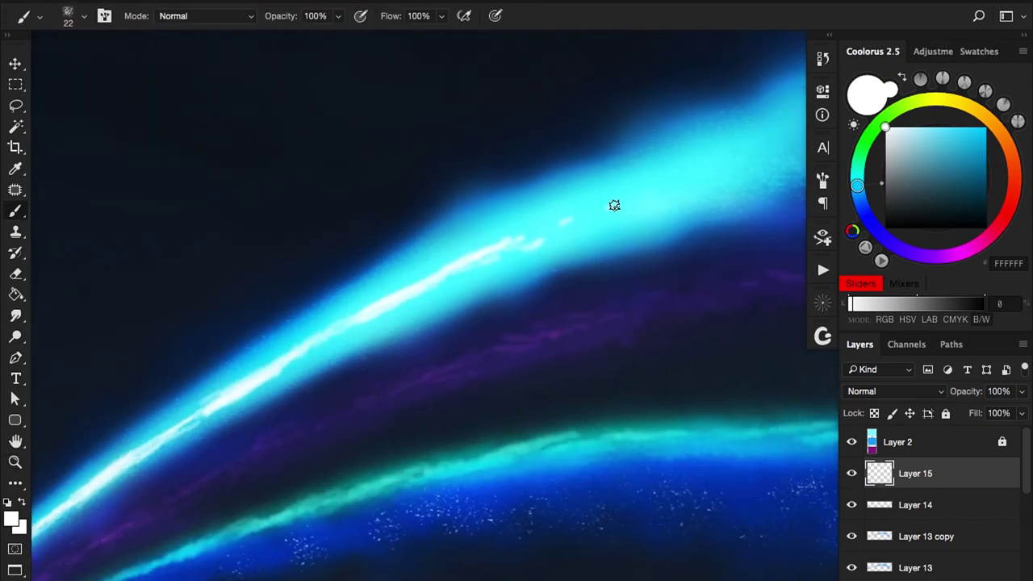
# Step: Thicken and brighten the white core through the middle of the cyan streak with a 25 px textured brush at 50% opacity
pyautogui.rightClick(504, 242)
pyautogui.press('Return')
pyautogui.press('5')
pyautogui.moveTo(382, 301)
pyautogui.mouseDown()
pyautogui.moveTo(535, 223)
pyautogui.moveTo(686, 179)
pyautogui.mouseUp()
pyautogui.moveTo(512, 219)
pyautogui.mouseDown()
pyautogui.moveTo(329, 330)
pyautogui.moveTo(374, 310)
pyautogui.mouseUp()
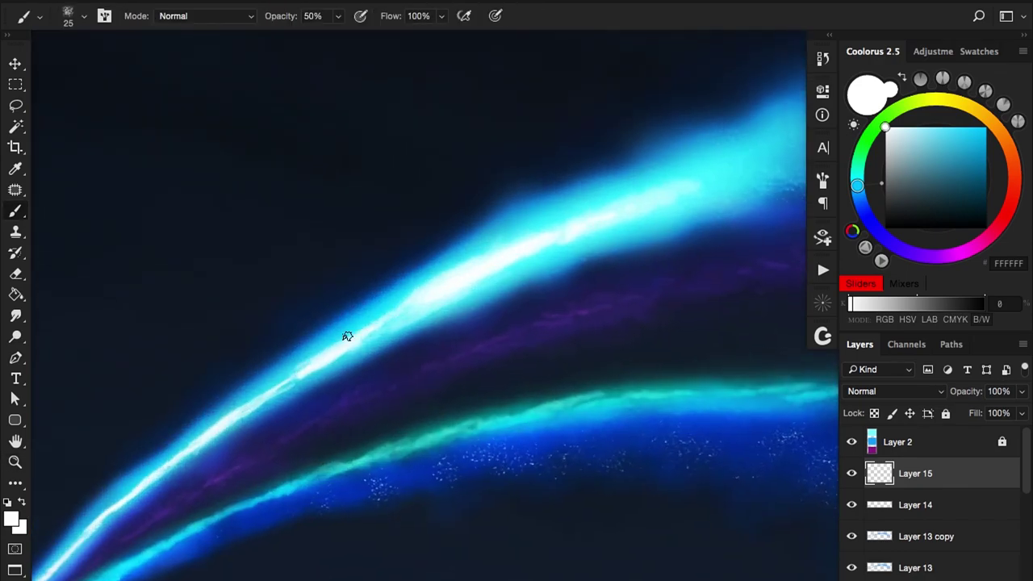
pyautogui.moveTo(346, 336); pyautogui.dragTo(247, 413)
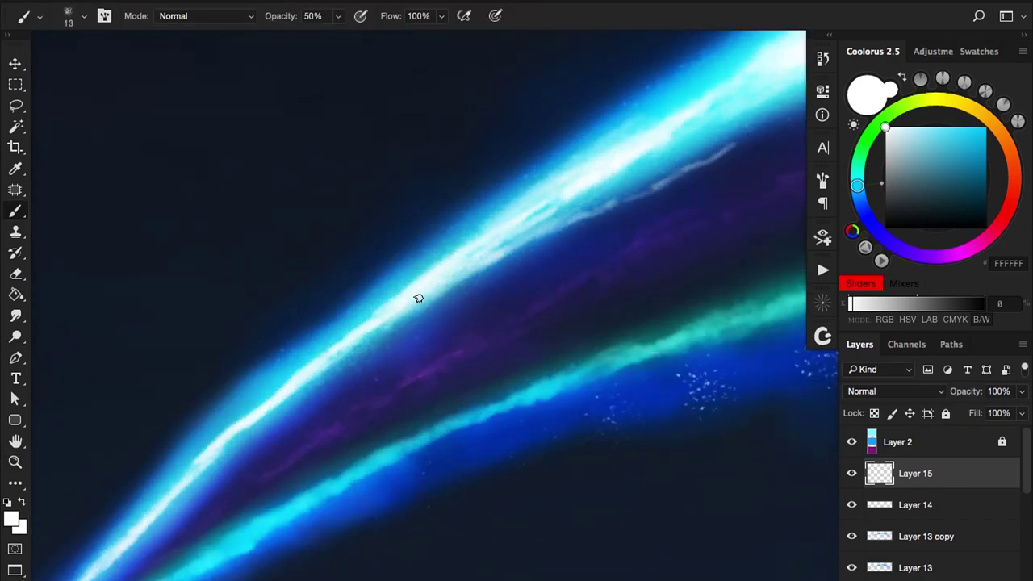
# Step: Add fine white strands along the outer edges of the cyan streak with a 13 px textured brush at 50% opacity
pyautogui.press('z')
pyautogui.keyDown('alt'); pyautogui.click(400, 333); pyautogui.keyUp('alt')
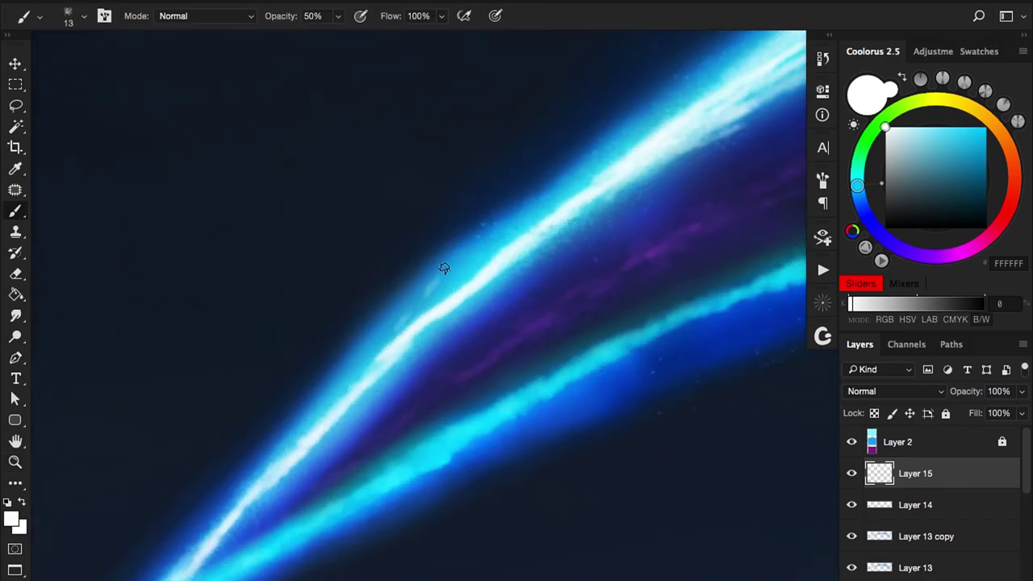
pyautogui.moveTo(436, 298); pyautogui.dragTo(519, 193)
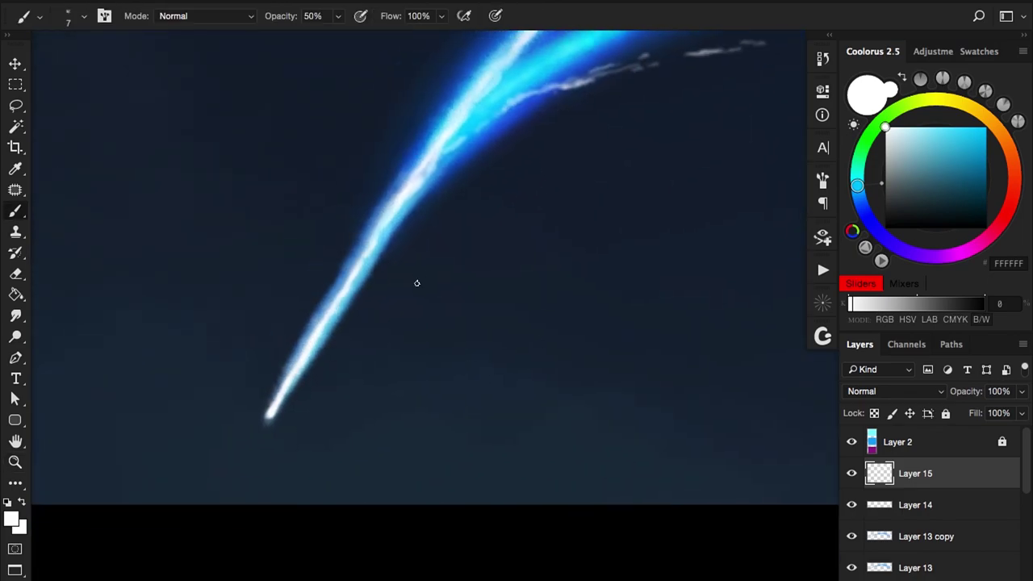
# Step: Set Layer 16 to Overlay and paint blue (39A2F5) over the comet's tail with a soft 19 px brush at 50% opacity
pyautogui.click(894, 390)
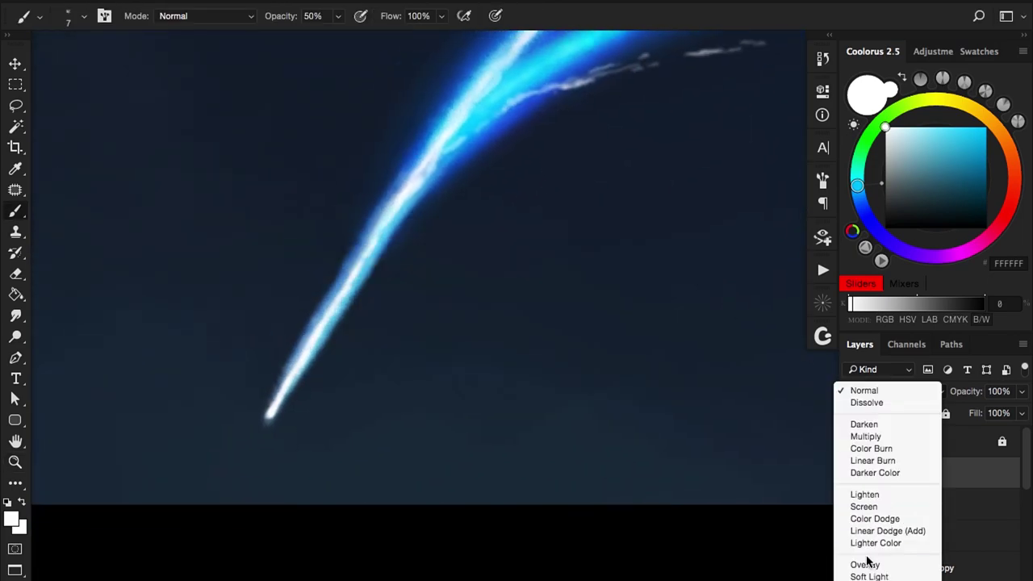
pyautogui.click(867, 558)
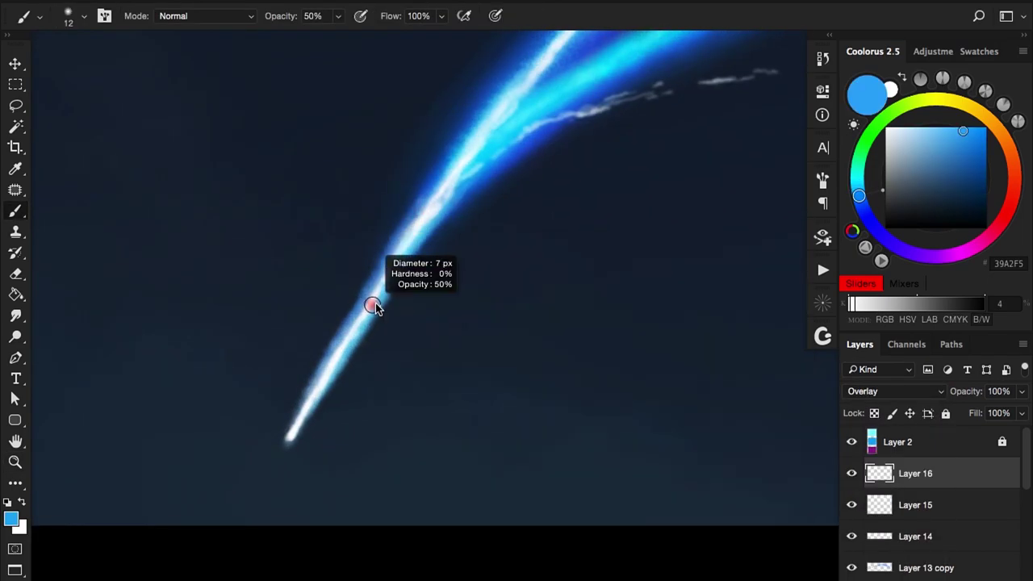
pyautogui.moveTo(373, 306); pyautogui.dragTo(338, 355)
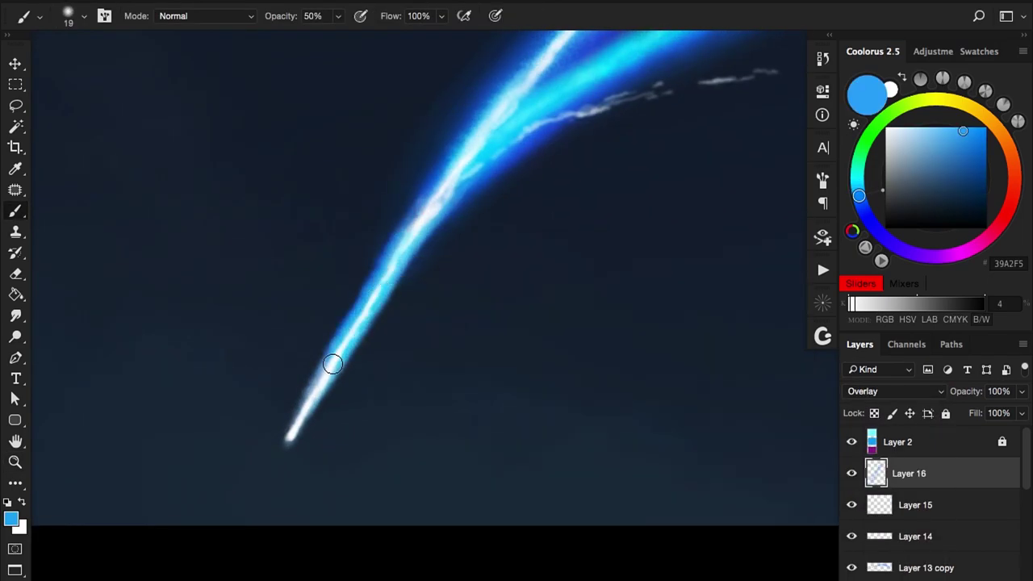
# Step: Build a soft glow around the comet's tip on Layer 16 using light cyan 95F8F3 and deep blue 025FC5
pyautogui.keyDown('alt'); pyautogui.click(357, 350); pyautogui.keyUp('alt')
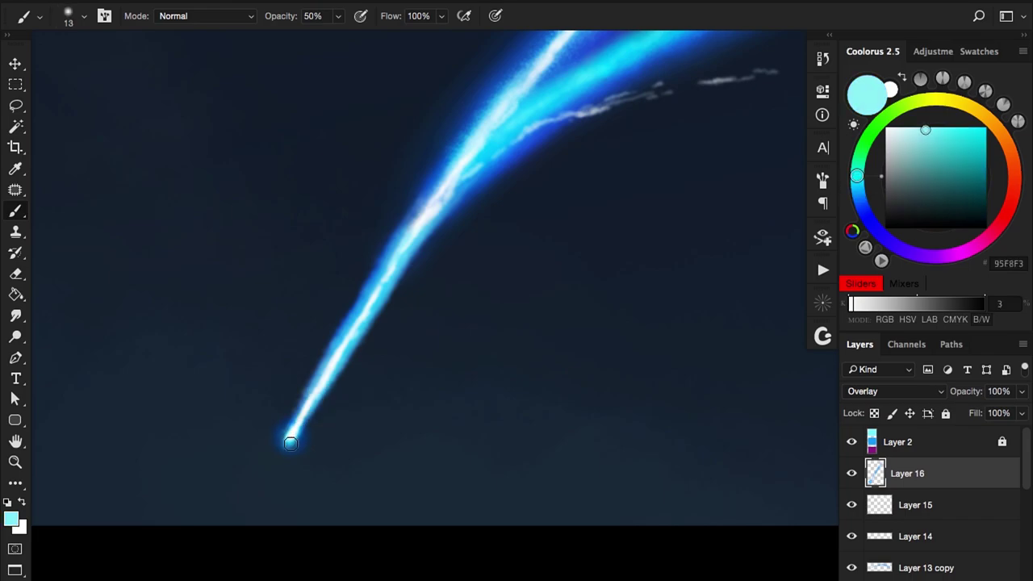
pyautogui.keyDown('alt'); pyautogui.click(288, 434); pyautogui.keyUp('alt')
pyautogui.press(']')
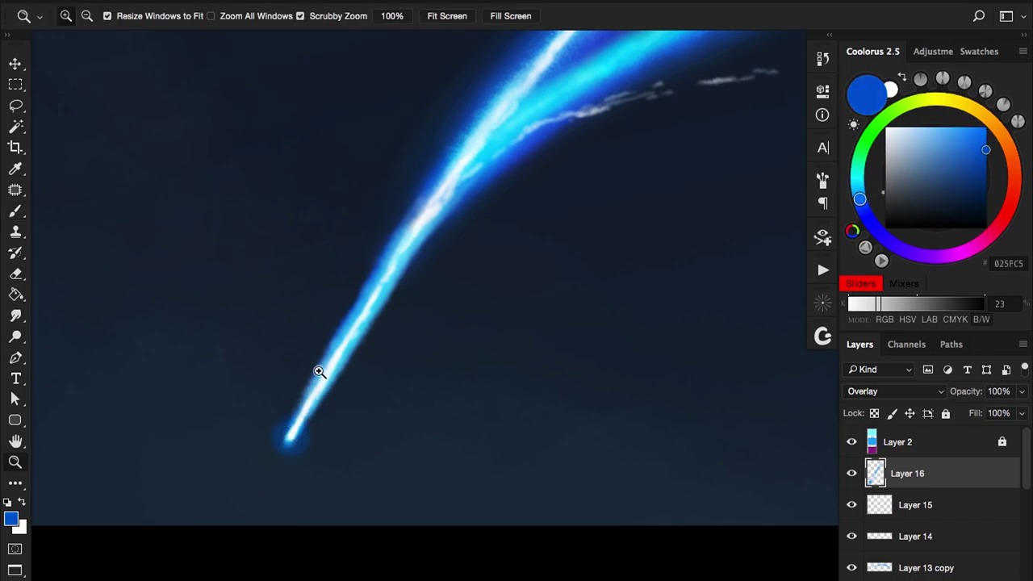
pyautogui.scroll(1, 321, 387)
pyautogui.press('[')
pyautogui.press('[')
# Step: Paint a bright EBF6FC dot at the comet's tip on Layer 15 with a soft 11 px brush, then return to Layer 16 in Overlay
pyautogui.keyDown('alt'); pyautogui.click(287, 440); pyautogui.keyUp('alt')
pyautogui.hotkey('alt', '[')
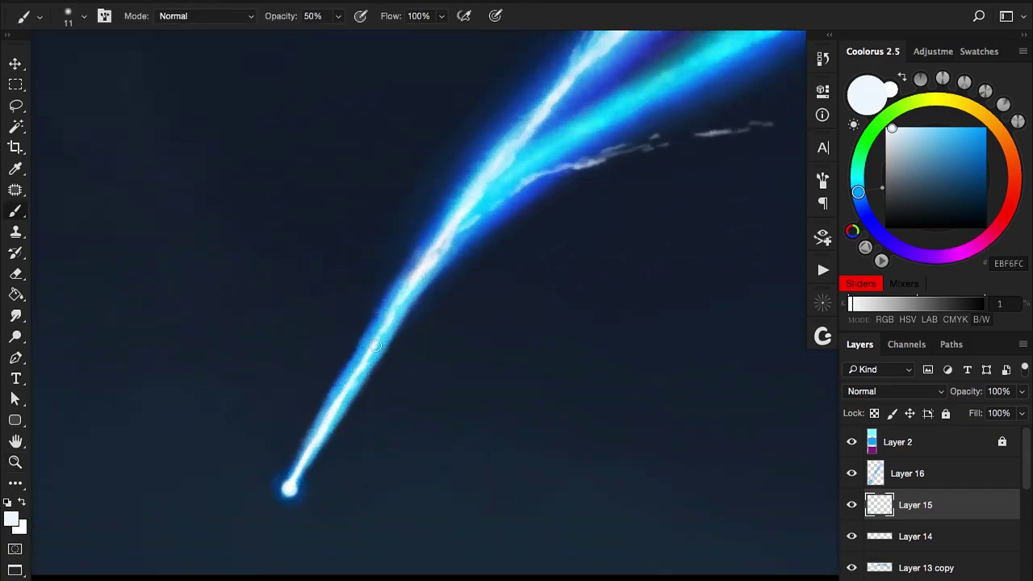
pyautogui.hotkey('alt', ']')
pyautogui.click(894, 391)
pyautogui.click(864, 391)
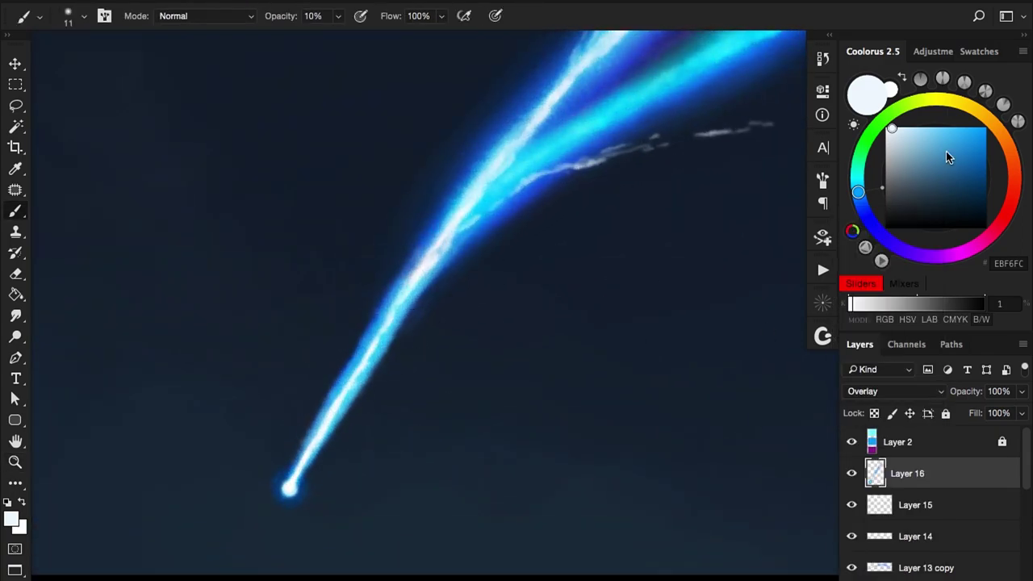
# Step: Add a faint blue glow beside the comet's tail on Layer 16 with a soft brush at 10% opacity
pyautogui.keyDown('alt'); pyautogui.click(410, 327); pyautogui.keyUp('alt')
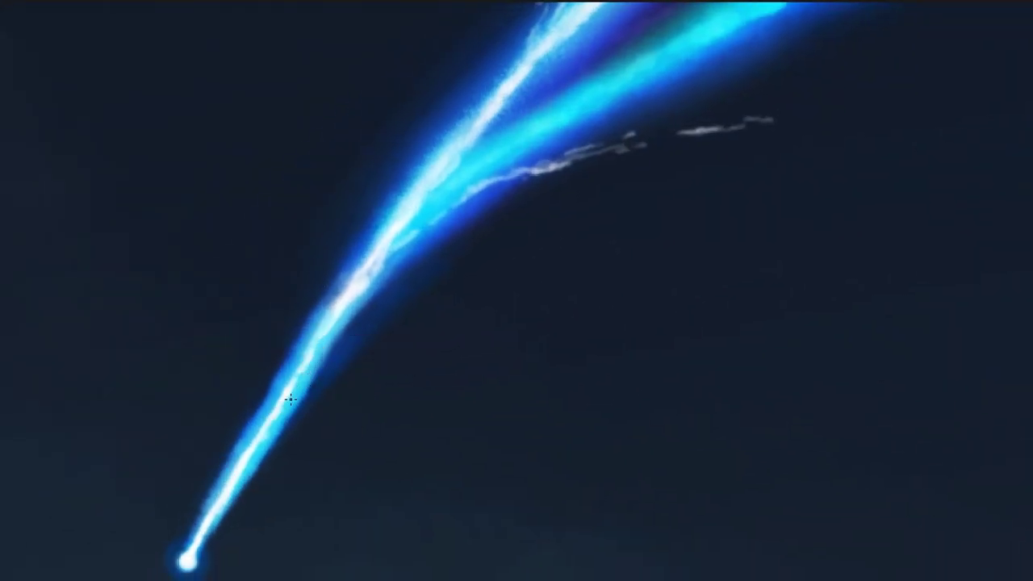
pyautogui.rightClick(290, 399)
pyautogui.press('Escape')
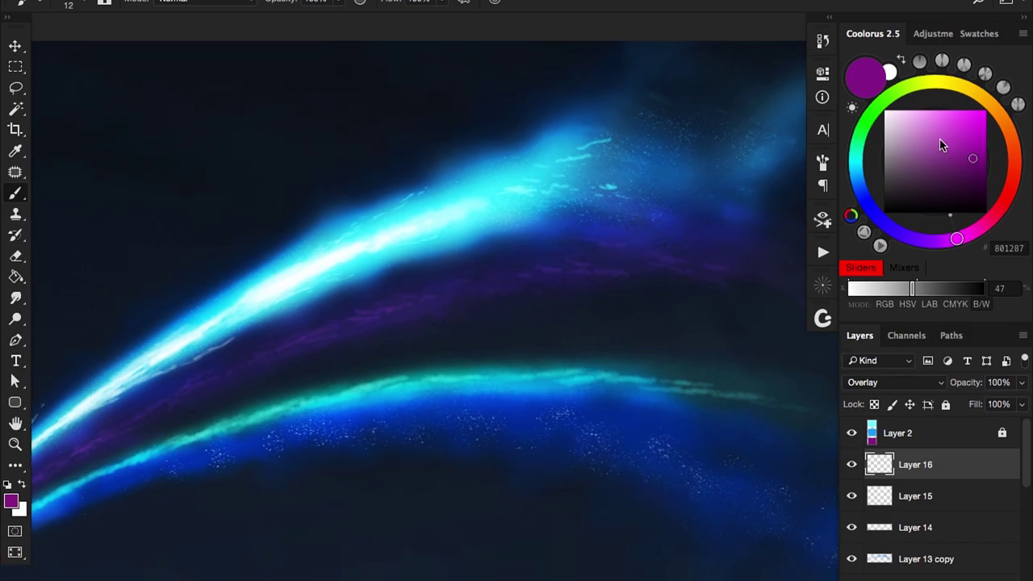
# Step: Paint textured highlights along the purple trail on Layer 16 in B04EB6, E484EA and FCC6FF, reducing the brush from 12 to 10 px
pyautogui.click(940, 140)
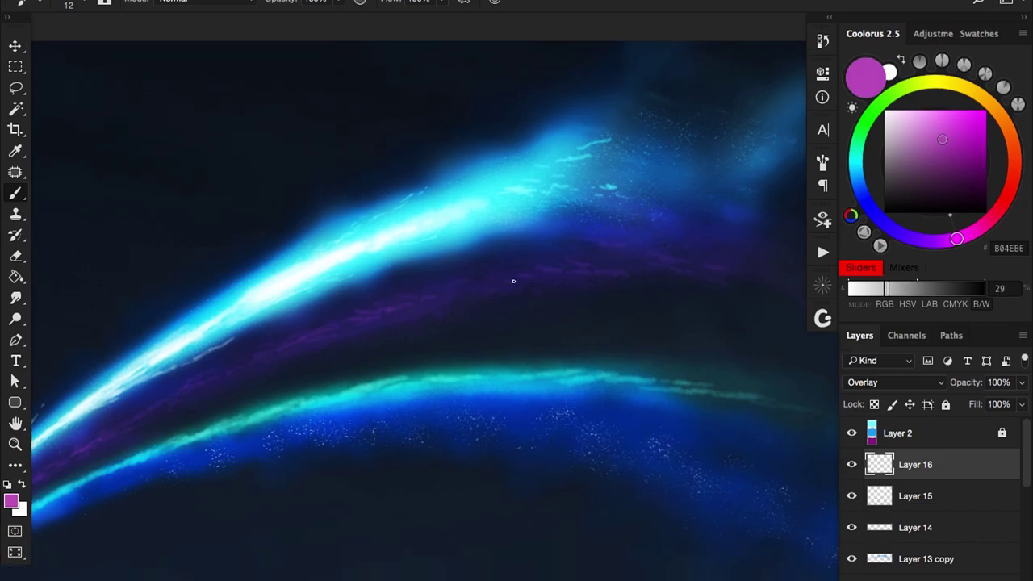
pyautogui.click(928, 118)
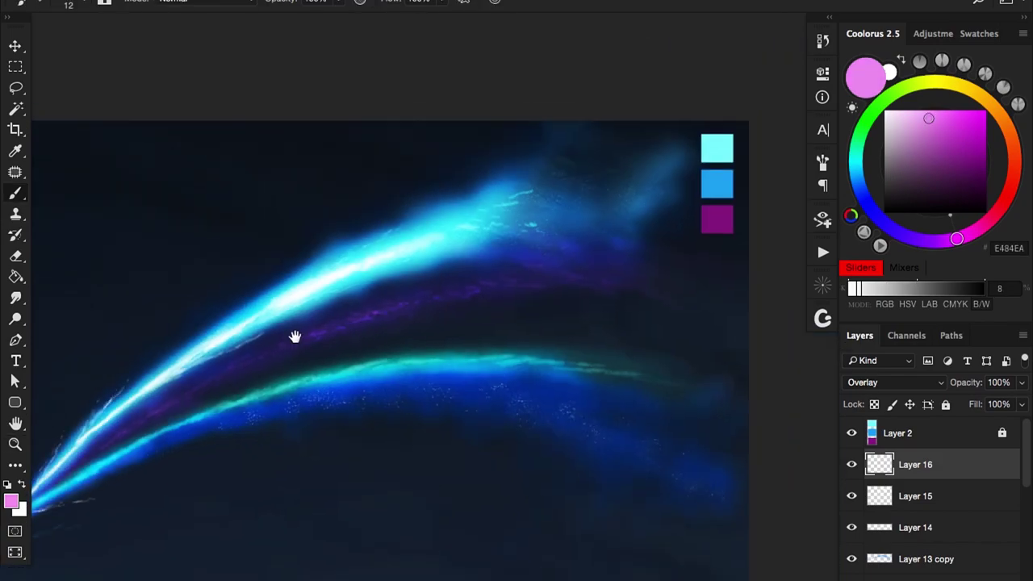
pyautogui.click(907, 111)
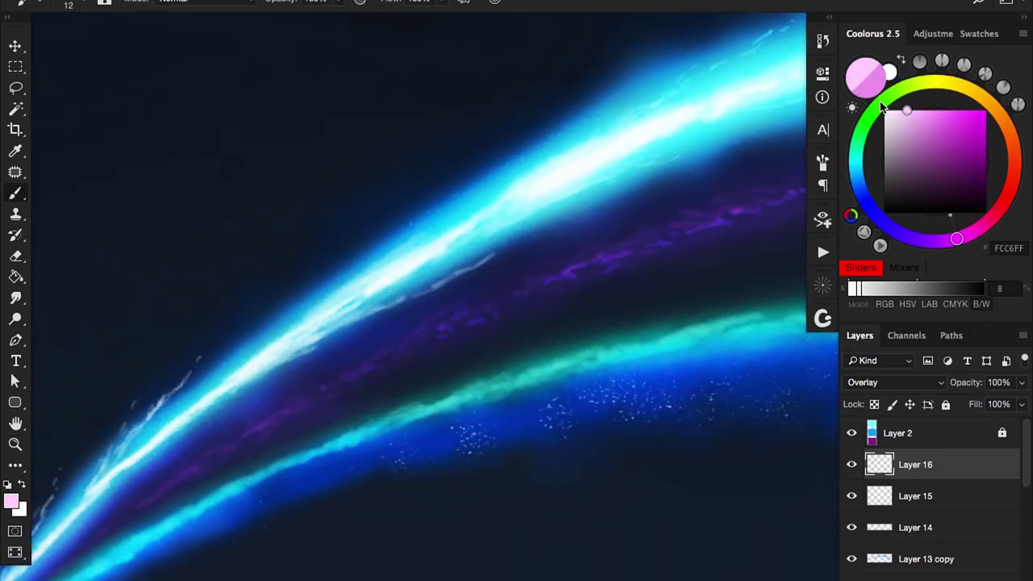
pyautogui.press('[')
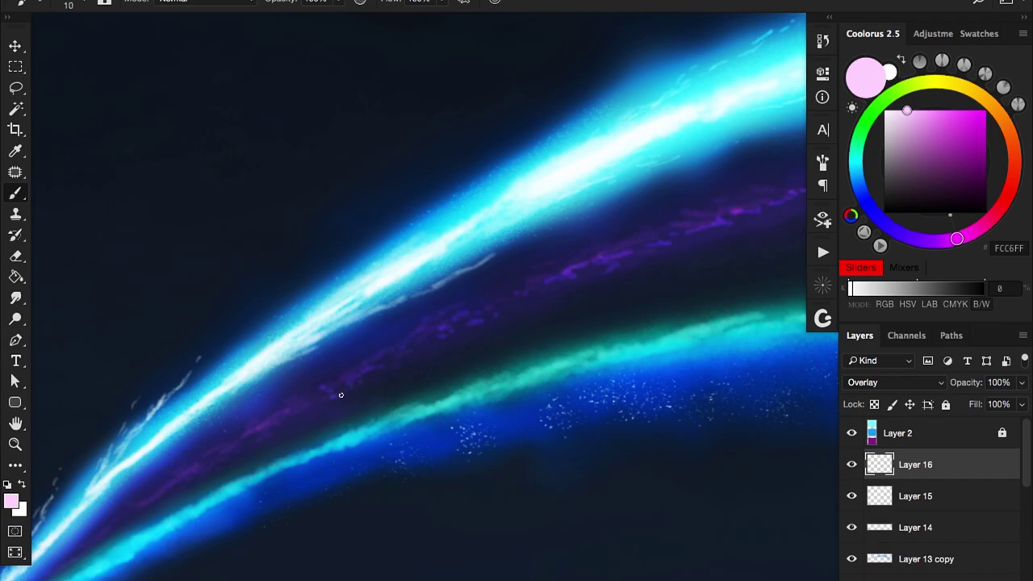
pyautogui.hscroll(-3, 250, 442)
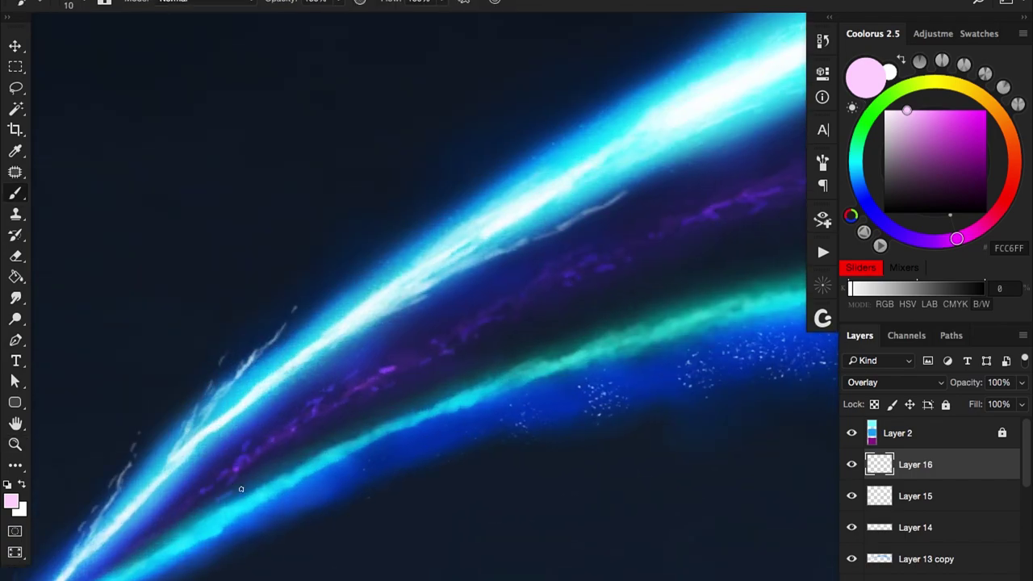
pyautogui.hscroll(3, 421, 403)
pyautogui.scroll(2, 421, 404)
pyautogui.scroll(-2, 406, 364)
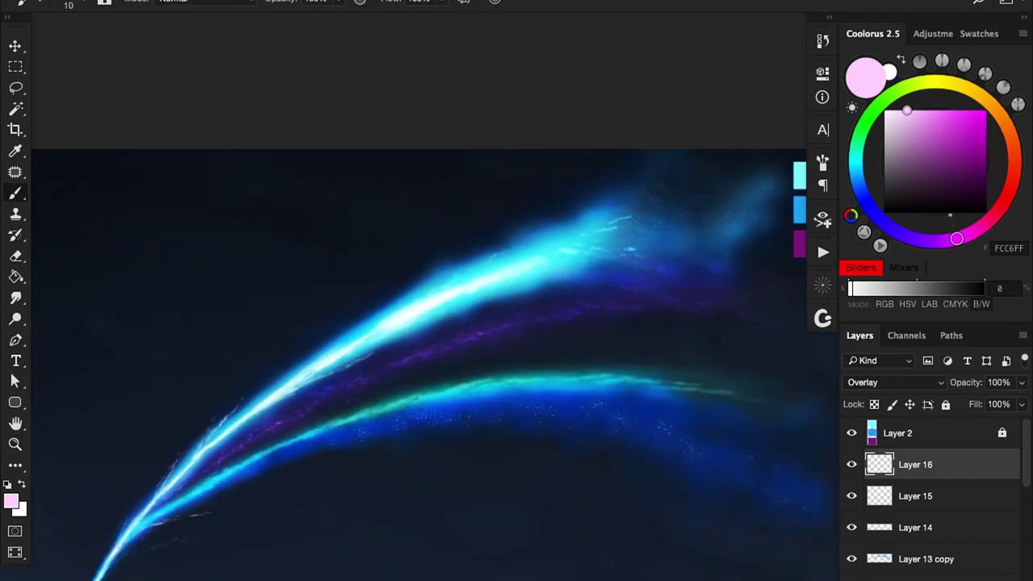
# Step: Continue the FCC6FF flecks toward the purple trail's outer end and fill in its middle with the 10 px brush
pyautogui.scroll(3, 318, 380)
pyautogui.scroll(2, 411, 358)
pyautogui.scroll(-2, 575, 378)
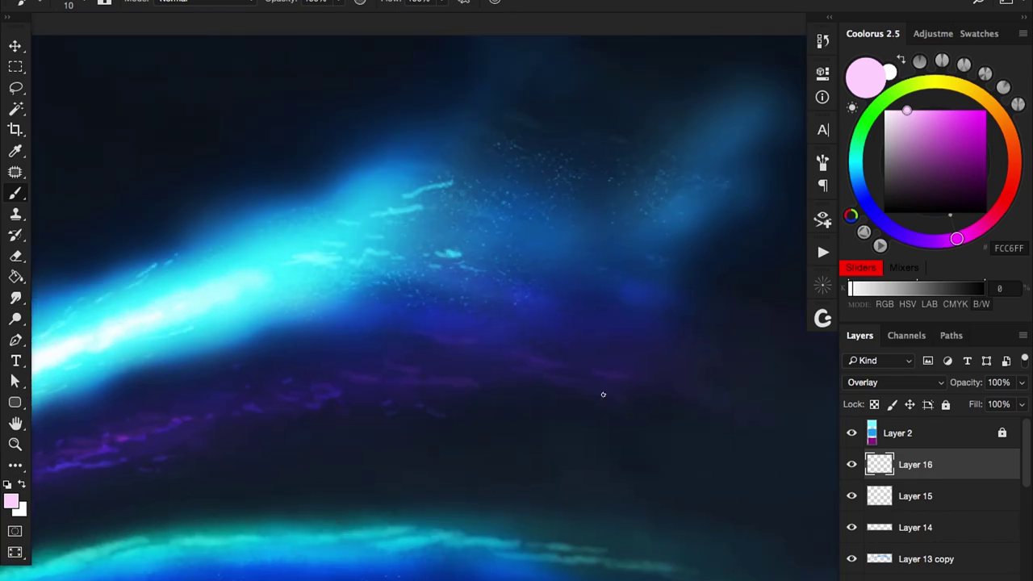
pyautogui.scroll(-4, 622, 396)
pyautogui.scroll(-3, 443, 313)
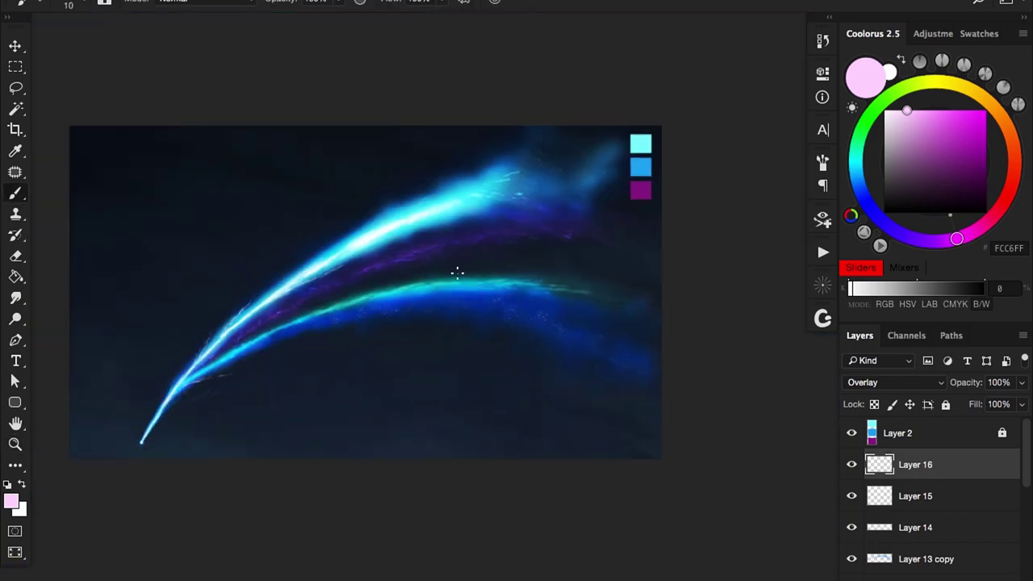
pyautogui.scroll(3, 461, 288)
pyautogui.scroll(-4, 273, 423)
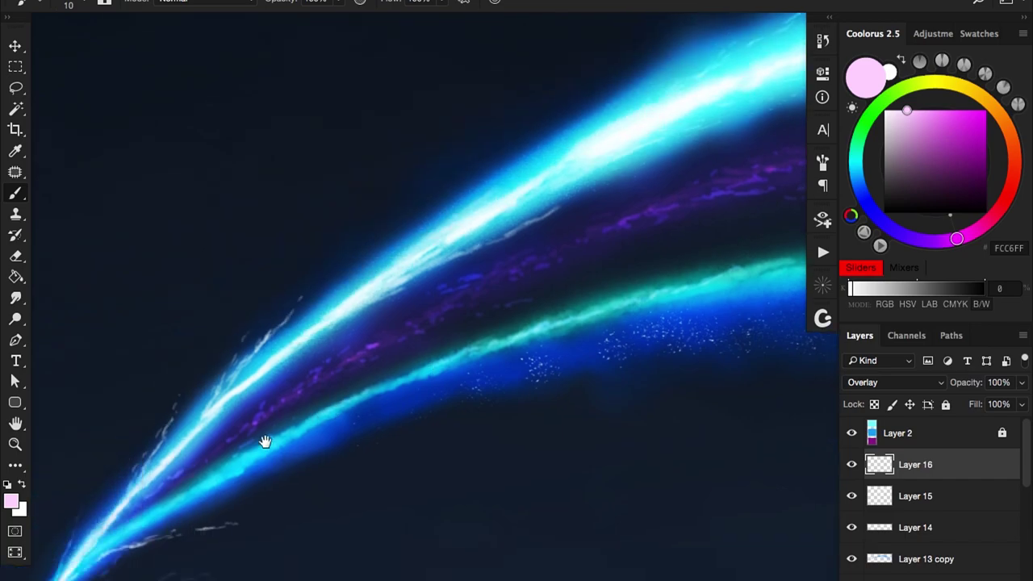
pyautogui.scroll(1, 660, 360)
pyautogui.scroll(-3, 511, 331)
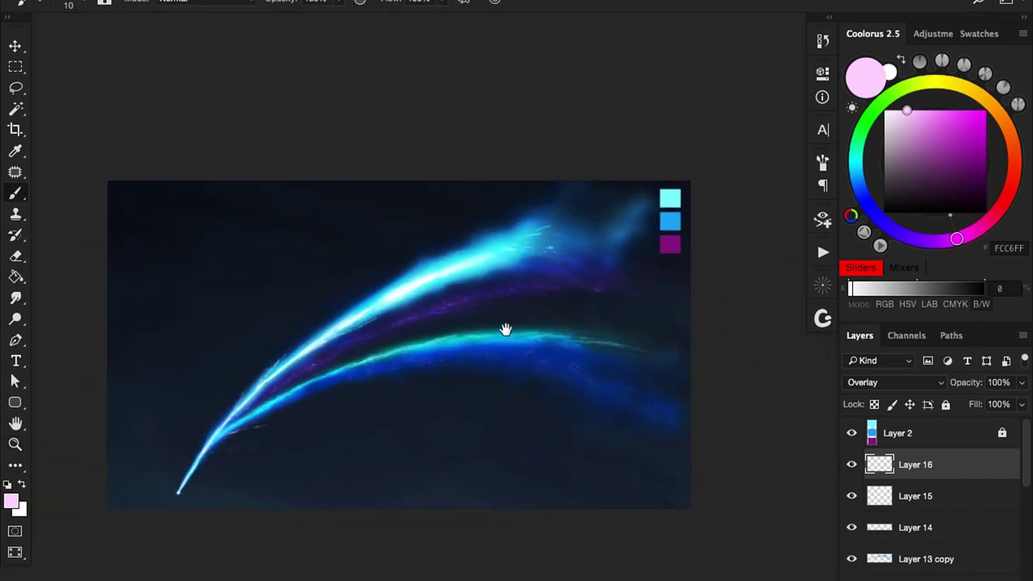
# Step: Add Layer 17 and draw a thin white 10 px stroke from the inner part of the green arc down across the dark sky
pyautogui.scroll(4, 285, 332)
pyautogui.hotkey('ctrl', 'alt', 'shift', 'n')
pyautogui.keyDown('alt'); pyautogui.click(478, 97); pyautogui.keyUp('alt')
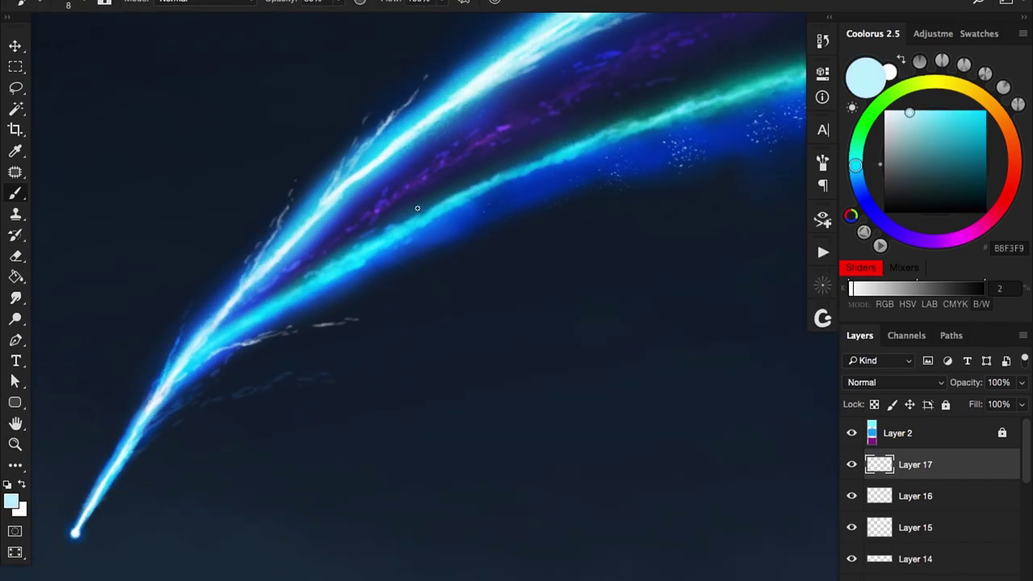
pyautogui.moveTo(416, 201); pyautogui.dragTo(399, 236)
pyautogui.rightClick(410, 234)
pyautogui.press('Escape')
pyautogui.press('x')
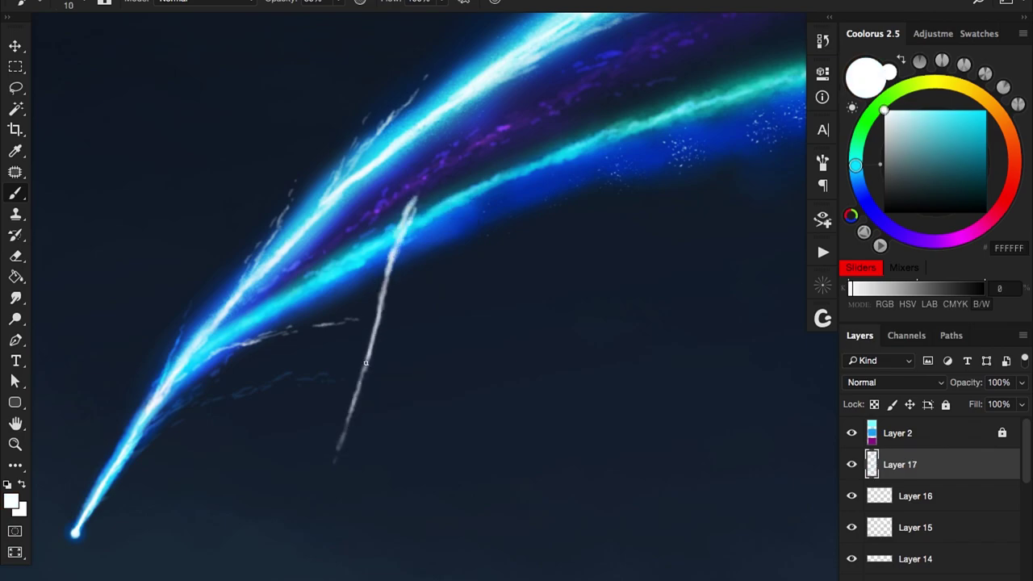
pyautogui.scroll(-3, 337, 459)
pyautogui.scroll(3, 392, 350)
pyautogui.scroll(-4, 427, 284)
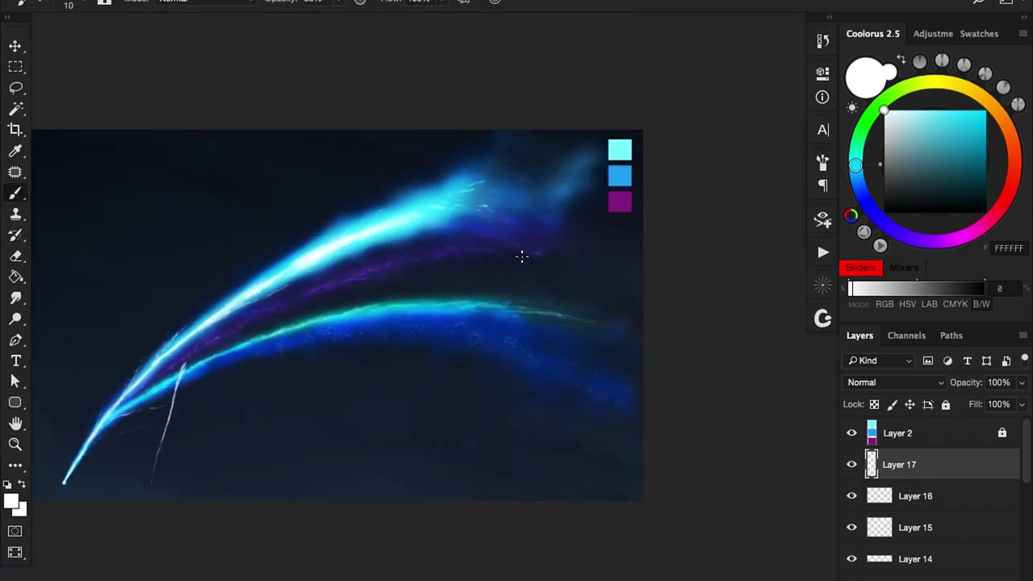
# Step: Add Layer 18 in Overlay mode and paint 39A2F5 along the thin white stroke, reducing the brush from 29 to 10 px
pyautogui.keyDown('alt'); pyautogui.click(618, 175); pyautogui.keyUp('alt')
pyautogui.scroll(4, 360, 295)
pyautogui.hotkey('ctrl', 'j')
pyautogui.click(894, 381)
pyautogui.click(863, 554)
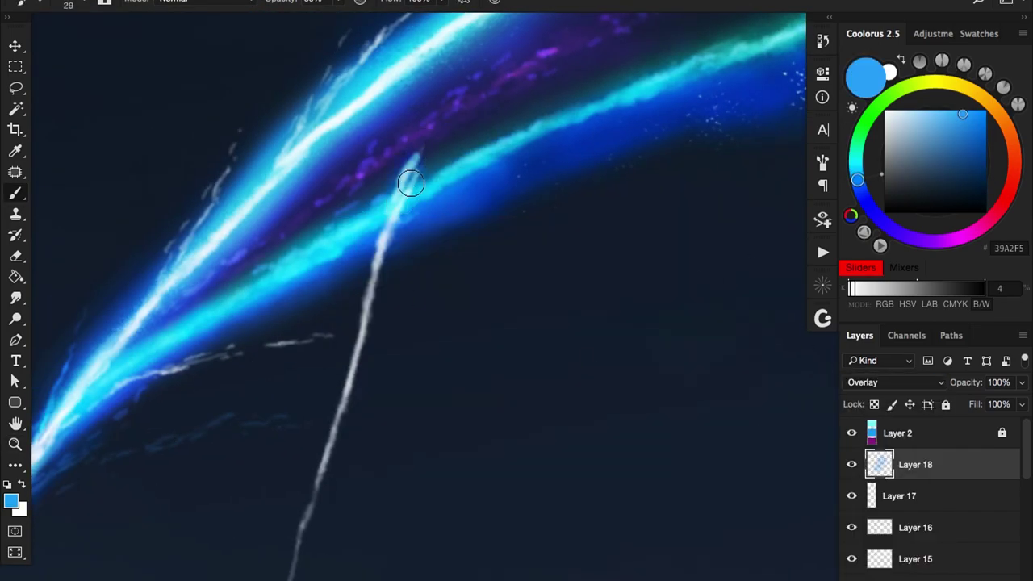
pyautogui.scroll(-3, 343, 399)
pyautogui.scroll(3, 250, 411)
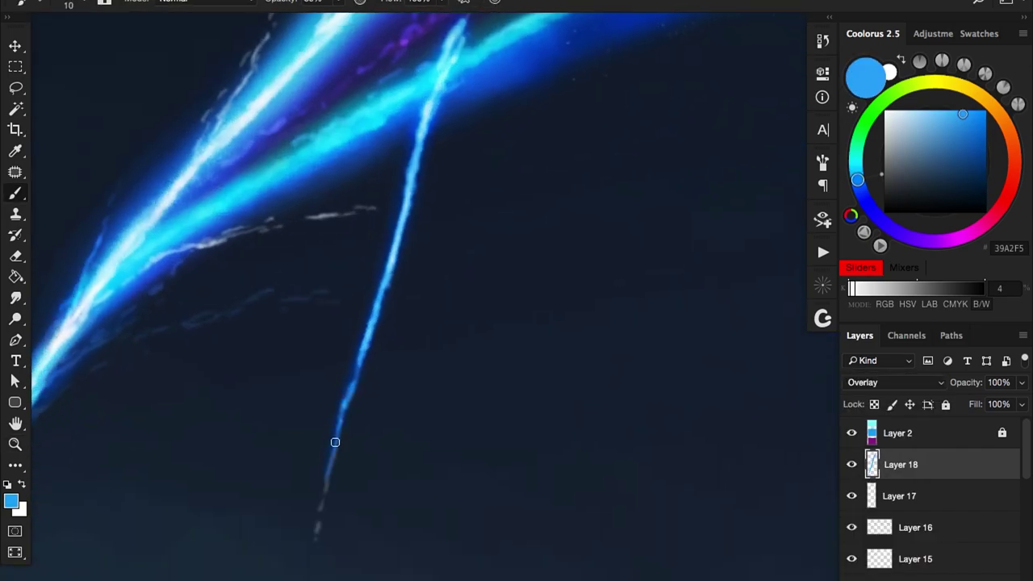
# Step: Paint a thin white core down the blue side streak on Layer 18 with a 4 px brush at 100% opacity
pyautogui.scroll(1, 339, 417)
pyautogui.keyDown('alt'); pyautogui.click(413, 198); pyautogui.keyUp('alt')
pyautogui.rightClick(410, 209)
pyautogui.press('Escape')
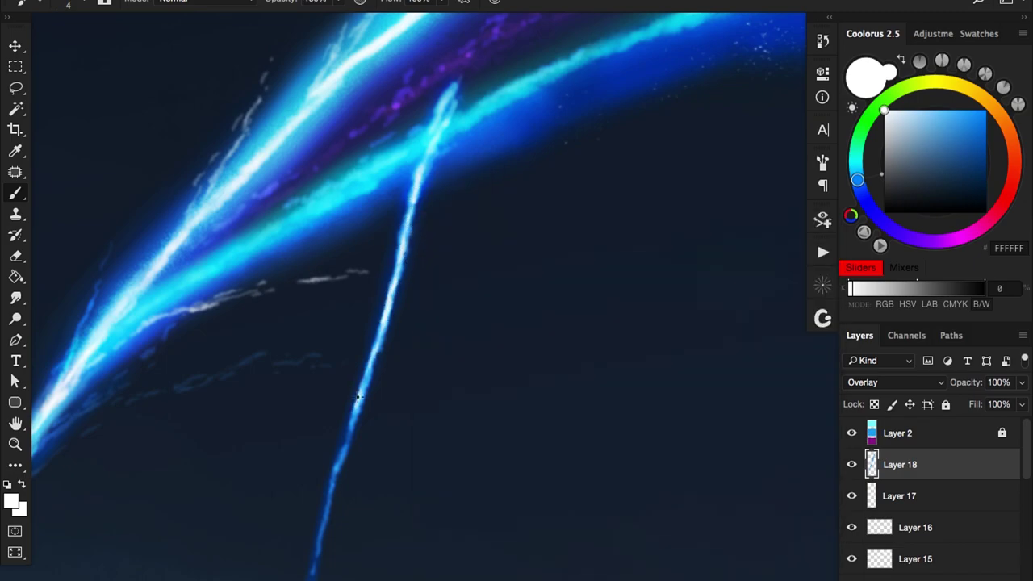
pyautogui.scroll(-3, 293, 330)
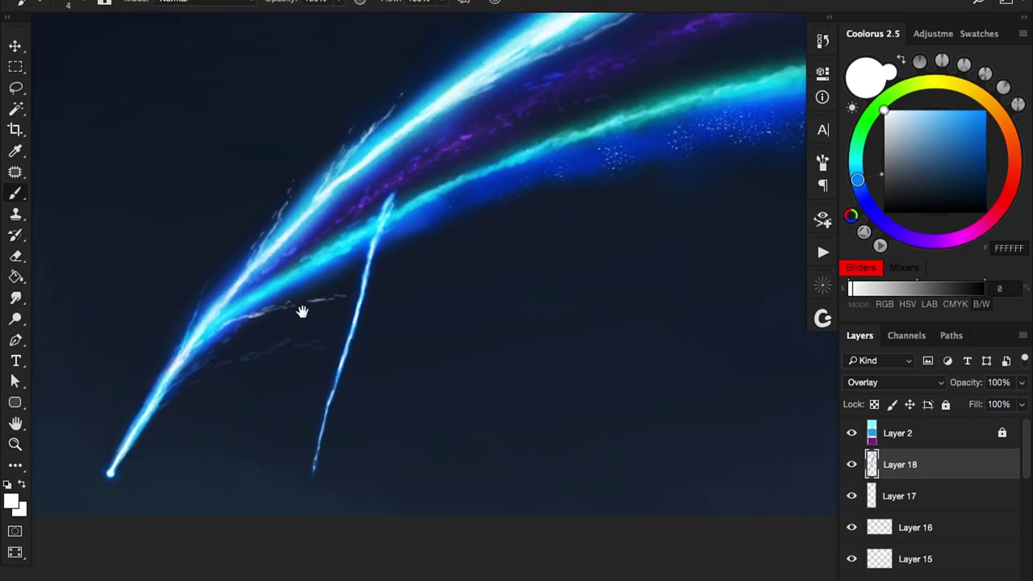
# Step: Add Layer 19 in Color Dodge mode and paint a soft EC8071 glow dot at the lower end of the thin streak
pyautogui.scroll(3, 355, 414)
pyautogui.hotkey('ctrl', 'shift', 'alt', 'n')
pyautogui.click(1012, 183)
pyautogui.click(947, 121)
pyautogui.click(937, 118)
pyautogui.rightClick(334, 239)
pyautogui.press('Escape')
pyautogui.hotkey('shift', 'alt', 's')
pyautogui.moveTo(334, 487); pyautogui.dragTo(339, 481)
pyautogui.rightClick(333, 475)
pyautogui.press('Escape')
pyautogui.click(895, 382)
pyautogui.click(880, 393)
# Step: Draw two thin EC8071 spikes fanning upward from either side of the glow dot with a 3 px brush
pyautogui.scroll(3, 364, 399)
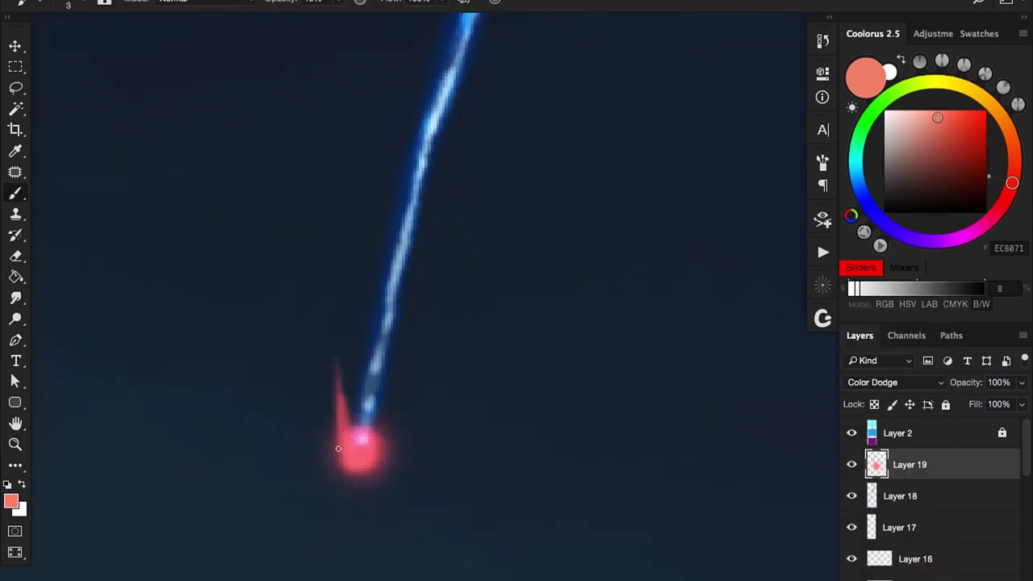
pyautogui.moveTo(367, 442); pyautogui.dragTo(437, 392)
pyautogui.moveTo(320, 369); pyautogui.dragTo(357, 427)
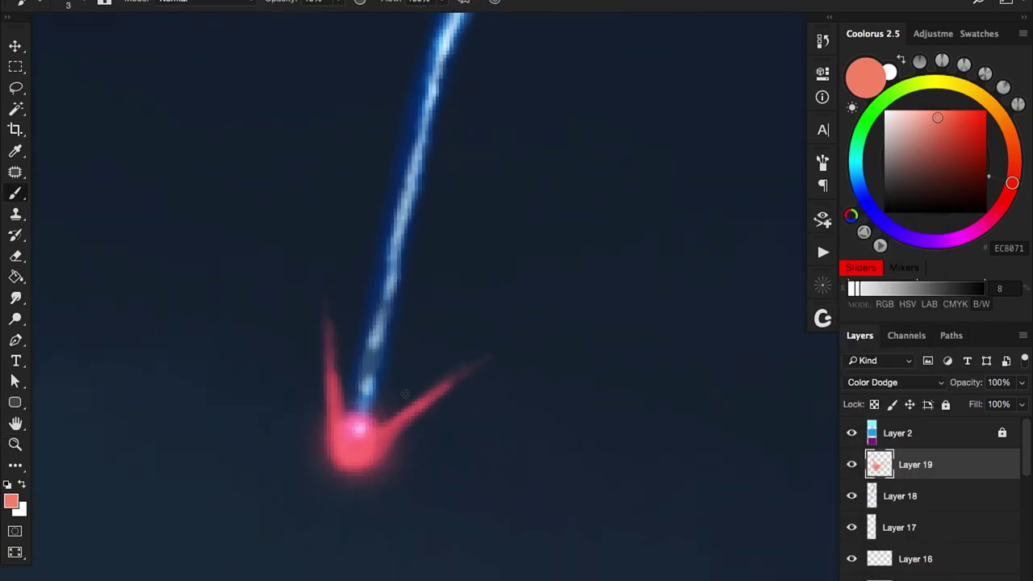
# Step: Set the brush to Overlay mode and paint a yellow core inside the red glow in ECD471 and ECC571
pyautogui.click(238, 4)
pyautogui.click(255, 243)
pyautogui.click(358, 438)
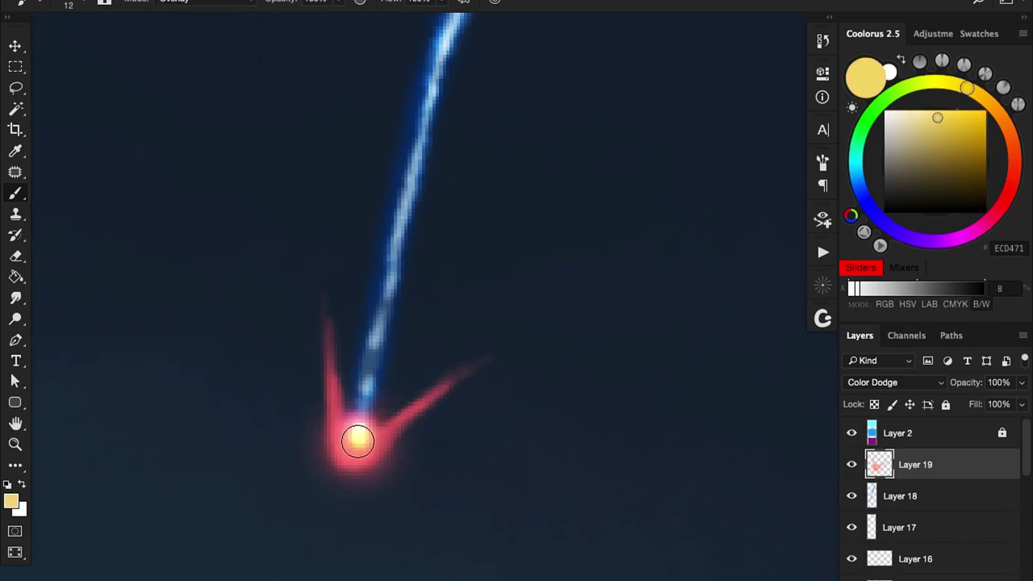
pyautogui.keyDown('alt'); pyautogui.click(355, 345); pyautogui.keyUp('alt')
pyautogui.scroll(-3, 267, 461)
pyautogui.scroll(3, 384, 408)
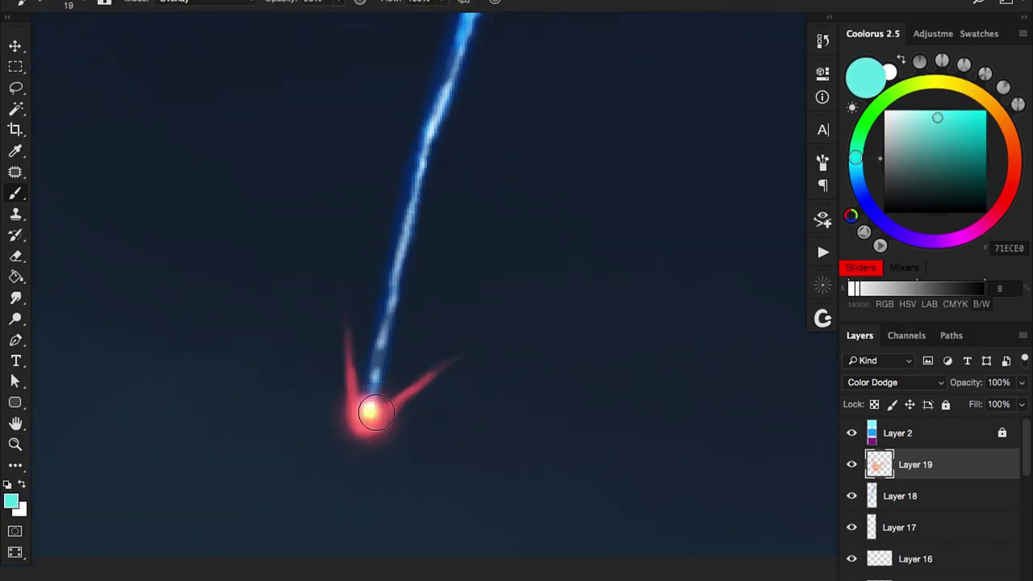
pyautogui.keyDown('alt'); pyautogui.click(369, 413); pyautogui.keyUp('alt')
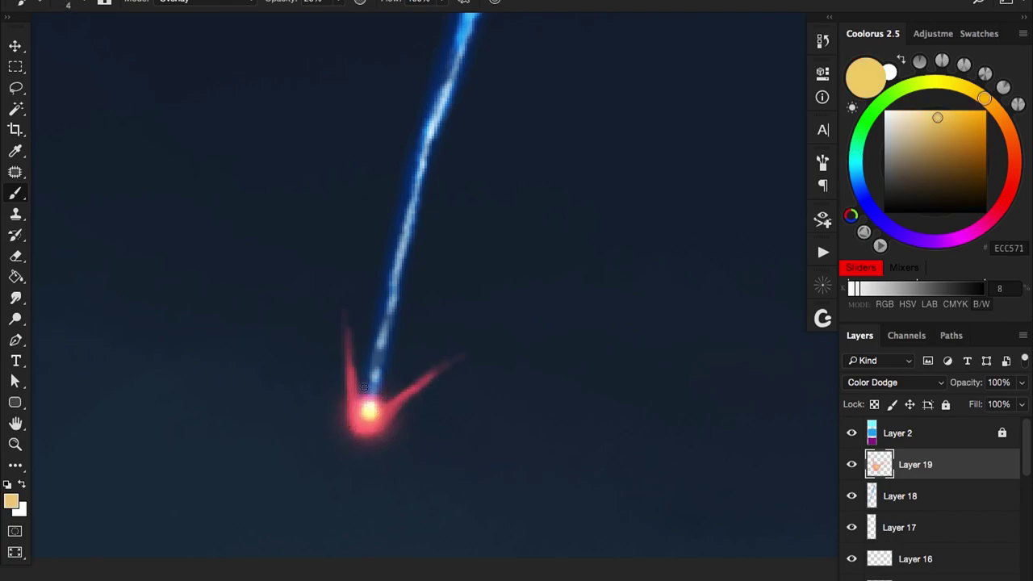
pyautogui.scroll(-3, 376, 422)
pyautogui.scroll(4, 357, 404)
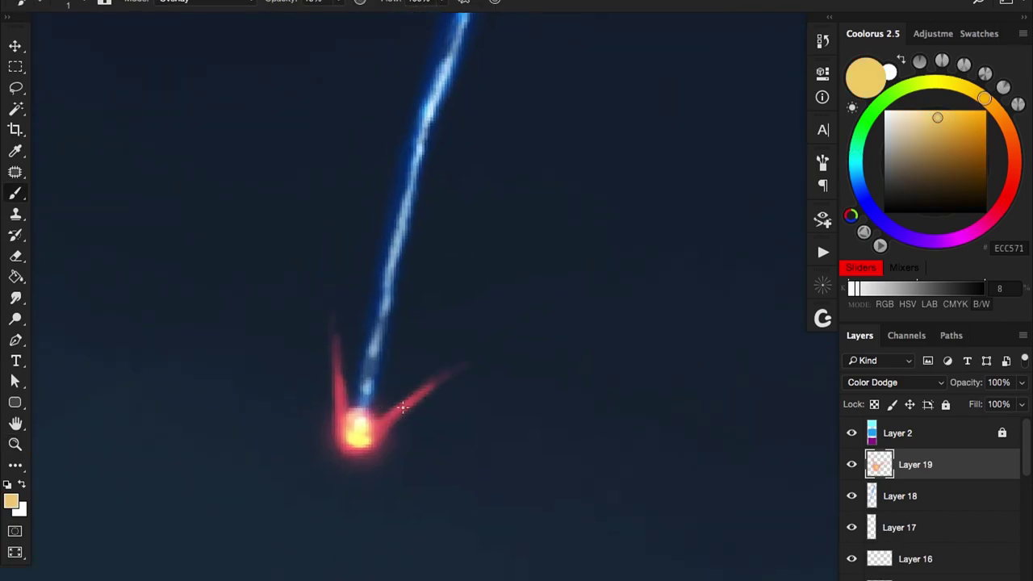
# Step: Thin both red spikes with the eraser and line them with fine ECC571 highlights
pyautogui.press('e')
pyautogui.moveTo(431, 385); pyautogui.dragTo(414, 399)
pyautogui.moveTo(464, 359); pyautogui.dragTo(473, 353)
pyautogui.press('b')
pyautogui.moveTo(343, 383); pyautogui.dragTo(331, 311)
pyautogui.press('e')
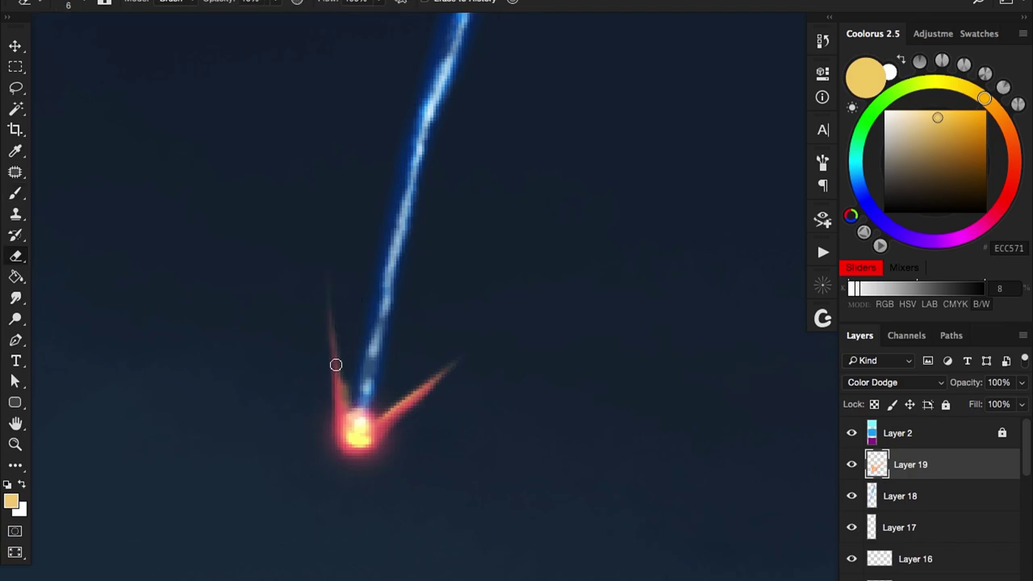
# Step: Widen the red glow around the yellow core on Layer 19 in EC7178 and F0535B, returning the brush to Normal mode
pyautogui.scroll(-2, 447, 309)
pyautogui.scroll(2, 447, 309)
pyautogui.press('b')
pyautogui.click(1003, 204)
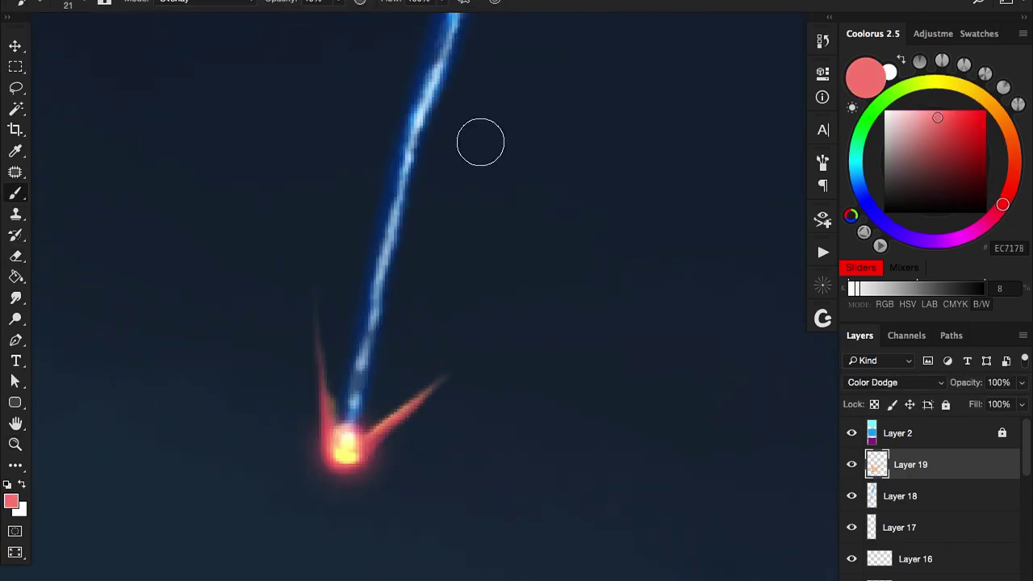
pyautogui.press('[')
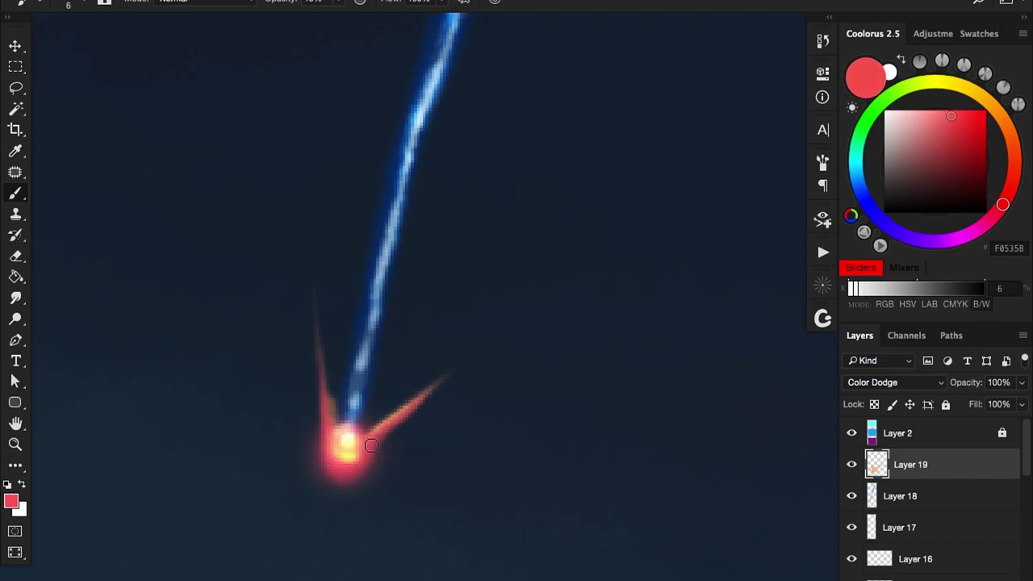
pyautogui.scroll(-2, 369, 454)
pyautogui.scroll(2, 438, 300)
# Step: Create a Color Dodge copy of Layer 19 and strengthen the two spikes with F0535B strokes
pyautogui.hotkey('ctrl', 'j')
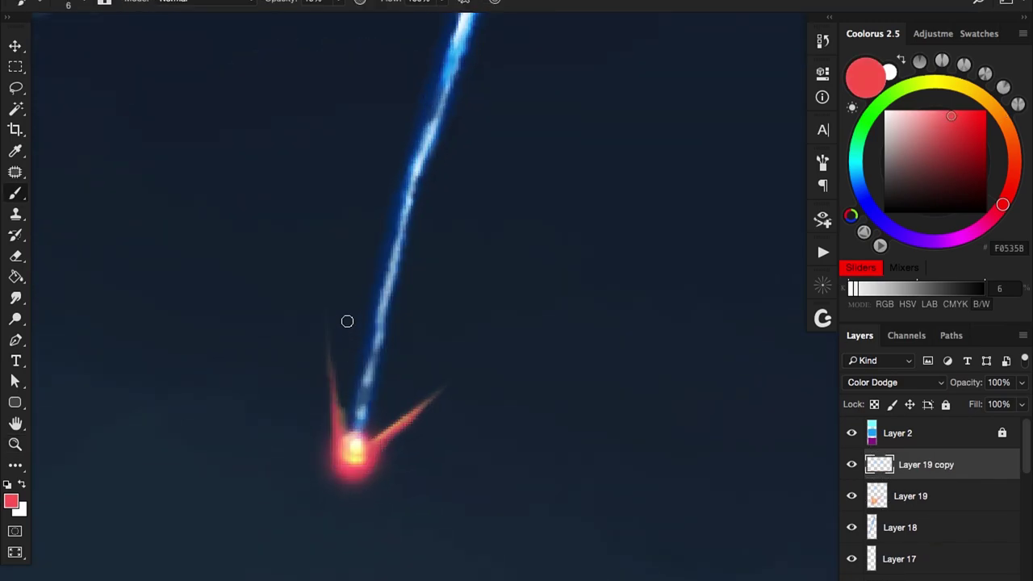
pyautogui.scroll(-2, 261, 401)
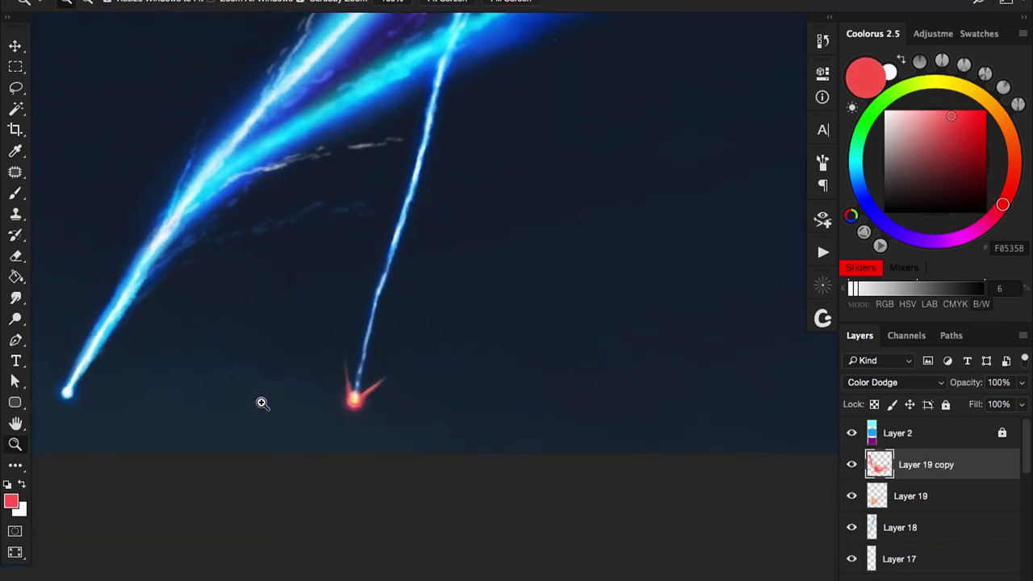
pyautogui.scroll(2, 318, 318)
pyautogui.moveTo(339, 456); pyautogui.dragTo(314, 291)
pyautogui.press('e')
pyautogui.press('b')
pyautogui.moveTo(484, 380); pyautogui.dragTo(428, 457)
# Step: Tint both edges of the thin blue streak with faint F0535B strokes using a 3 px brush
pyautogui.scroll(-3, 385, 337)
pyautogui.scroll(3, 372, 319)
pyautogui.moveTo(372, 319); pyautogui.dragTo(388, 266)
pyautogui.moveTo(356, 379); pyautogui.dragTo(423, 133)
pyautogui.moveTo(404, 323); pyautogui.dragTo(420, 266)
pyautogui.moveTo(371, 267)
pyautogui.mouseDown()
pyautogui.moveTo(448, 113)
pyautogui.moveTo(375, 276)
pyautogui.moveTo(346, 309)
pyautogui.mouseUp()
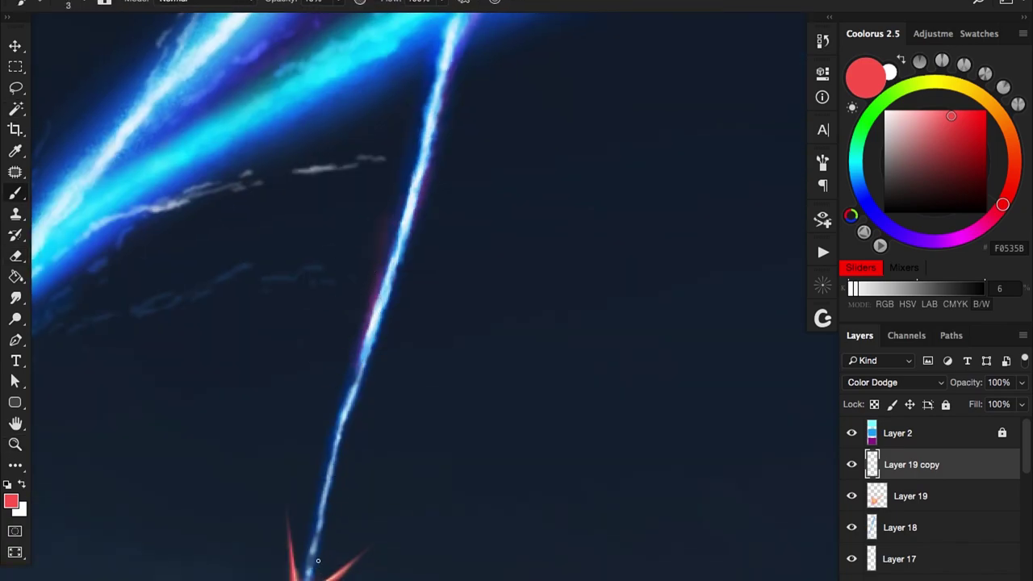
# Step: Scatter small sparks around the streak's lower end, using F0535B dots at 9 px with F0CA53 centres at 3 px
pyautogui.scroll(3, 389, 457)
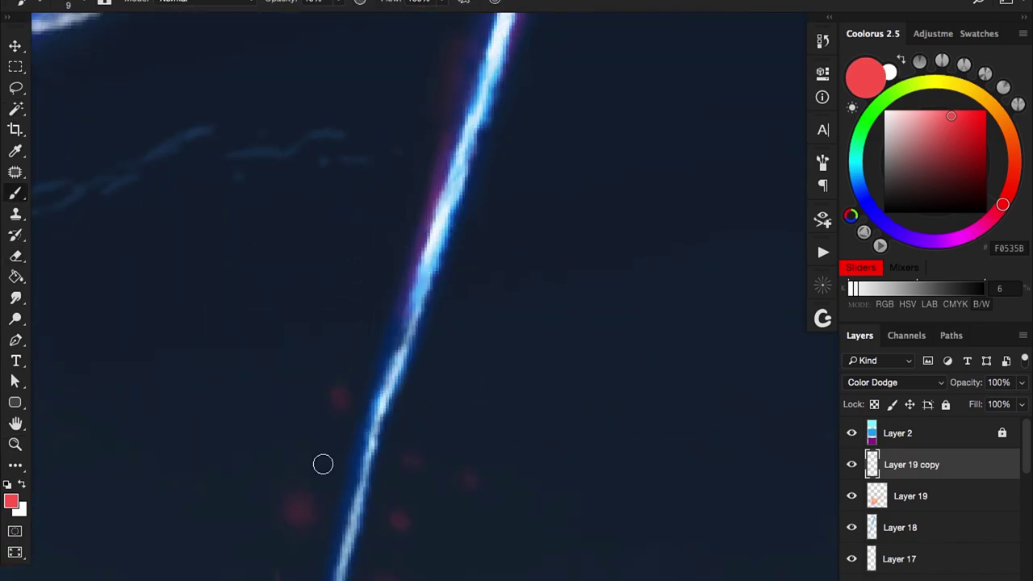
pyautogui.scroll(-2, 328, 459)
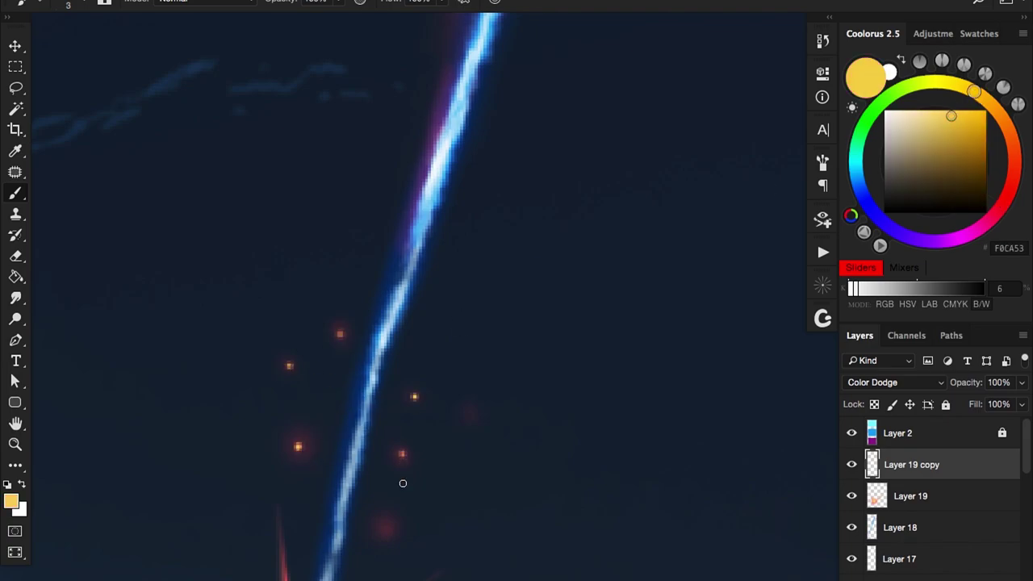
pyautogui.scroll(-4, 403, 464)
pyautogui.scroll(2, 261, 374)
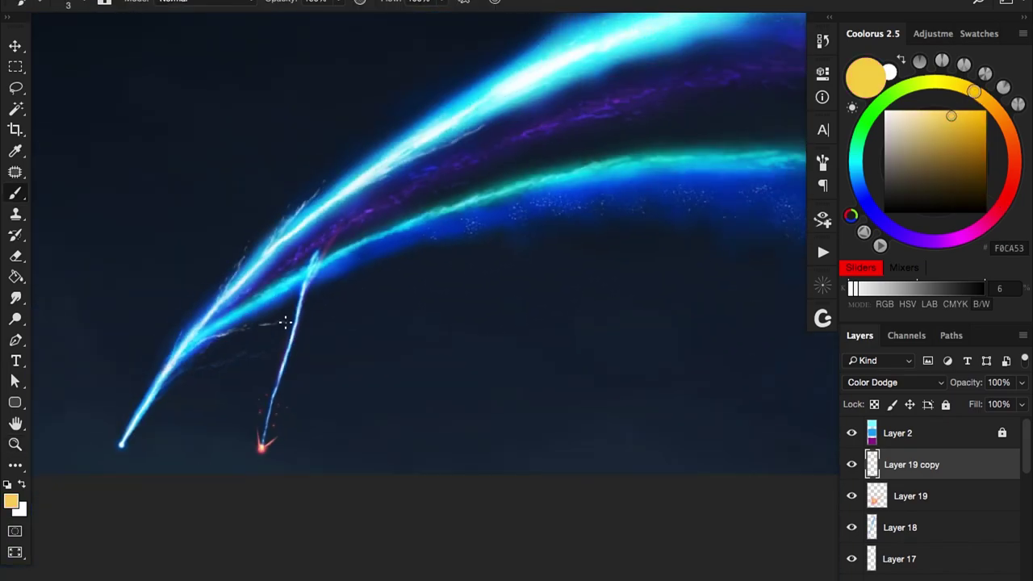
pyautogui.scroll(2, 283, 322)
pyautogui.rightClick(300, 355)
pyautogui.press('Escape')
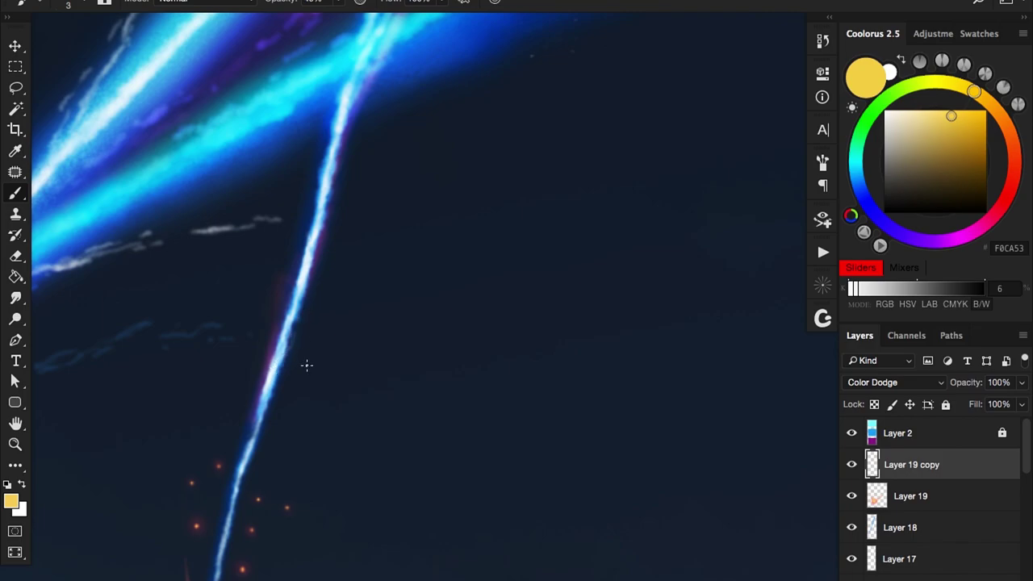
# Step: Group Layer 13 and Layer 13 copy together
pyautogui.scroll(-4, 304, 360)
pyautogui.scroll(-3, 858, 529)
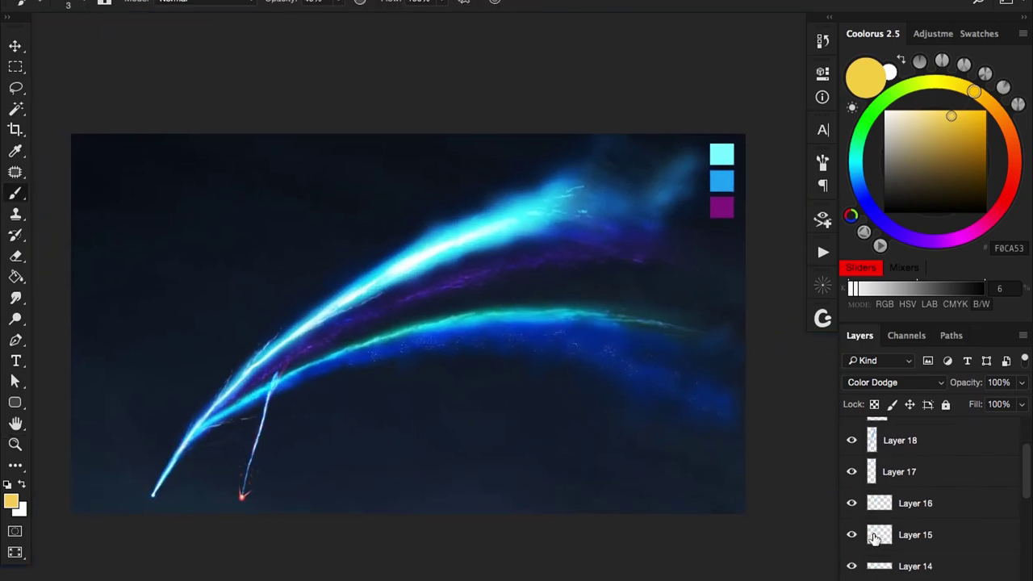
pyautogui.click(928, 519)
pyautogui.keyDown('shift'); pyautogui.click(957, 548); pyautogui.keyUp('shift')
pyautogui.hotkey('ctrl', 'g')
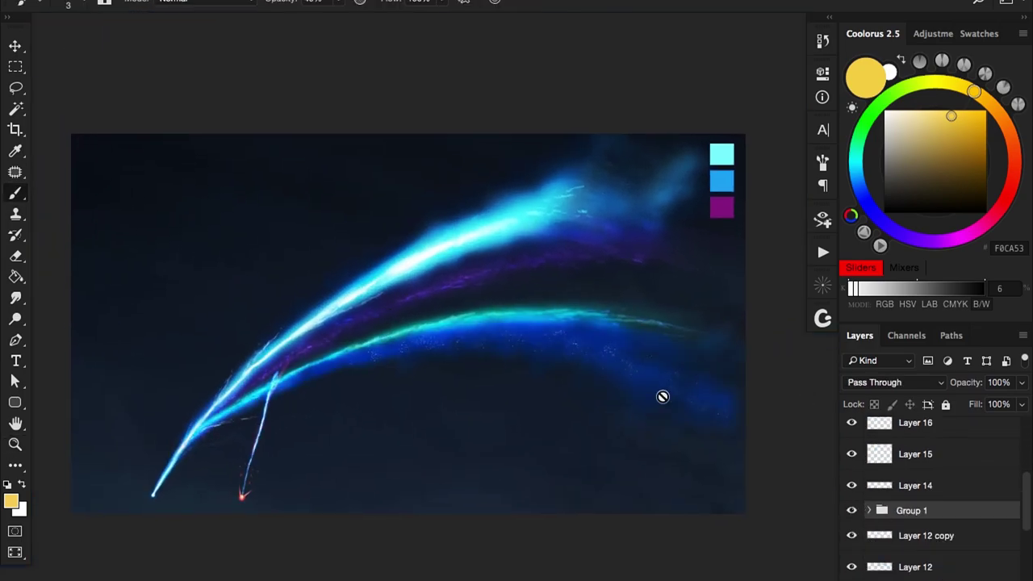
# Step: Try to replace Group 1 with a merged copy on Layer 20 using a different blend mode
pyautogui.hotkey('ctrl', 'j')
pyautogui.click(851, 527)
pyautogui.hotkey('ctrl', 'shift', 'alt', 'n')
pyautogui.click(894, 382)
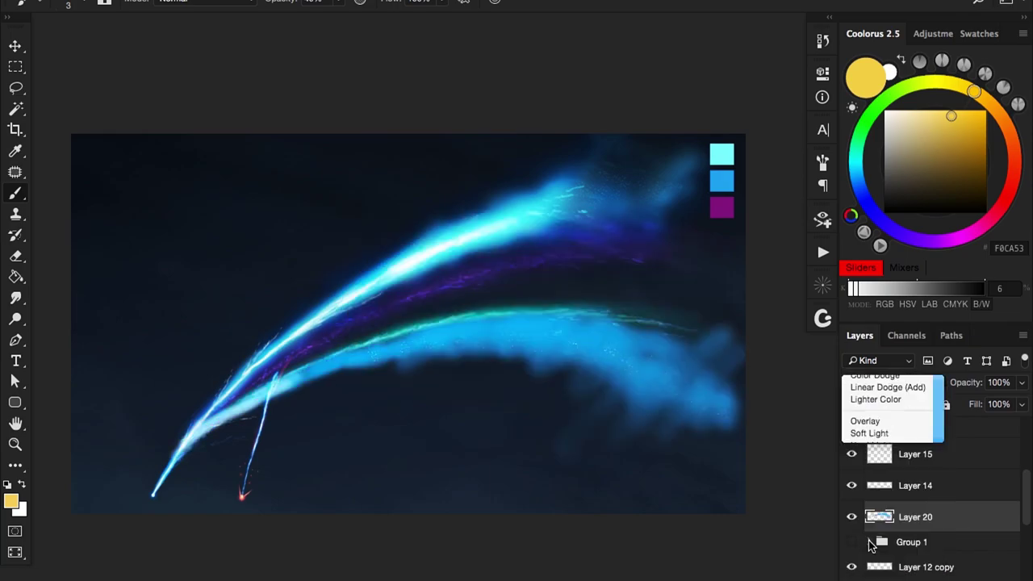
pyautogui.click(876, 371)
pyautogui.hotkey('ctrl', 'alt', 'z')
pyautogui.hotkey('ctrl', 'alt', 'z')
pyautogui.hotkey('ctrl', 'alt', 'z')
pyautogui.hotkey('ctrl', 'alt', 'z')
# Step: Select all comet layers, move the artwork slightly to the left, and group the layers above the sky group
pyautogui.click(868, 511)
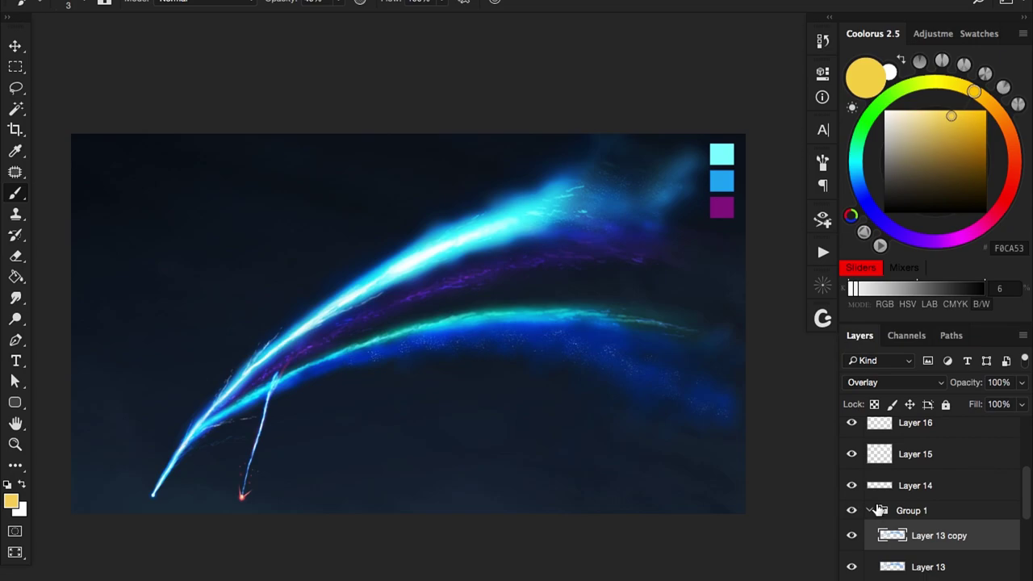
pyautogui.hotkey('ctrl', 'alt', 'z')
pyautogui.hotkey('ctrl', 'alt', 'z')
pyautogui.hotkey('ctrl', 'alt', 'z')
pyautogui.hotkey('ctrl', 'alt', 'z')
pyautogui.hotkey('ctrl', 'alt', 'z')
pyautogui.hotkey('ctrl', 'alt', 'z')
pyautogui.hotkey('ctrl', 'alt', 'z')
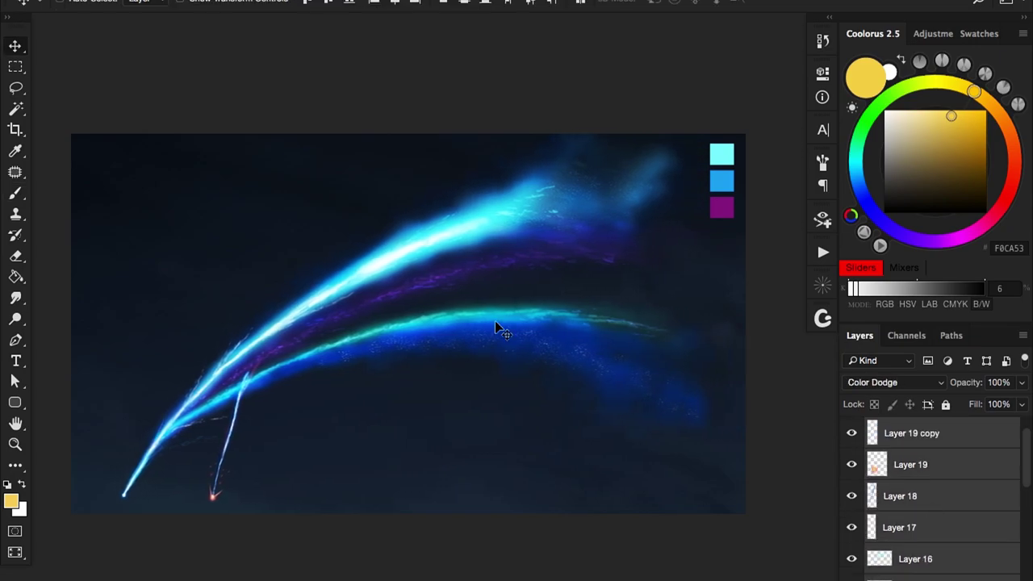
pyautogui.hotkey('ctrl', 'alt', 'z')
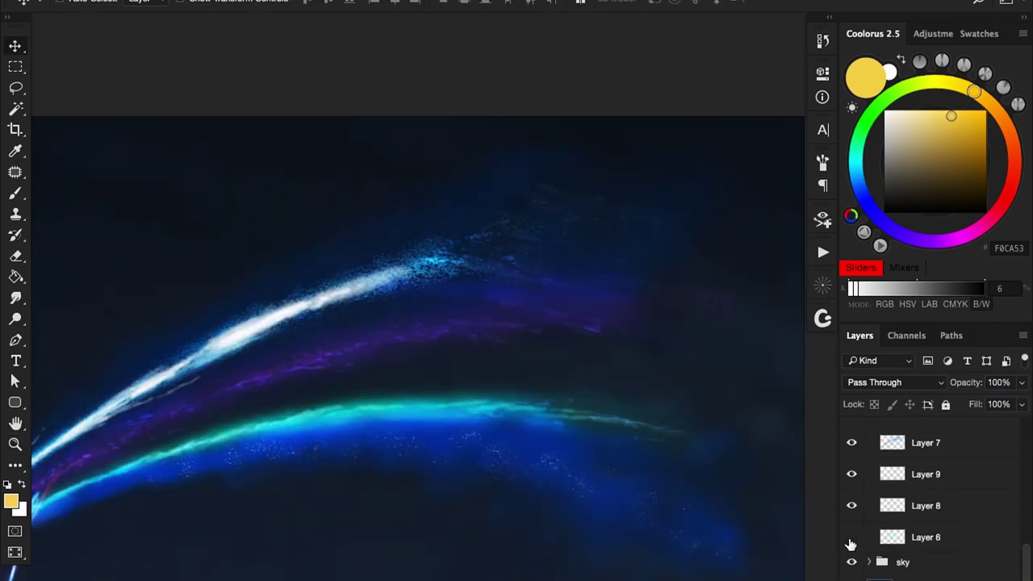
# Step: Set Layer 7 to Overlay and trim the haze around the comet's upper tail on Layers 7 and 6 with a 277 px eraser
pyautogui.hotkey('alt', ']')
pyautogui.hotkey('alt', ']')
pyautogui.hotkey('shift', '+')
pyautogui.hotkey('shift', '+')
pyautogui.hotkey('shift', '+')
pyautogui.hotkey('shift', '+')
pyautogui.hotkey('shift', '+')
pyautogui.hotkey('shift', '+')
pyautogui.hotkey('shift', '+')
pyautogui.hotkey('shift', '+')
pyautogui.hotkey('shift', '+')
pyautogui.hotkey('shift', '+')
pyautogui.hotkey('shift', '+')
pyautogui.hotkey('shift', '+')
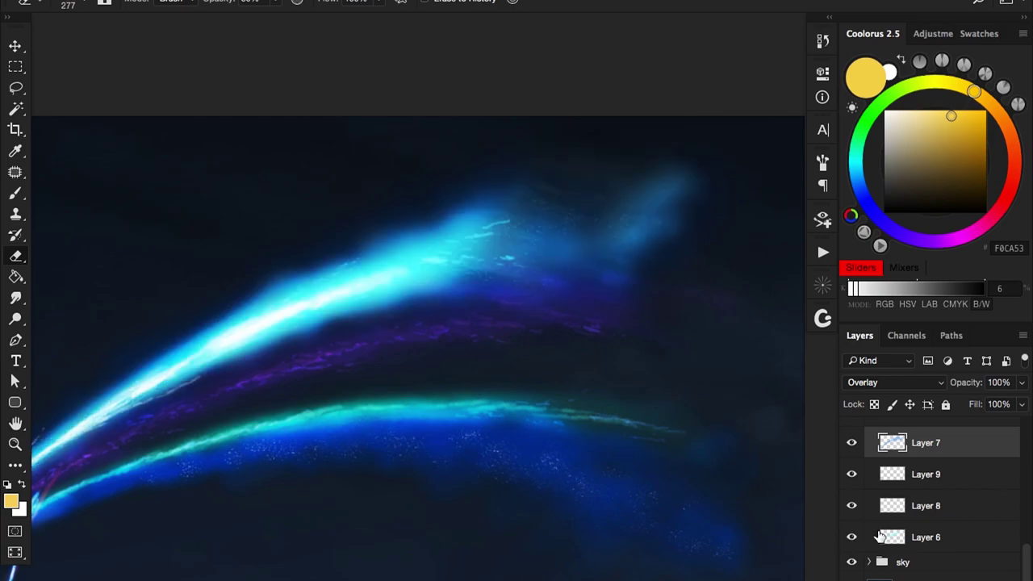
pyautogui.click(926, 537)
pyautogui.hotkey('ctrl', '0')
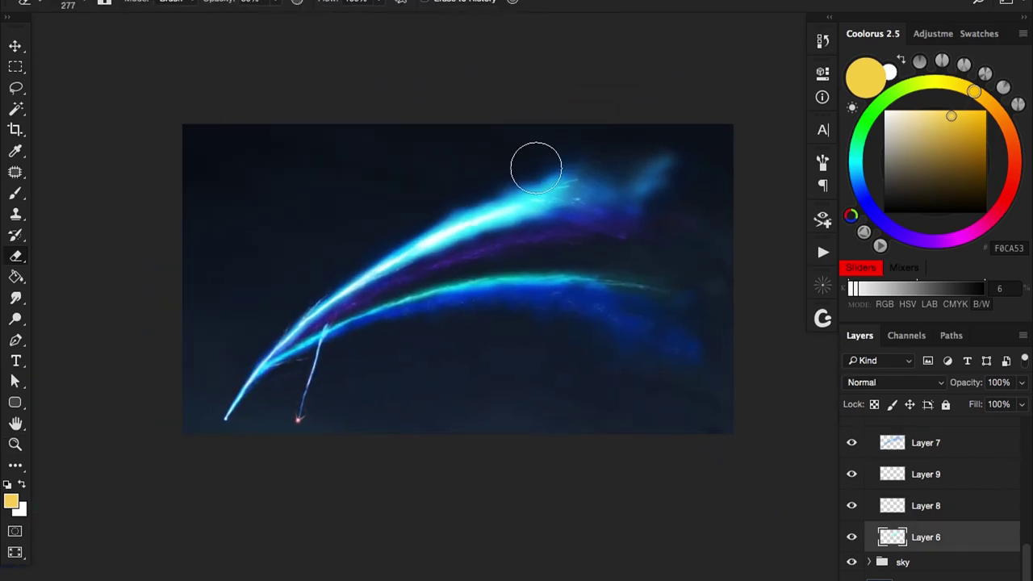
# Step: Add Layer 20 in the sky group and paint 2A3F58 haze along the lower sky, softening it with a 277 px eraser
pyautogui.click(968, 492)
pyautogui.press('b')
pyautogui.keyDown('alt'); pyautogui.click(625, 351); pyautogui.keyUp('alt')
pyautogui.keyDown('alt'); pyautogui.click(626, 351); pyautogui.keyUp('alt')
pyautogui.rightClick(761, 449)
pyautogui.press('Escape')
pyautogui.press('e')
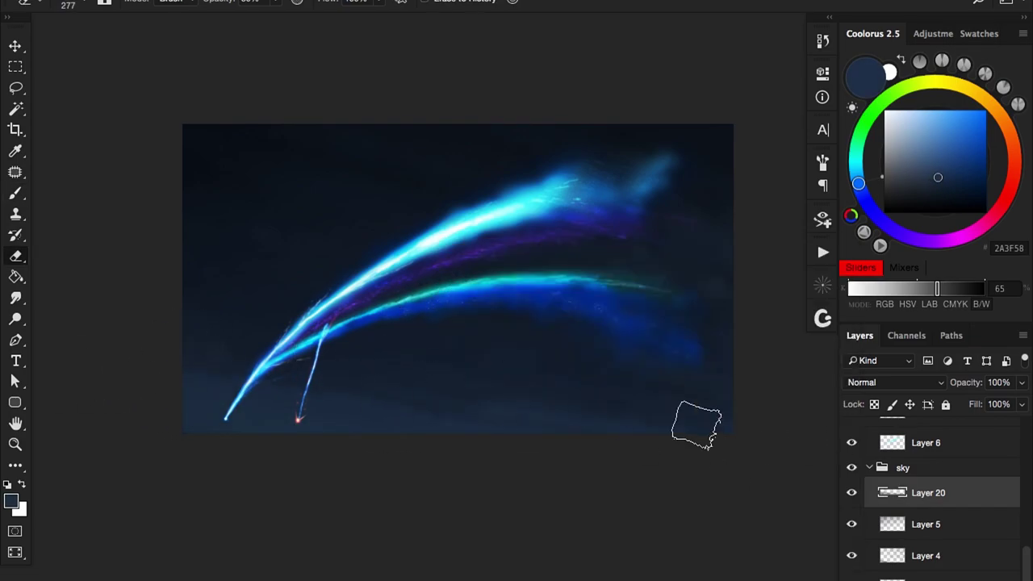
pyautogui.scroll(1, 584, 351)
pyautogui.press('b')
pyautogui.scroll(5, 947, 473)
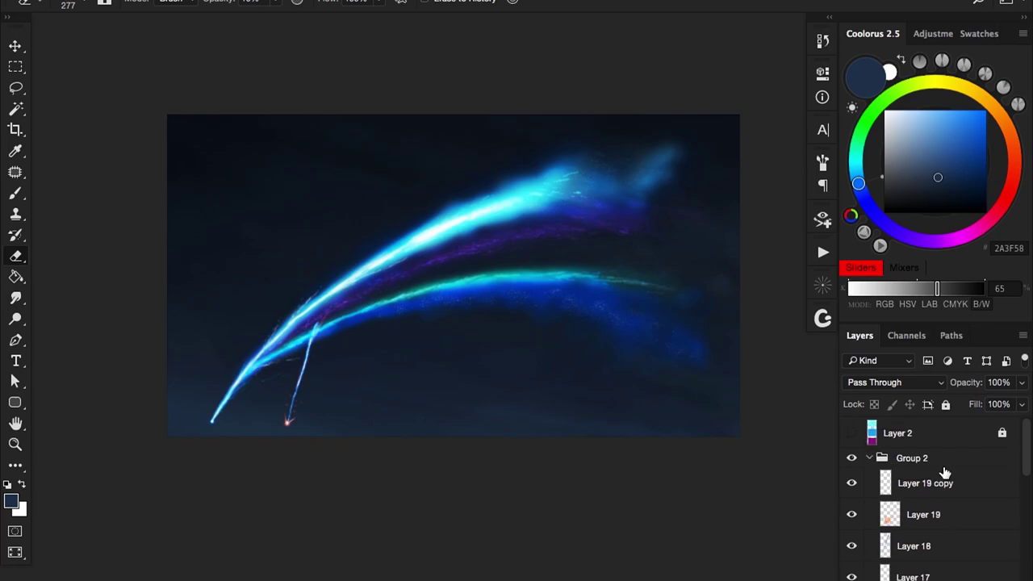
# Step: Add Layer 21 above Group 2, paint with sampled cyan 5EEEF6 and smudge it into short spikes along the comet's upper edge
pyautogui.click(1008, 459)
pyautogui.hotkey('ctrl', 'shift', 'alt', 'n')
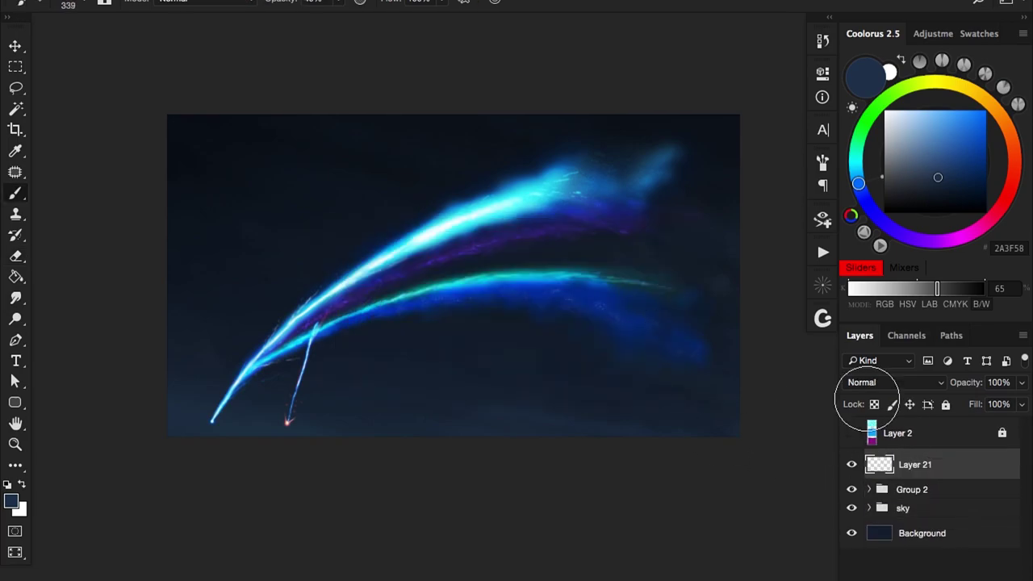
pyautogui.scroll(5, 519, 208)
pyautogui.keyDown('alt'); pyautogui.click(564, 214); pyautogui.keyUp('alt')
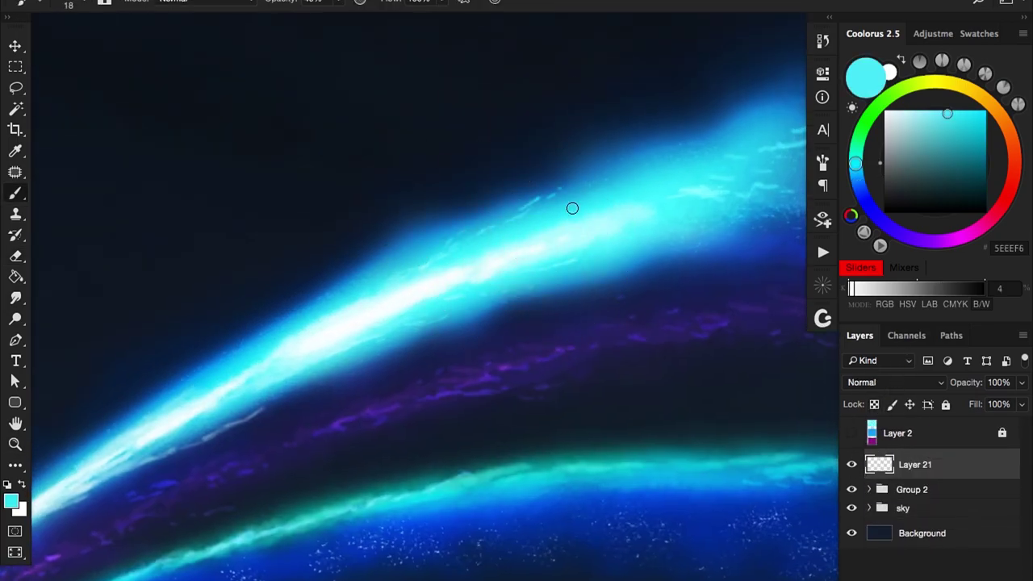
pyautogui.press('r')
pyautogui.moveTo(206, 379); pyautogui.dragTo(226, 323)
pyautogui.moveTo(214, 359); pyautogui.dragTo(234, 294)
pyautogui.moveTo(267, 339); pyautogui.dragTo(286, 303)
pyautogui.moveTo(316, 230)
pyautogui.mouseDown()
pyautogui.moveTo(323, 320)
pyautogui.moveTo(284, 264)
pyautogui.moveTo(339, 266)
pyautogui.mouseUp()
# Step: Enlarge the Smudge brush and pull more cyan spikes outward farther along the comet's upper edge
pyautogui.press(']')
pyautogui.press(']')
pyautogui.press(']')
pyautogui.press(']')
pyautogui.press(']')
pyautogui.press(']')
pyautogui.press(']')
pyautogui.press(']')
pyautogui.moveTo(318, 230)
pyautogui.mouseDown()
pyautogui.moveTo(251, 343)
pyautogui.moveTo(330, 258)
pyautogui.moveTo(429, 210)
pyautogui.moveTo(411, 189)
pyautogui.moveTo(416, 178)
pyautogui.mouseUp()
pyautogui.press('z')
pyautogui.hotkey('ctrl', '0')
pyautogui.press('r')
pyautogui.moveTo(438, 80)
pyautogui.mouseDown()
pyautogui.moveTo(477, 80)
pyautogui.moveTo(464, 81)
pyautogui.mouseUp()
# Step: Paint a short 245DBB stroke across the comet's bright body and smudge it into upward and downward streaks, reducing the brush from 57 to 26 px
pyautogui.press('b')
pyautogui.moveTo(470, 213)
pyautogui.mouseDown()
pyautogui.moveTo(556, 195)
pyautogui.moveTo(487, 207)
pyautogui.mouseUp()
pyautogui.click(16, 298)
pyautogui.moveTo(489, 204)
pyautogui.mouseDown()
pyautogui.moveTo(494, 145)
pyautogui.moveTo(501, 158)
pyautogui.mouseUp()
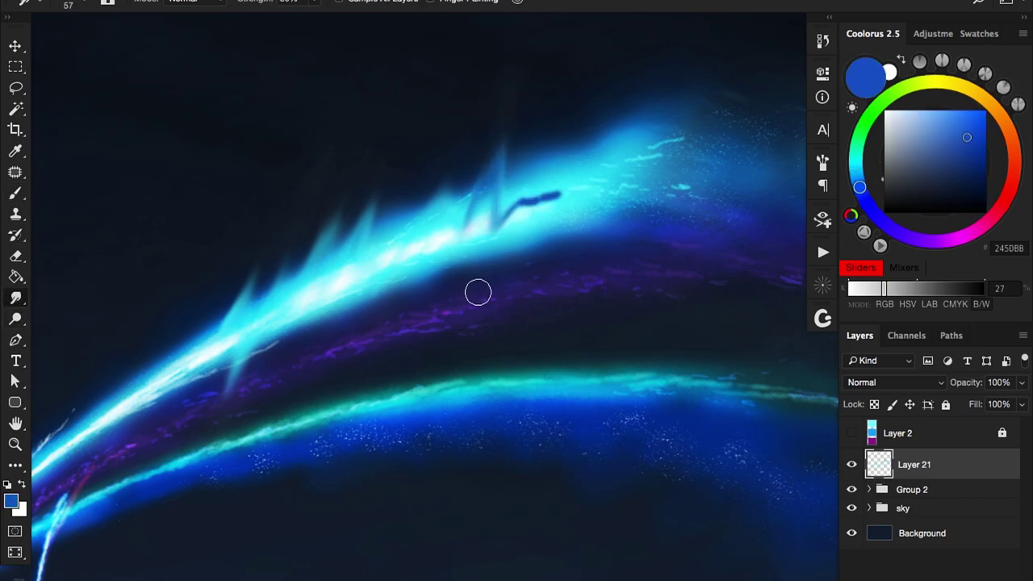
pyautogui.moveTo(553, 195); pyautogui.dragTo(542, 121)
pyautogui.moveTo(490, 266)
pyautogui.mouseDown()
pyautogui.moveTo(522, 169)
pyautogui.moveTo(516, 136)
pyautogui.mouseUp()
pyautogui.moveTo(476, 274); pyautogui.dragTo(485, 166)
pyautogui.moveTo(549, 198)
pyautogui.mouseDown()
pyautogui.moveTo(521, 150)
pyautogui.moveTo(539, 85)
pyautogui.mouseUp()
pyautogui.moveTo(500, 242); pyautogui.dragTo(473, 189)
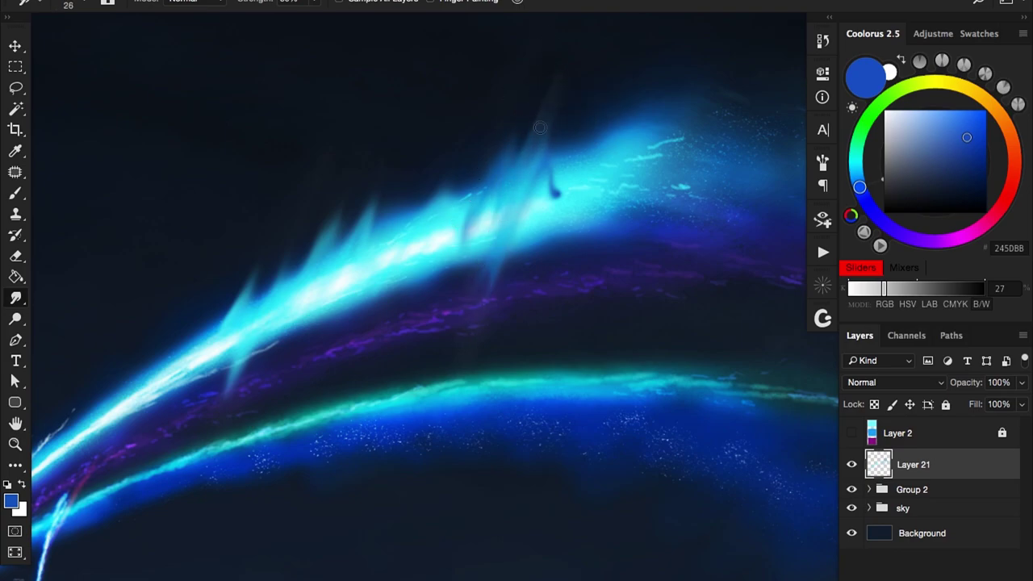
pyautogui.scroll(-1, 517, 186)
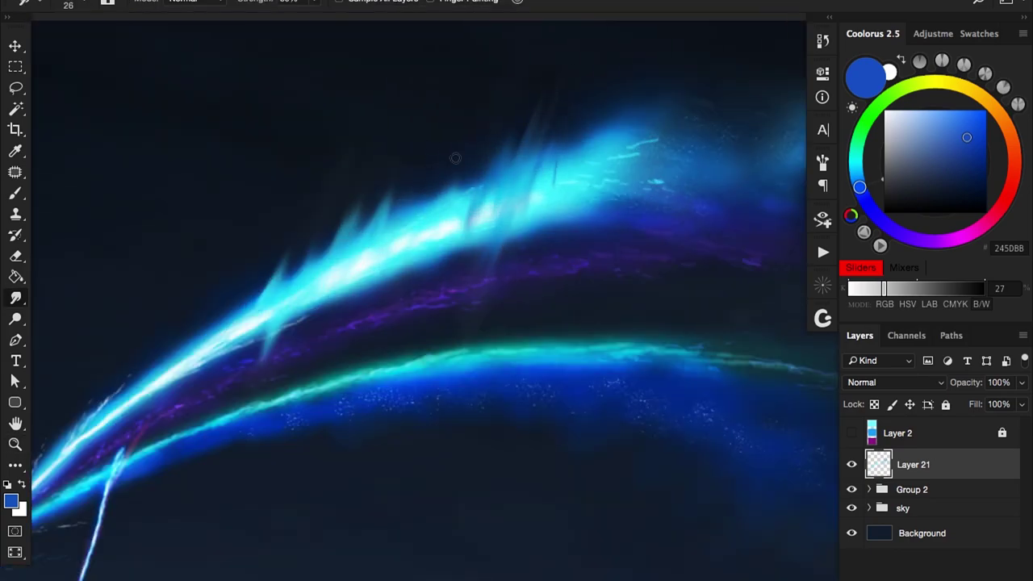
# Step: Smudge more cyan spikes along the comet's upper edge, pulling one tall streak upward with a 16 px brush
pyautogui.moveTo(270, 291); pyautogui.dragTo(316, 270)
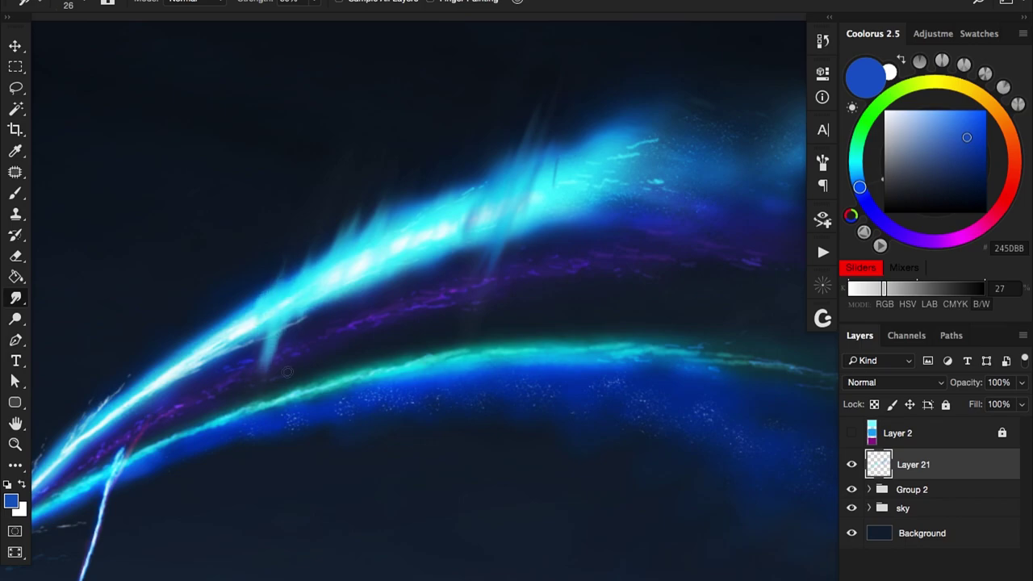
pyautogui.scroll(-5, 272, 344)
pyautogui.scroll(5, 519, 166)
pyautogui.scroll(2, 440, 71)
pyautogui.press(']')
pyautogui.press(']')
pyautogui.press(']')
pyautogui.moveTo(381, 242); pyautogui.dragTo(420, 65)
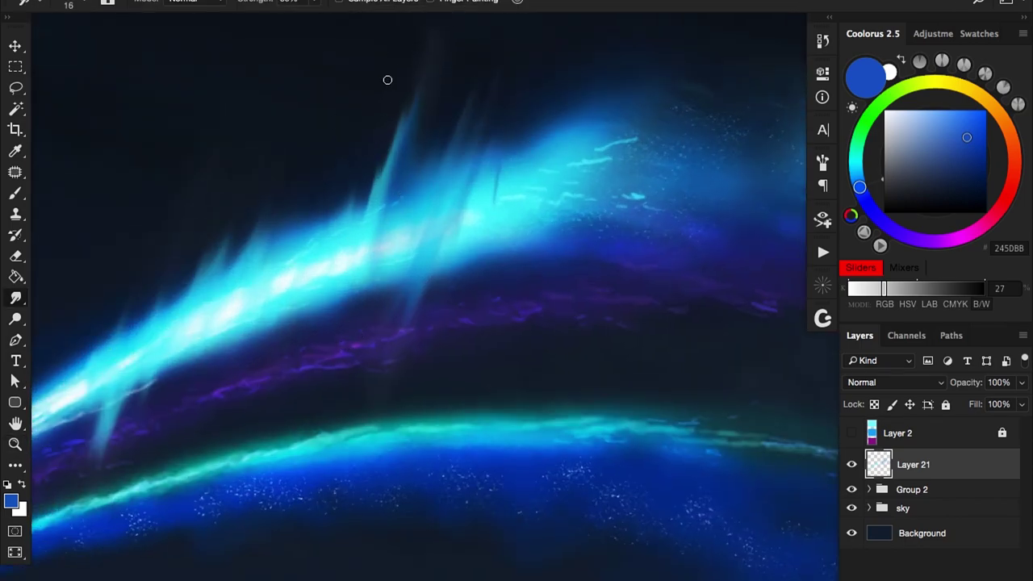
# Step: Paint pale cyan C7FCFA dabs at the upper trail's far end and smudge them into upward and downward spikes
pyautogui.keyDown('alt'); pyautogui.click(288, 260); pyautogui.keyUp('alt')
pyautogui.scroll(-5, 538, 167)
pyautogui.moveTo(525, 166); pyautogui.dragTo(565, 166)
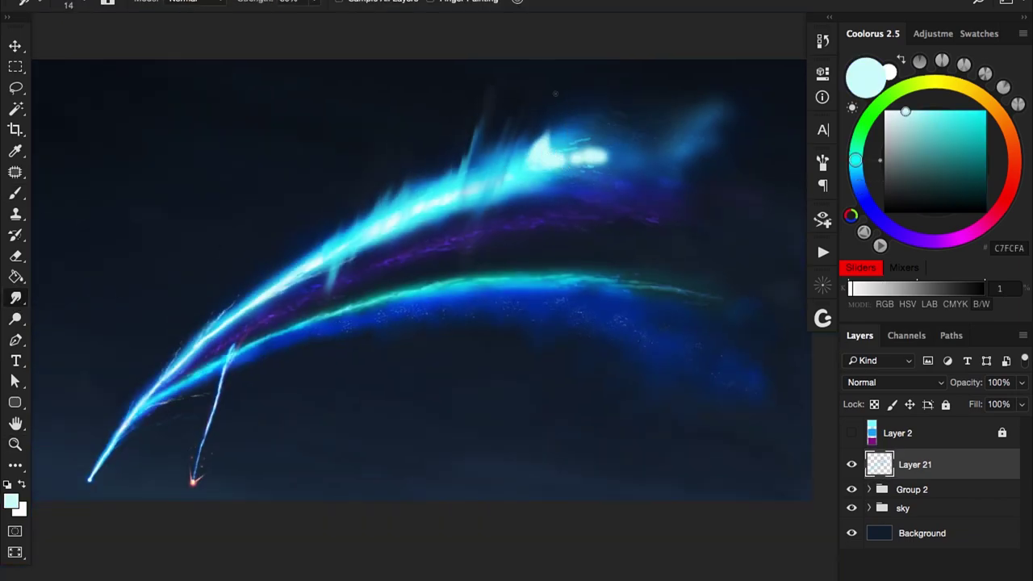
pyautogui.moveTo(577, 167)
pyautogui.mouseDown()
pyautogui.moveTo(557, 157)
pyautogui.moveTo(485, 242)
pyautogui.moveTo(518, 132)
pyautogui.moveTo(492, 295)
pyautogui.moveTo(468, 274)
pyautogui.moveTo(523, 63)
pyautogui.moveTo(584, 180)
pyautogui.mouseUp()
pyautogui.scroll(3, 557, 158)
pyautogui.press(']')
pyautogui.press(']')
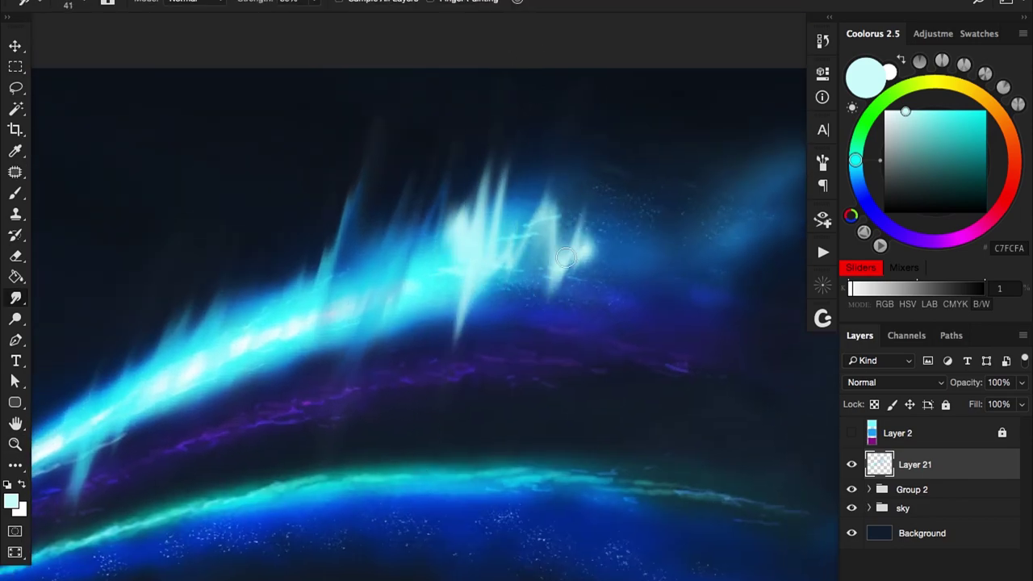
# Step: Partly erase the pale cyan spikes at the upper trail's far end so they blend into the glow
pyautogui.scroll(-2, 554, 203)
pyautogui.press('e')
pyautogui.rightClick(554, 237)
pyautogui.press('Escape')
pyautogui.moveTo(531, 244); pyautogui.dragTo(496, 226)
pyautogui.scroll(-2, 495, 197)
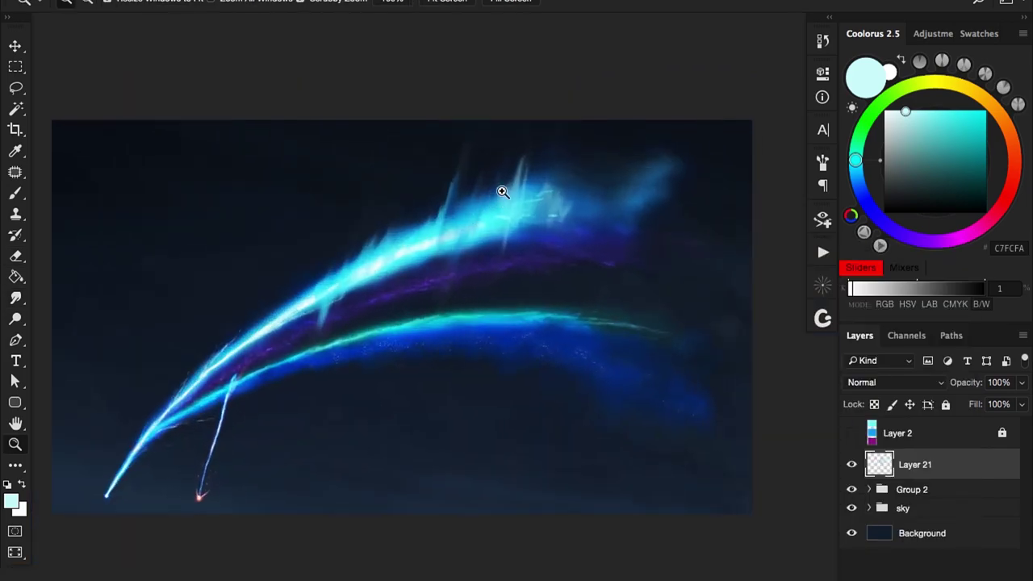
# Step: Sample cyan 76F3F8 from the comet and paint a thick patch over the upper trail's far end
pyautogui.press('b')
pyautogui.scroll(2, 560, 180)
pyautogui.keyDown('alt'); pyautogui.click(528, 159); pyautogui.keyUp('alt')
pyautogui.moveTo(528, 159)
pyautogui.mouseDown()
pyautogui.moveTo(523, 207)
pyautogui.moveTo(586, 239)
pyautogui.moveTo(635, 240)
pyautogui.mouseUp()
# Step: Smudge the 76F3F8 patch into a dense row of slanted spikes with a brush of about 40 px
pyautogui.press('r')
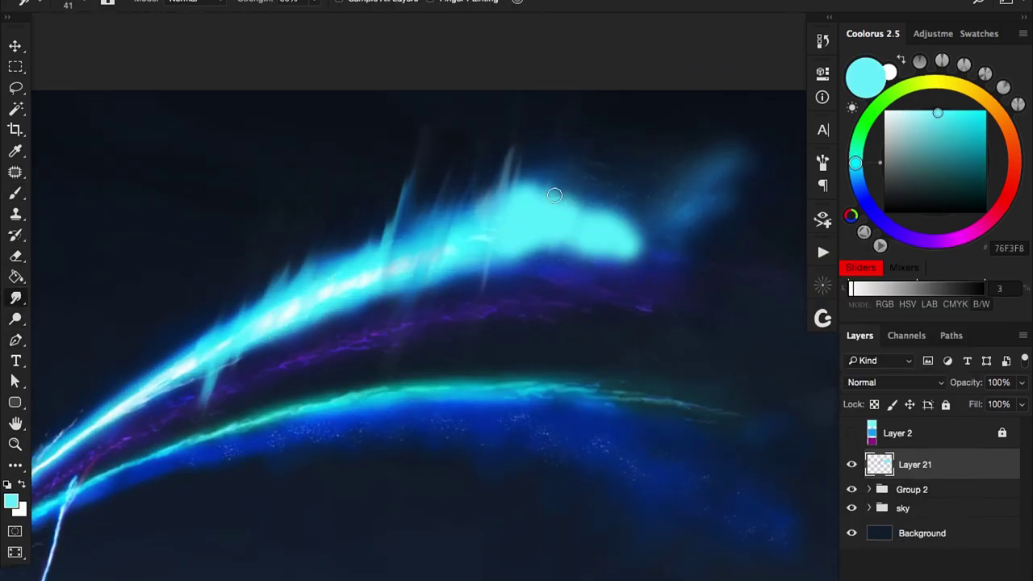
pyautogui.moveTo(510, 234)
pyautogui.mouseDown()
pyautogui.moveTo(556, 136)
pyautogui.moveTo(605, 121)
pyautogui.moveTo(560, 206)
pyautogui.moveTo(582, 83)
pyautogui.moveTo(602, 180)
pyautogui.mouseUp()
pyautogui.press(']')
pyautogui.press(']')
pyautogui.press(']')
pyautogui.moveTo(619, 215)
pyautogui.mouseDown()
pyautogui.moveTo(592, 217)
pyautogui.moveTo(604, 211)
pyautogui.moveTo(589, 199)
pyautogui.moveTo(513, 271)
pyautogui.moveTo(613, 271)
pyautogui.moveTo(647, 111)
pyautogui.moveTo(615, 207)
pyautogui.moveTo(627, 274)
pyautogui.moveTo(644, 208)
pyautogui.moveTo(618, 307)
pyautogui.moveTo(654, 207)
pyautogui.moveTo(635, 155)
pyautogui.moveTo(638, 95)
pyautogui.mouseUp()
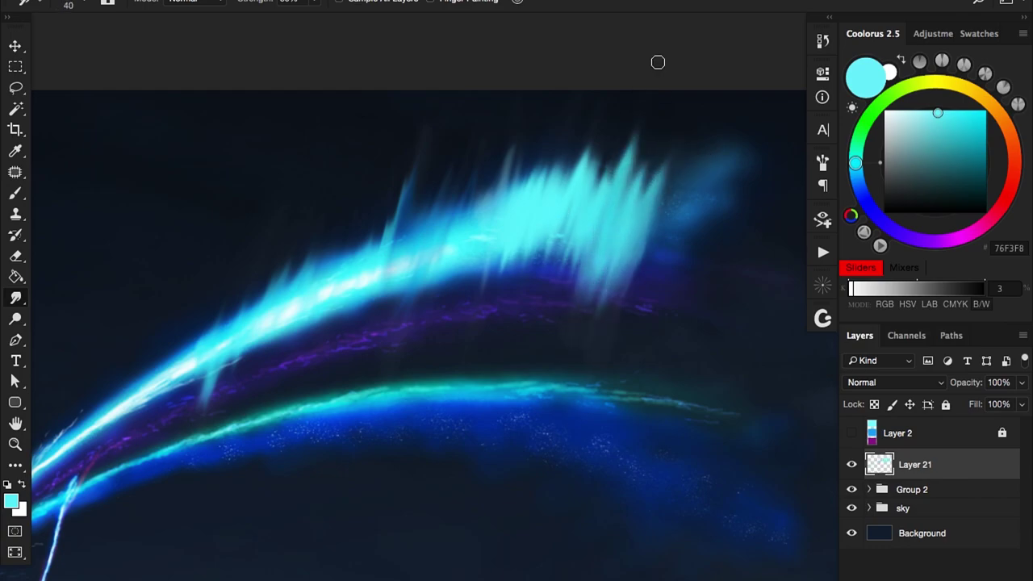
# Step: Fade the new cyan spikes into the upper trail with a 370 px eraser
pyautogui.scroll(-1, 648, 89)
pyautogui.press('e')
pyautogui.moveTo(632, 250)
pyautogui.mouseDown()
pyautogui.moveTo(630, 222)
pyautogui.moveTo(565, 186)
pyautogui.mouseUp()
pyautogui.scroll(-2, 618, 258)
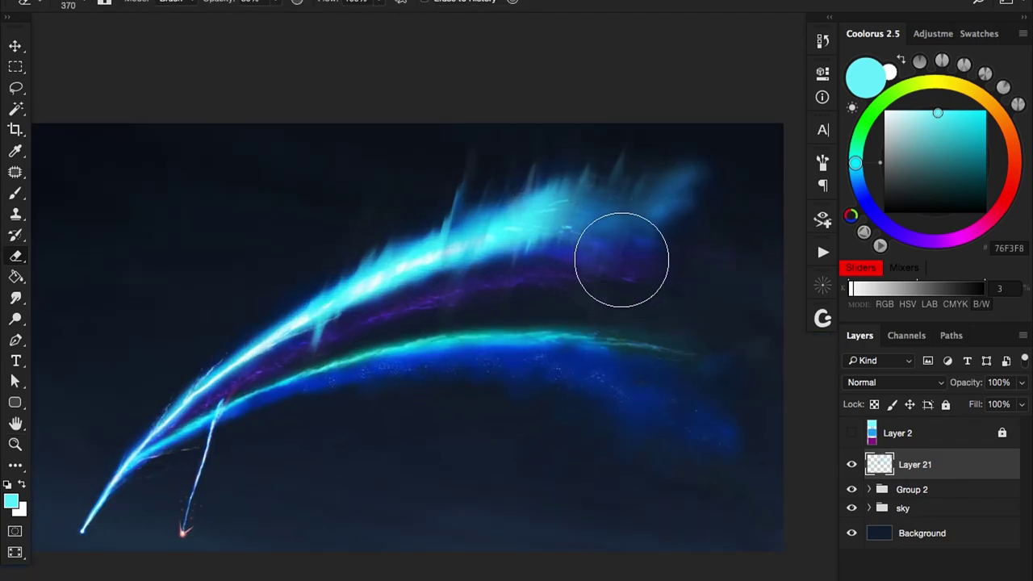
# Step: Paint thin diagonal 76F3F8 strokes with an 18 px brush across the gap beyond the comet's trail ends
pyautogui.scroll(1, 641, 224)
pyautogui.press('f')
pyautogui.scroll(2, 508, 269)
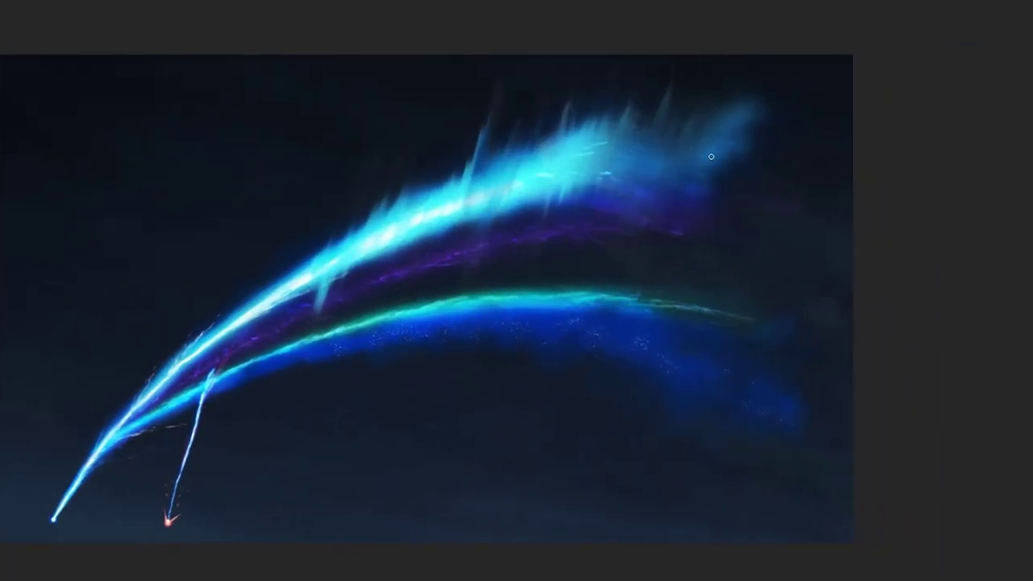
pyautogui.moveTo(675, 302); pyautogui.dragTo(728, 202)
pyautogui.moveTo(709, 286); pyautogui.dragTo(794, 137)
pyautogui.moveTo(741, 304); pyautogui.dragTo(810, 210)
pyautogui.hotkey('shift', 'f')
pyautogui.hotkey('shift', 'f')
pyautogui.hotkey('shift', 'f')
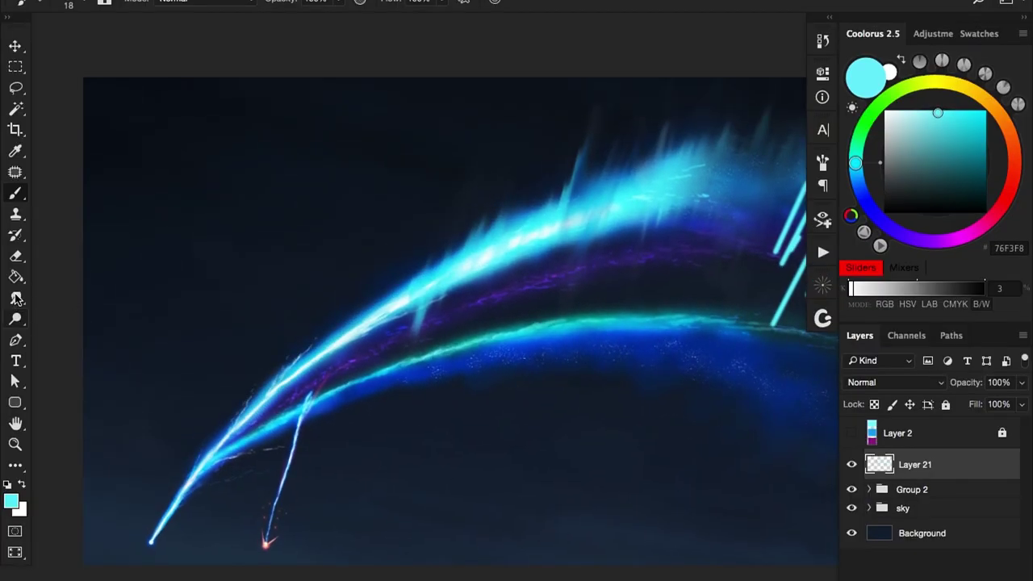
# Step: Smudge the thin diagonal cyan strokes into feathery slanted streaks at 50% strength
pyautogui.click(16, 297)
pyautogui.press('f')
pyautogui.press('f')
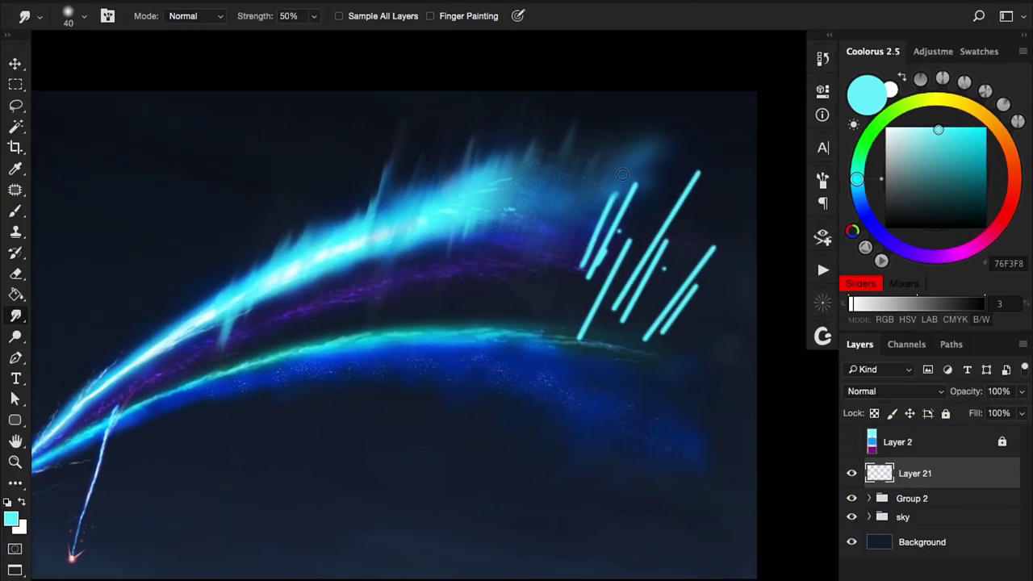
pyautogui.moveTo(613, 216); pyautogui.dragTo(626, 216)
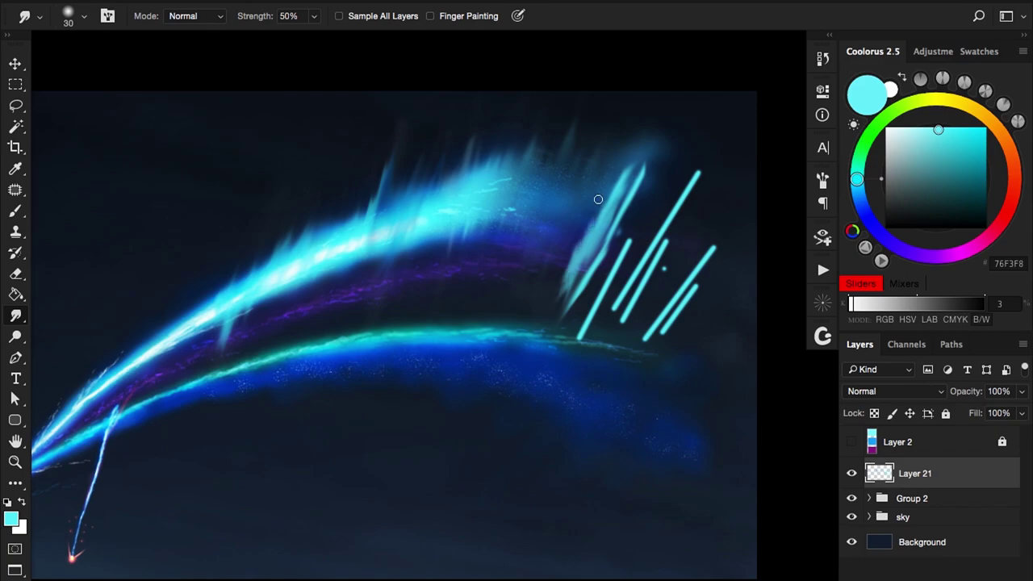
pyautogui.press(']')
pyautogui.press(']')
pyautogui.moveTo(646, 272); pyautogui.dragTo(676, 199)
pyautogui.moveTo(601, 330); pyautogui.dragTo(638, 242)
pyautogui.moveTo(645, 343); pyautogui.dragTo(730, 218)
pyautogui.moveTo(646, 316)
pyautogui.mouseDown()
pyautogui.moveTo(691, 307)
pyautogui.moveTo(705, 244)
pyautogui.moveTo(595, 196)
pyautogui.moveTo(638, 196)
pyautogui.mouseUp()
# Step: Fade the smudged diagonal streaks with a 228 px eraser at 30% opacity
pyautogui.press('z')
pyautogui.press('e')
pyautogui.moveTo(645, 242)
pyautogui.mouseDown()
pyautogui.moveTo(683, 328)
pyautogui.moveTo(666, 357)
pyautogui.mouseUp()
pyautogui.hotkey('ctrl', '-')
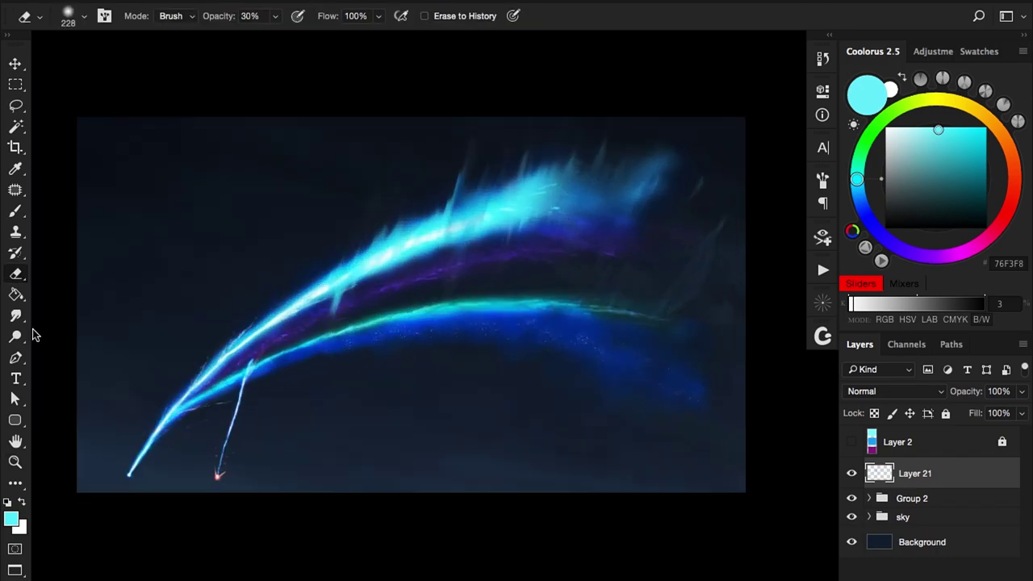
# Step: Add Layer 22 above Layer 21 and paint new 76F3F8 strokes across the far ends of the trails
pyautogui.click(15, 316)
pyautogui.press('b')
pyautogui.hotkey('ctrl', 'shift', 'alt', 'n')
pyautogui.moveTo(614, 297); pyautogui.dragTo(618, 297)
pyautogui.moveTo(682, 202); pyautogui.dragTo(613, 283)
# Step: Apply a Motion Blur with a long distance to the strokes on Layer 22
pyautogui.click(401, 2)
pyautogui.moveTo(484, 185)
pyautogui.click(656, 285)
pyautogui.moveTo(879, 476)
pyautogui.mouseDown()
pyautogui.moveTo(860, 477)
pyautogui.moveTo(884, 474)
pyautogui.mouseUp()
pyautogui.press('Return')
# Step: Change Layer 22's blend mode and erase part of its blurred streaks, setting the eraser to 10% opacity
pyautogui.click(895, 391)
pyautogui.click(871, 514)
pyautogui.press('e')
pyautogui.moveTo(535, 396)
pyautogui.mouseDown()
pyautogui.moveTo(560, 408)
pyautogui.moveTo(579, 349)
pyautogui.moveTo(529, 349)
pyautogui.mouseUp()
pyautogui.press('1')
# Step: Duplicate Layer 22 and change the copy's blend mode
pyautogui.hotkey('ctrl', 'j')
pyautogui.click(894, 390)
pyautogui.click(884, 436)
pyautogui.hotkey('ctrl', 'u')
pyautogui.moveTo(819, 350); pyautogui.dragTo(835, 349)
pyautogui.moveTo(819, 390); pyautogui.dragTo(869, 387)
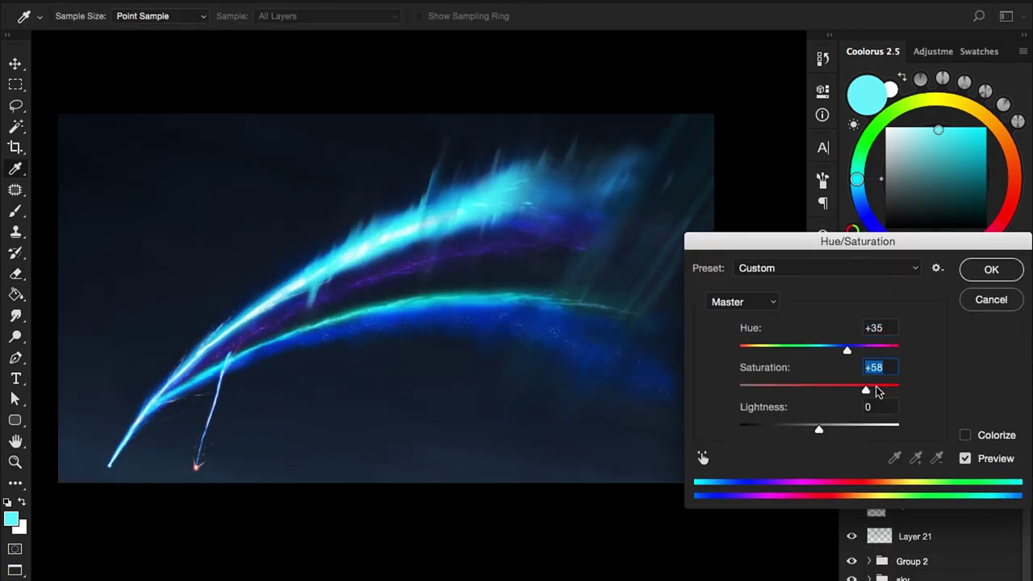
pyautogui.press('Escape')
# Step: Shift Layer 22 copy's hue toward blue, raise its lightness, and fade its streaks with a 50% opacity eraser
pyautogui.hotkey('ctrl', 'u')
pyautogui.moveTo(819, 349); pyautogui.dragTo(840, 349)
pyautogui.moveTo(819, 428)
pyautogui.mouseDown()
pyautogui.moveTo(858, 429)
pyautogui.moveTo(840, 429)
pyautogui.mouseUp()
pyautogui.press('Return')
pyautogui.press('5')
pyautogui.moveTo(662, 288)
pyautogui.mouseDown()
pyautogui.moveTo(590, 201)
pyautogui.moveTo(598, 184)
pyautogui.mouseUp()
# Step: Add Layer 23 and paint a soft blue and cyan band beneath the lower trail, setting brush opacity to 10%
pyautogui.press('b')
pyautogui.hotkey('ctrl', 'shift', 'alt', 'n')
pyautogui.keyDown('alt'); pyautogui.click(300, 312); pyautogui.keyUp('alt')
pyautogui.moveTo(250, 343)
pyautogui.mouseDown()
pyautogui.moveTo(419, 306)
pyautogui.moveTo(557, 309)
pyautogui.mouseUp()
pyautogui.press('1')
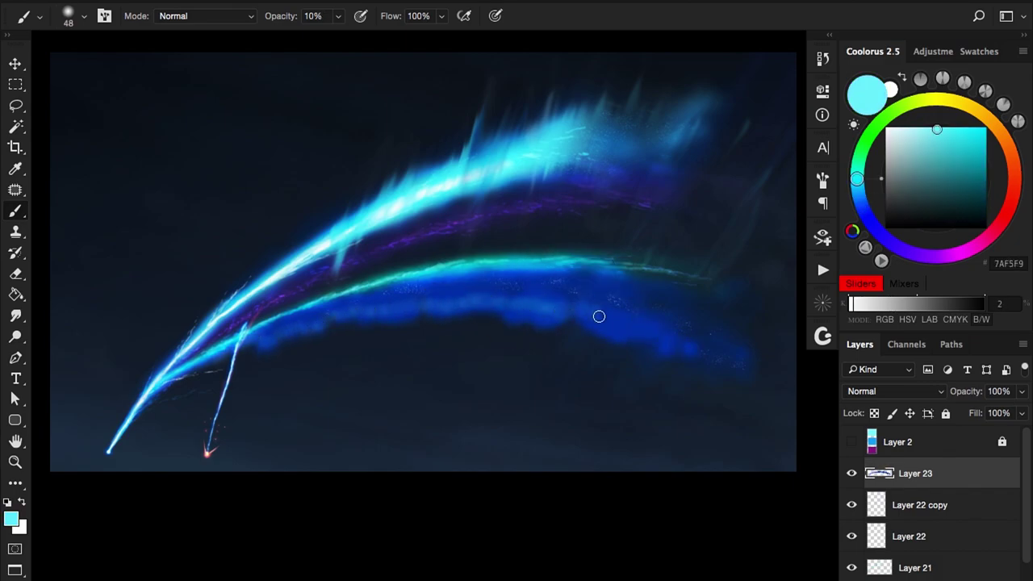
# Step: Apply a Motion Blur at a 55° angle with a long distance to the band on Layer 23
pyautogui.click(395, 4)
pyautogui.moveTo(420, 185)
pyautogui.click(638, 275)
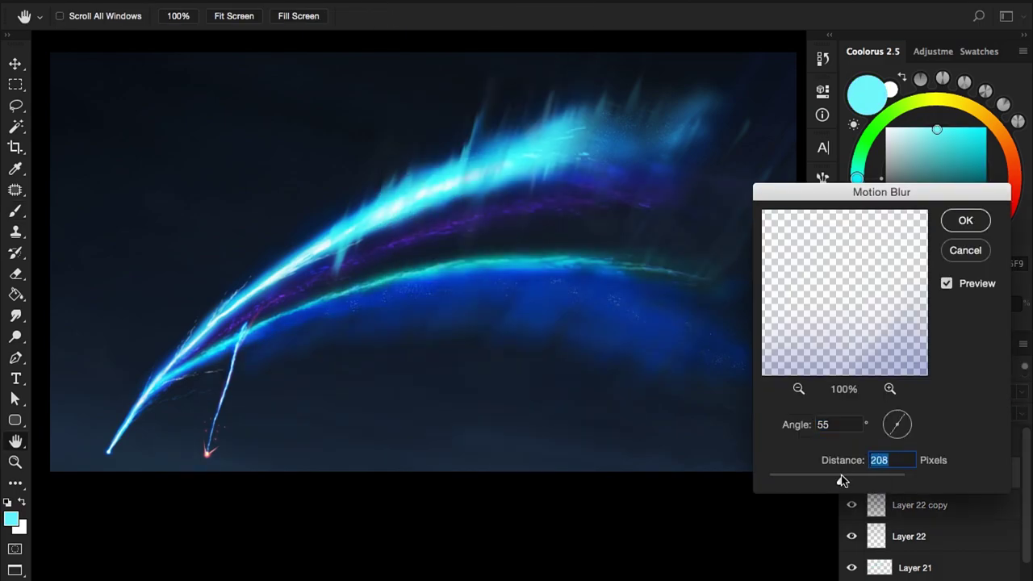
pyautogui.moveTo(833, 484); pyautogui.dragTo(860, 482)
pyautogui.press('Return')
# Step: Apply an RGB Curves adjustment to Layer 23 that lowers the darker tones and lifts the brighter ones
pyautogui.hotkey('ctrl', 'm')
pyautogui.moveTo(686, 256); pyautogui.dragTo(815, 222)
pyautogui.moveTo(739, 439); pyautogui.dragTo(739, 472)
pyautogui.moveTo(812, 366); pyautogui.dragTo(831, 347)
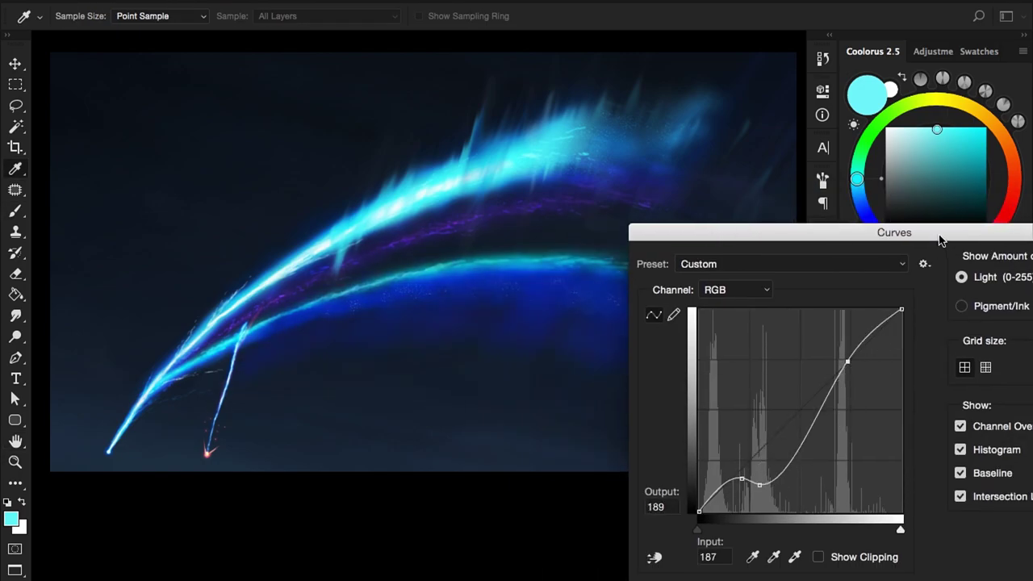
pyautogui.press('Return')
# Step: Smudge Layer 23's blue haze into streaks with a 59 px brush and set the layer's blend mode to Color Dodge
pyautogui.click(15, 316)
pyautogui.moveTo(500, 351); pyautogui.dragTo(450, 357)
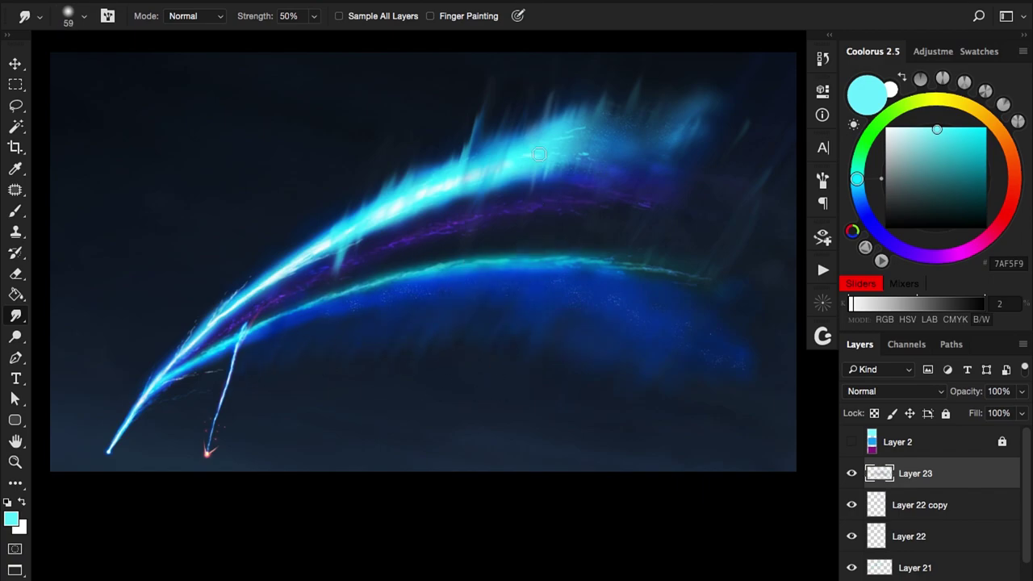
pyautogui.press('v')
pyautogui.hotkey('shift', 'alt', 'd')
# Step: Shift Layer 23's hue slightly negative and raise its lightness with Hue/Saturation
pyautogui.hotkey('ctrl', 'u')
pyautogui.moveTo(819, 349); pyautogui.dragTo(801, 355)
pyautogui.moveTo(819, 428); pyautogui.dragTo(860, 429)
pyautogui.press('Return')
# Step: Smudge Layer 23's streaks with a 100 px brush and soften them using a smaller eraser at 30% opacity
pyautogui.press('r')
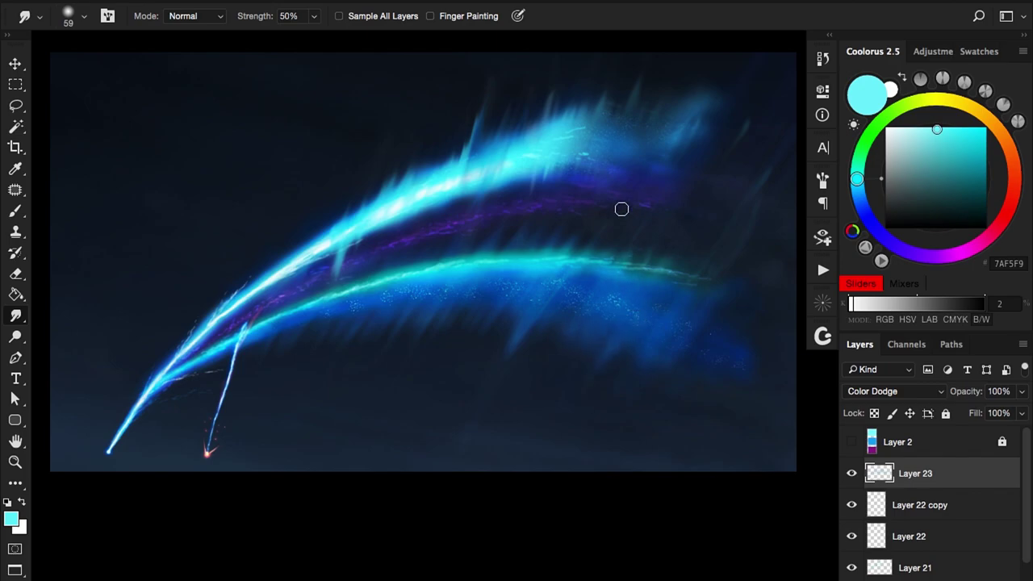
pyautogui.scroll(-1, 619, 216)
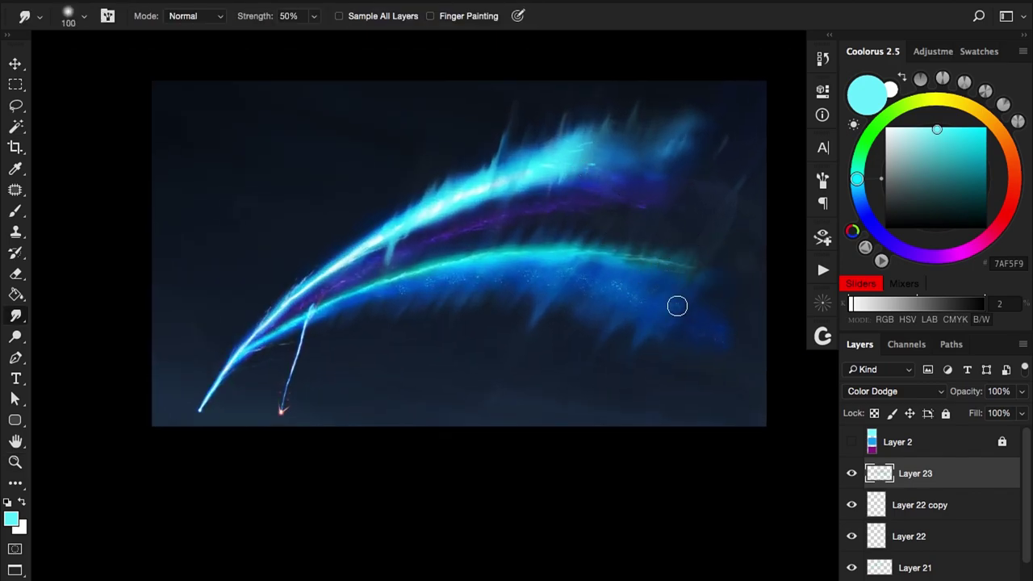
pyautogui.press('e')
pyautogui.press('3')
pyautogui.press('[')
pyautogui.press('[')
pyautogui.press('[')
pyautogui.press('[')
pyautogui.press('[')
pyautogui.press('[')
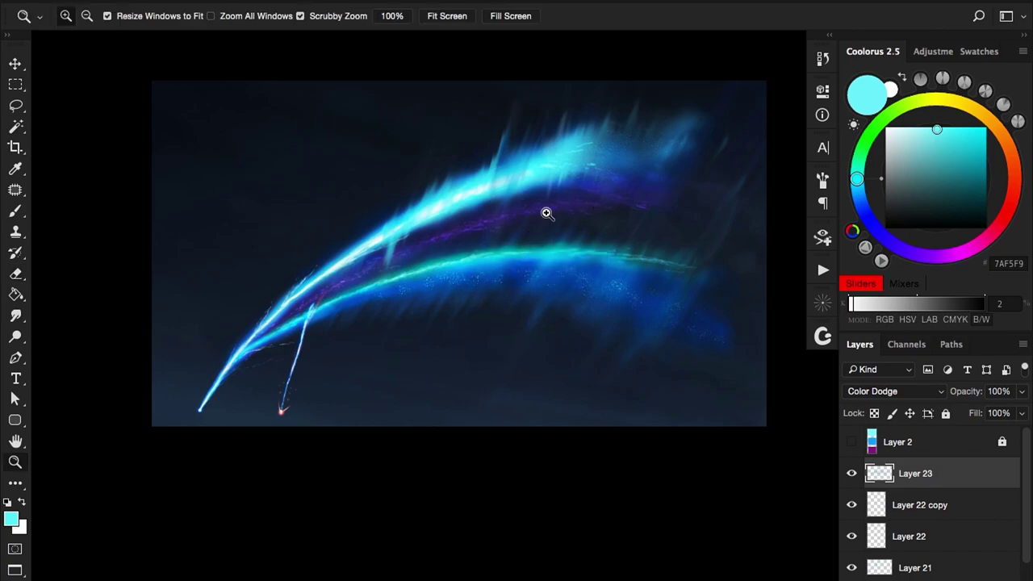
# Step: Select Layer 21 and skew it so the cyan spikes slant farther to the right
pyautogui.hotkey('alt', '[')
pyautogui.hotkey('alt', '[')
pyautogui.hotkey('alt', '[')
pyautogui.hotkey('ctrl', 't')
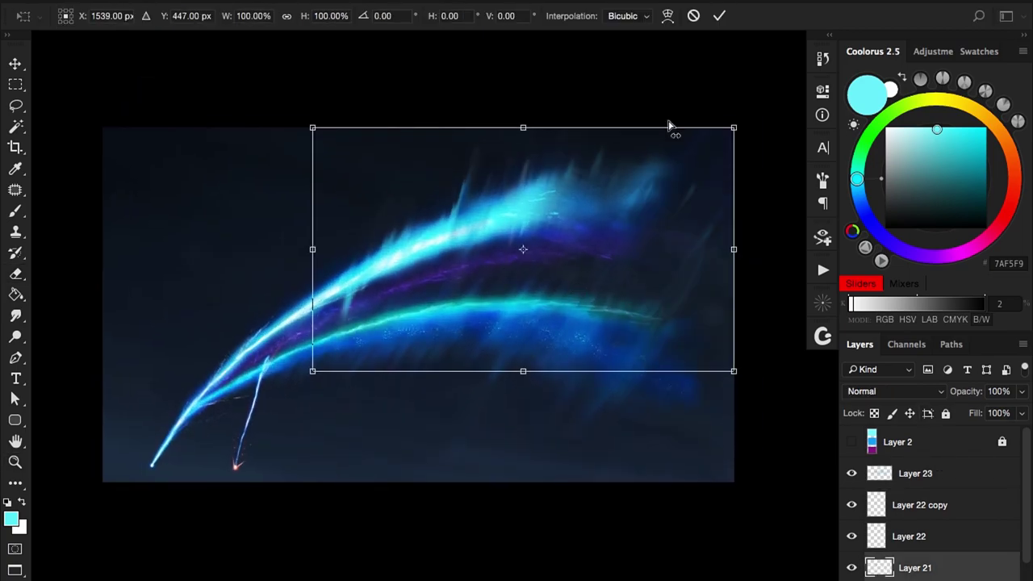
pyautogui.moveTo(669, 127); pyautogui.dragTo(738, 136)
pyautogui.moveTo(641, 228)
pyautogui.mouseDown()
pyautogui.moveTo(615, 222)
pyautogui.moveTo(457, 288)
pyautogui.moveTo(469, 231)
pyautogui.mouseUp()
pyautogui.press('Return')
# Step: Try another blend mode on Layer 21, compare layer visibility, and set Layer 21 to Screen
pyautogui.click(894, 390)
pyautogui.click(853, 514)
pyautogui.hotkey('alt', ']')
pyautogui.click(852, 535)
pyautogui.click(851, 536)
pyautogui.click(895, 391)
pyautogui.click(888, 379)
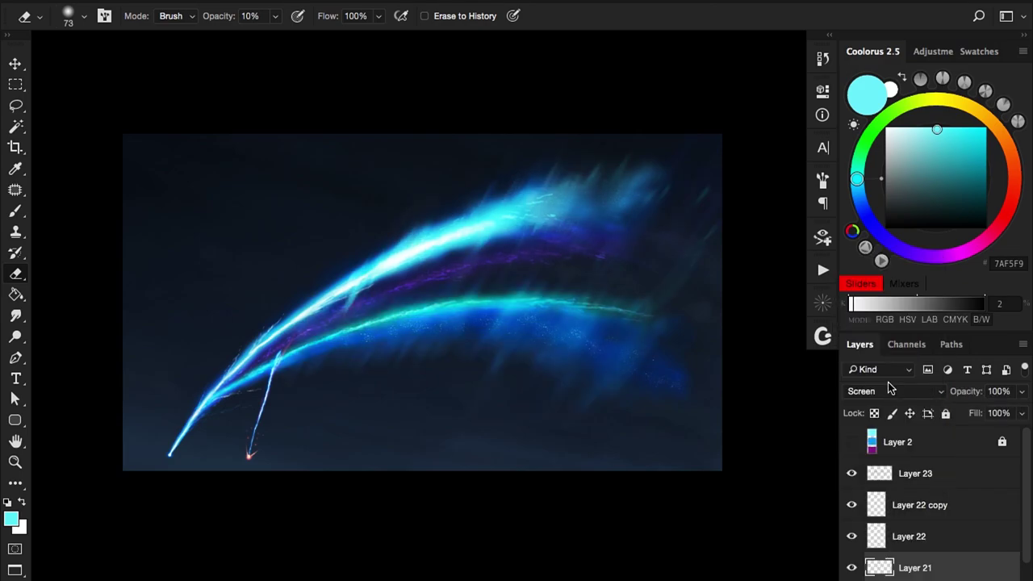
# Step: Duplicate Layer 21, shift the copied spikes across the trails, and set the eraser to 40% opacity
pyautogui.press('v')
pyautogui.moveTo(774, 307)
pyautogui.mouseDown()
pyautogui.moveTo(687, 212)
pyautogui.moveTo(654, 265)
pyautogui.moveTo(551, 274)
pyautogui.mouseUp()
pyautogui.press('e')
pyautogui.press('4')
pyautogui.press('z')
pyautogui.keyDown('alt'); pyautogui.click(509, 314); pyautogui.keyUp('alt')
pyautogui.hotkey('ctrl', '+')
# Step: Recolor Layer 21 copy with a strongly negative hue shift, saturation +59 and lightness +32
pyautogui.hotkey('ctrl', 'u')
pyautogui.moveTo(819, 349); pyautogui.dragTo(851, 349)
pyautogui.moveTo(818, 429); pyautogui.dragTo(877, 427)
pyautogui.moveTo(818, 389); pyautogui.dragTo(866, 389)
pyautogui.moveTo(851, 349); pyautogui.dragTo(860, 349)
pyautogui.moveTo(880, 428); pyautogui.dragTo(844, 427)
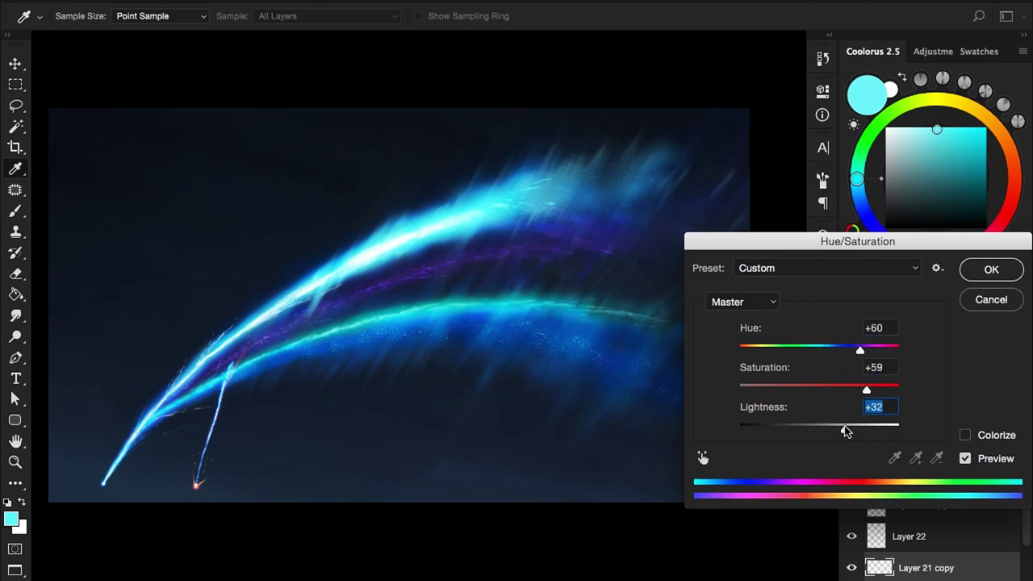
pyautogui.moveTo(860, 349); pyautogui.dragTo(752, 358)
pyautogui.click(991, 269)
# Step: Duplicate Layer 21 copy and apply Hue/Saturation to the duplicate
pyautogui.hotkey('ctrl', 'j')
pyautogui.press('z')
pyautogui.keyDown('alt'); pyautogui.click(537, 299); pyautogui.keyUp('alt')
pyautogui.press('e')
pyautogui.hotkey('ctrl', '+')
pyautogui.hotkey('ctrl', 'u')
pyautogui.press('Return')
# Step: Set Layer 21 copy 2's blend mode to Color Dodge
pyautogui.scroll(1, 894, 390)
pyautogui.click(894, 391)
pyautogui.click(880, 344)
pyautogui.scroll(-1, 671, 240)
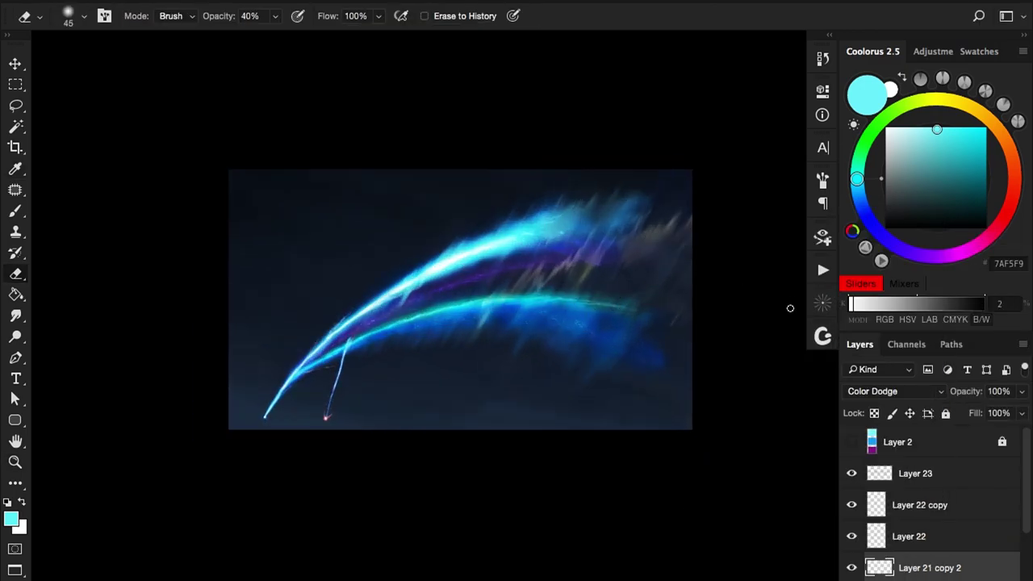
# Step: Apply a Color Balance adjustment to the spikes on Layer 21 copy 2
pyautogui.hotkey('ctrl', 'b')
pyautogui.moveTo(734, 102); pyautogui.dragTo(853, 147)
pyautogui.press('Return')
pyautogui.press('e')
pyautogui.scroll(1, 618, 270)
pyautogui.scroll(-1, 618, 270)
pyautogui.scroll(-1, 970, 395)
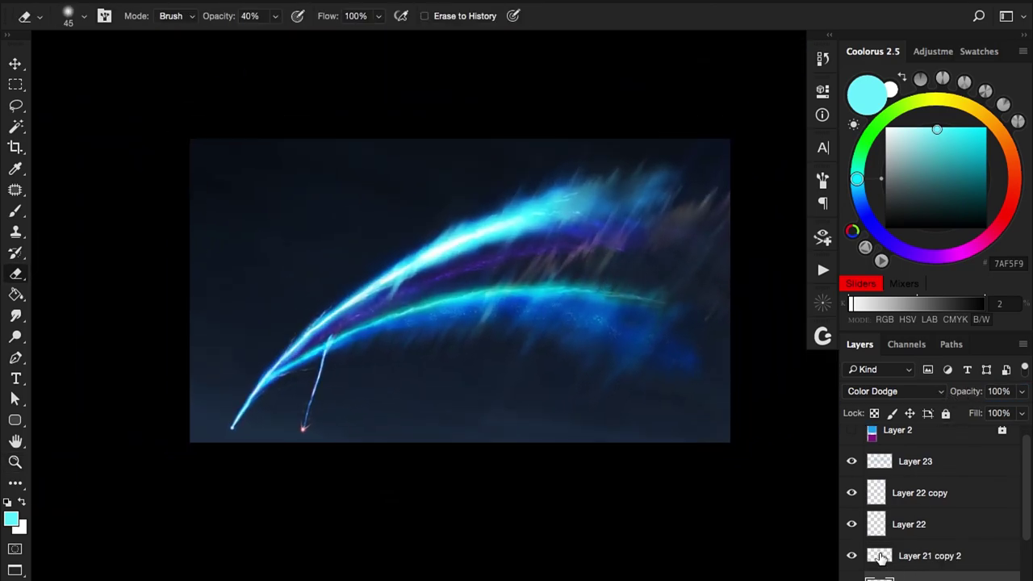
# Step: Create Layer 24 above Layer 23 and set a soft brush of about 108 px at 30% opacity
pyautogui.scroll(1, 502, 302)
pyautogui.hotkey('ctrl', 'shift', 'alt', 'n')
pyautogui.press('b')
pyautogui.press('3')
pyautogui.press(']')
pyautogui.press(']')
pyautogui.press(']')
pyautogui.press(']')
pyautogui.press(']')
pyautogui.press(']')
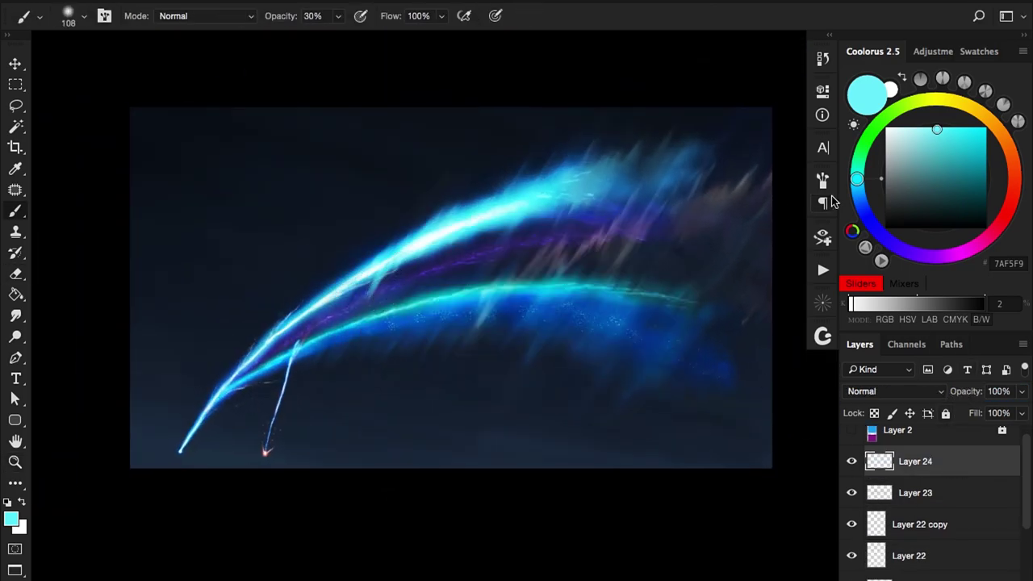
# Step: Sample the dark purple swatch, choose a textured brush, and paint purple texture along the purple trail on Layer 24
pyautogui.keyDown('alt'); pyautogui.click(728, 180); pyautogui.keyUp('alt')
pyautogui.click(894, 391)
pyautogui.click(888, 533)
pyautogui.scroll(1, 323, 341)
pyautogui.rightClick(344, 313)
pyautogui.press('Escape')
pyautogui.moveTo(323, 323); pyautogui.dragTo(335, 322)
# Step: Compare blend modes for Layer 24 and settle on Color Dodge
pyautogui.click(894, 390)
pyautogui.click(865, 448)
pyautogui.click(894, 391)
pyautogui.click(874, 350)
pyautogui.scroll(-1, 586, 213)
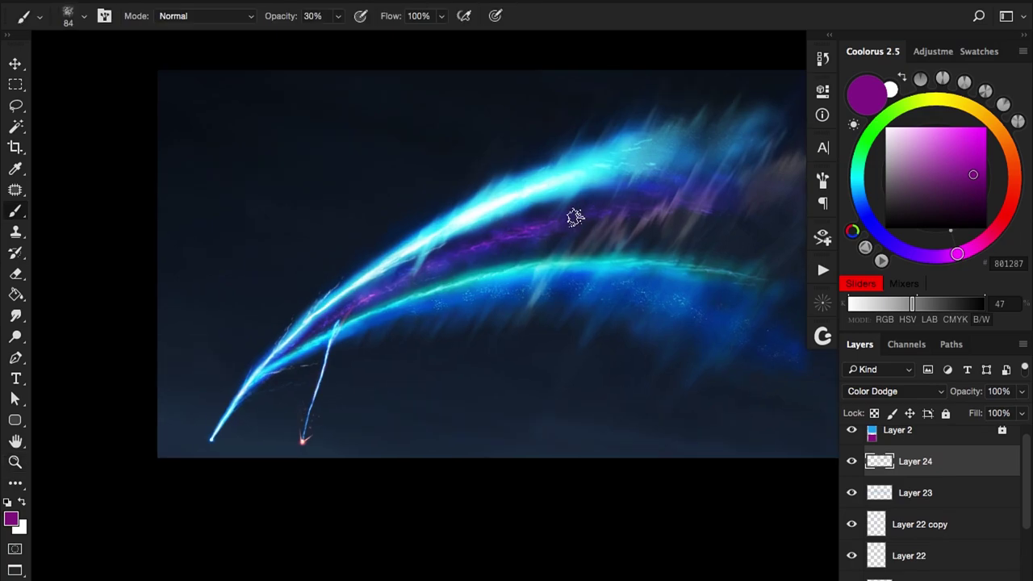
pyautogui.scroll(2, 723, 211)
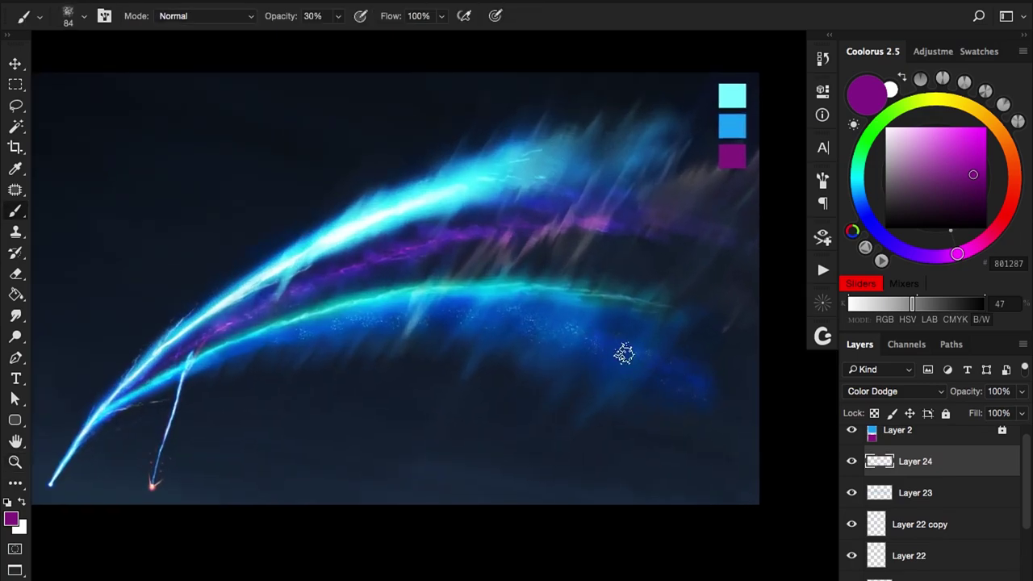
# Step: Set up a soft magenta ED60F6 brush at 10% opacity in Overlay mode, about 56 px wide
pyautogui.press('1')
pyautogui.press(']')
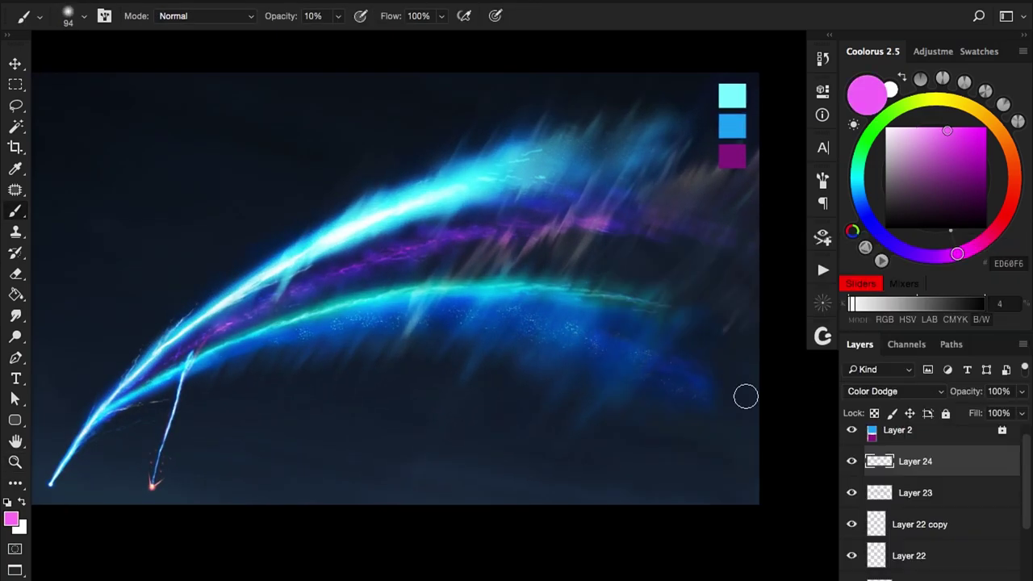
pyautogui.hotkey('alt', 'shift', 's')
pyautogui.hotkey('alt', 'shift', 'o')
pyautogui.press('[')
pyautogui.press('[')
pyautogui.press('[')
pyautogui.press('[')
# Step: Paint a faint magenta glow along the blue trail's outer edge on Layer 24 and pick mint green 60F6C7
pyautogui.moveTo(154, 382)
pyautogui.mouseDown()
pyautogui.moveTo(274, 347)
pyautogui.moveTo(558, 360)
pyautogui.moveTo(637, 379)
pyautogui.mouseUp()
pyautogui.press('e')
pyautogui.press('z')
pyautogui.keyDown('alt'); pyautogui.click(318, 409); pyautogui.keyUp('alt')
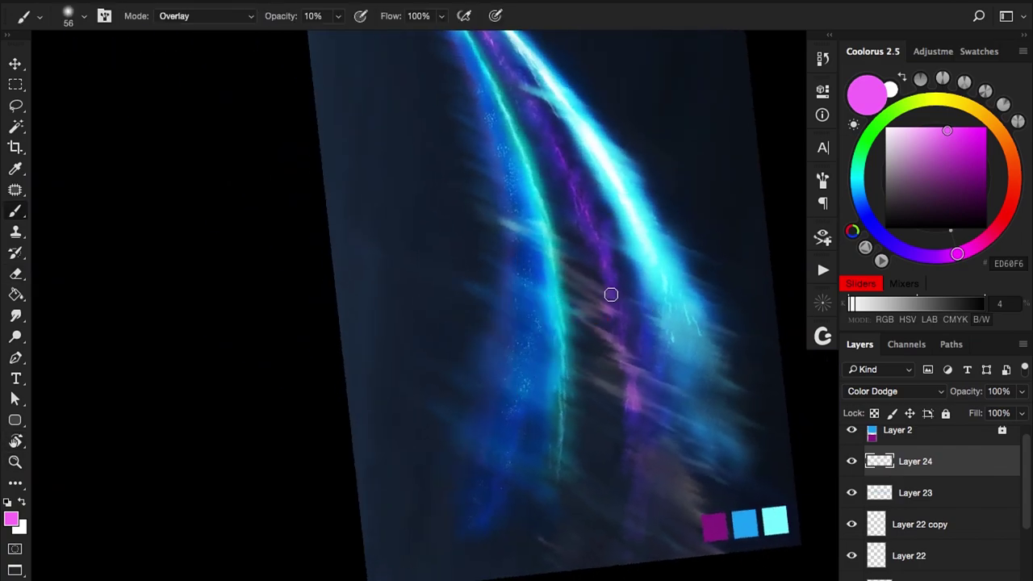
pyautogui.keyDown('alt'); pyautogui.click(517, 366); pyautogui.keyUp('alt')
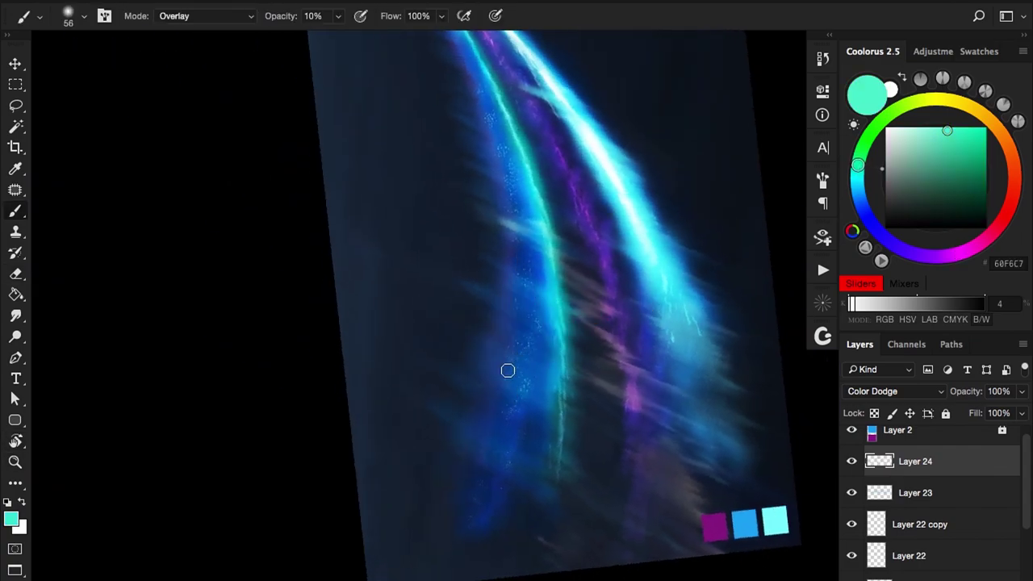
pyautogui.press('e')
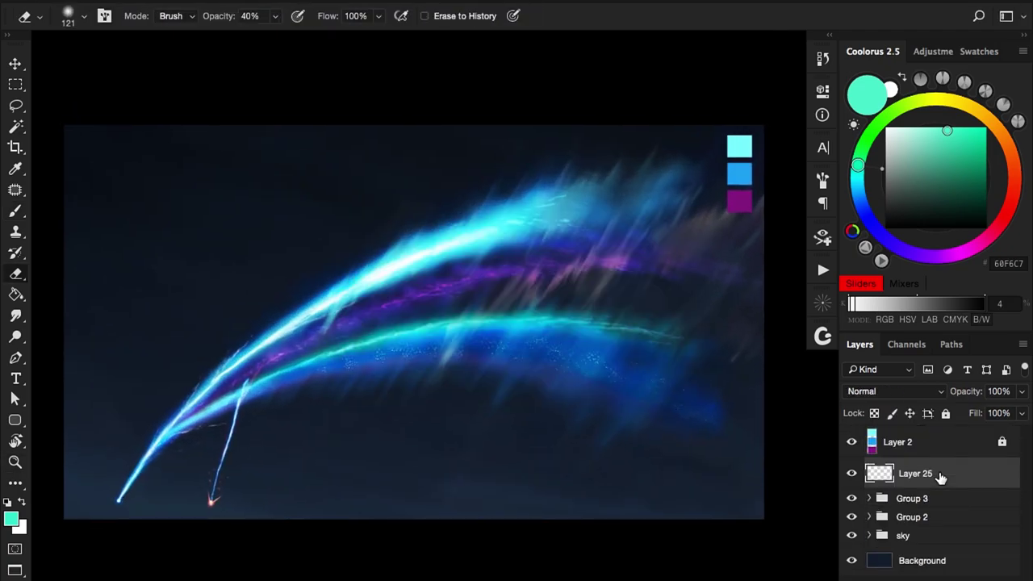
# Step: Move Layer 25 between Group 2 and the sky group, and set a textured brush to pale blue C3EBF6 at 50% opacity
pyautogui.moveTo(940, 478); pyautogui.dragTo(941, 526)
pyautogui.press('b')
pyautogui.rightClick(439, 236)
pyautogui.press('Escape')
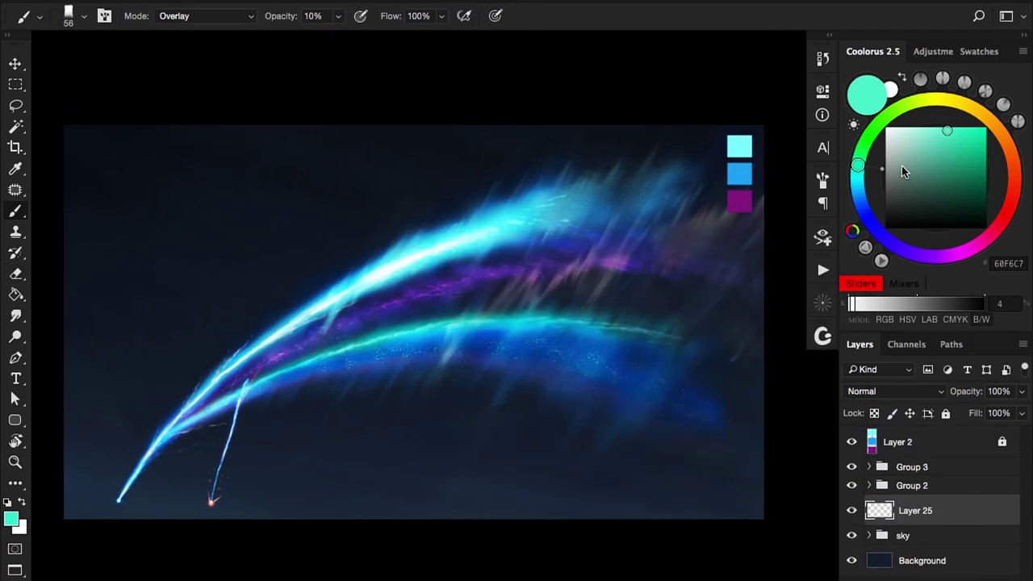
pyautogui.moveTo(906, 189); pyautogui.dragTo(910, 136)
pyautogui.press('5')
pyautogui.moveTo(456, 448)
pyautogui.mouseDown()
pyautogui.moveTo(480, 434)
pyautogui.moveTo(474, 446)
pyautogui.mouseUp()
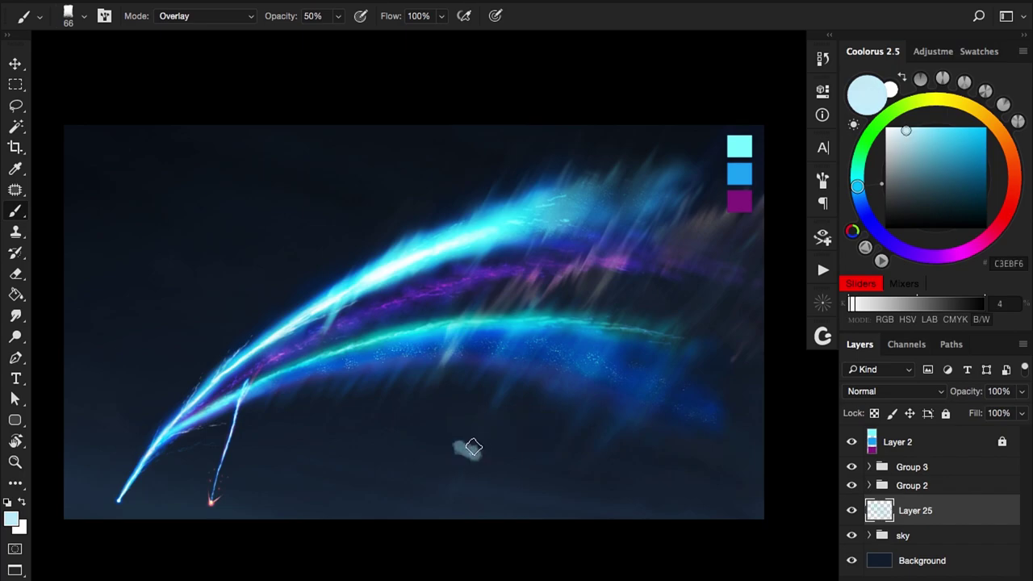
pyautogui.moveTo(523, 479)
pyautogui.mouseDown()
pyautogui.moveTo(534, 483)
pyautogui.moveTo(564, 452)
pyautogui.moveTo(718, 436)
pyautogui.moveTo(743, 487)
pyautogui.moveTo(723, 459)
pyautogui.moveTo(621, 496)
pyautogui.moveTo(728, 476)
pyautogui.moveTo(552, 522)
pyautogui.mouseUp()
pyautogui.press('F5')
pyautogui.press('F5')
pyautogui.hotkey('ctrl', 'a')
pyautogui.press('Delete')
pyautogui.hotkey('ctrl', 'd')
pyautogui.hotkey('ctrl', 'a')
pyautogui.press('Delete')
pyautogui.hotkey('ctrl', '-')
pyautogui.hotkey('ctrl', 'd')
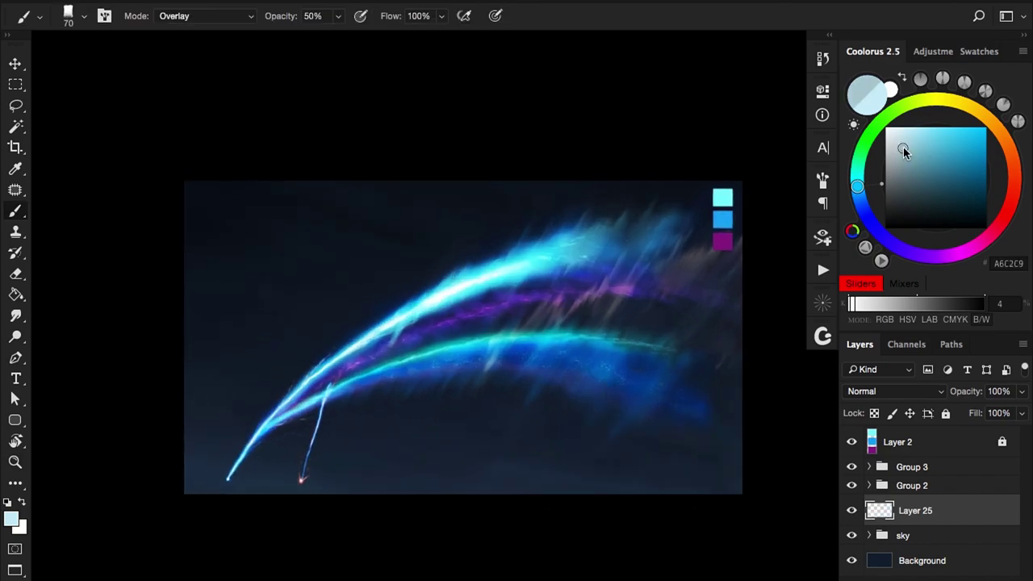
# Step: Set the brush mode to Normal and paint a grey-teal 556F76 cloud in the upper-left sky at 50% opacity
pyautogui.click(242, 288)
pyautogui.press('F5')
pyautogui.press('F5')
pyautogui.click(247, 16)
pyautogui.press('Escape')
pyautogui.press('z')
pyautogui.click(255, 246)
pyautogui.keyDown('alt'); pyautogui.click(255, 246); pyautogui.keyUp('alt')
pyautogui.press('b')
pyautogui.moveTo(250, 268)
pyautogui.mouseDown()
pyautogui.moveTo(220, 259)
pyautogui.moveTo(255, 256)
pyautogui.moveTo(238, 210)
pyautogui.mouseUp()
pyautogui.hotkey('ctrl', 'd')
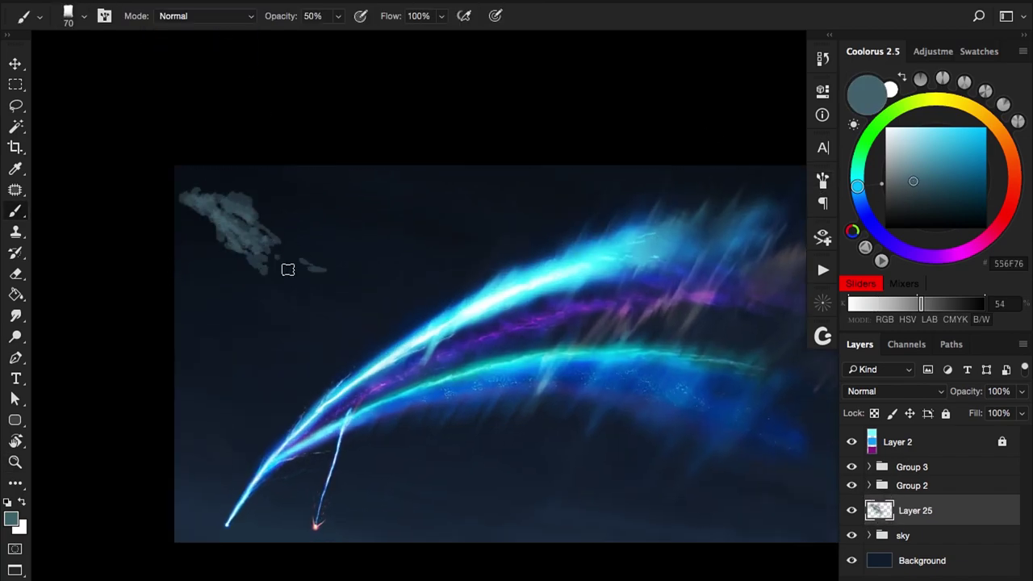
# Step: Undo the last cloud strokes and repaint the upper-left cloud as a solid 425B62 shape at 100% opacity
pyautogui.keyDown('alt'); pyautogui.click(269, 254); pyautogui.keyUp('alt')
pyautogui.keyDown('ctrl'); pyautogui.click(234, 242); pyautogui.keyUp('ctrl')
pyautogui.hotkey('ctrl', 'alt', 'z')
pyautogui.hotkey('ctrl', 'alt', 'z')
pyautogui.hotkey('ctrl', 'alt', 'z')
pyautogui.press('0')
pyautogui.keyDown('alt'); pyautogui.click(597, 231); pyautogui.keyUp('alt')
pyautogui.moveTo(351, 315)
pyautogui.mouseDown()
pyautogui.moveTo(296, 284)
pyautogui.moveTo(447, 391)
pyautogui.mouseUp()
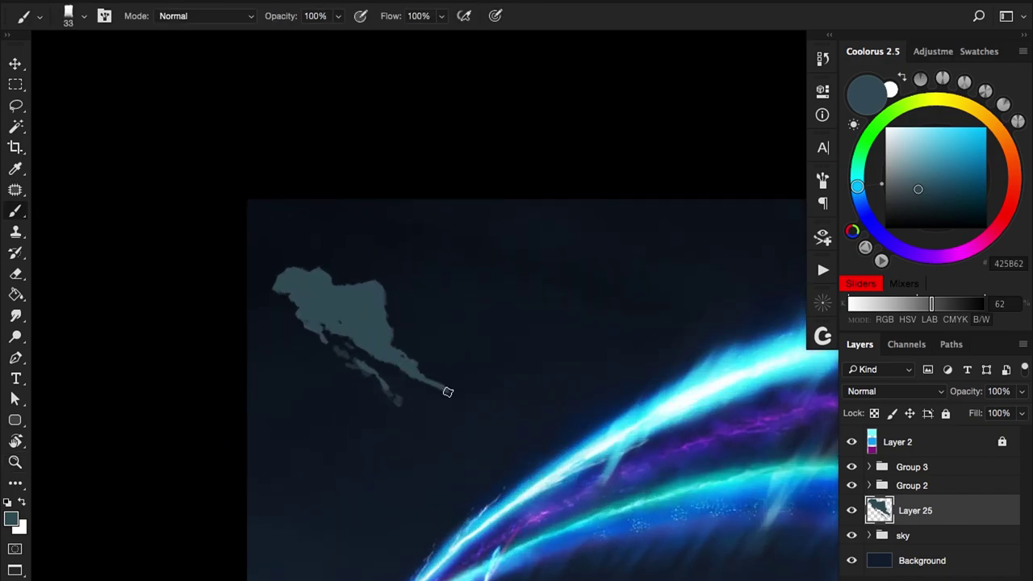
# Step: Paint trailing wisps below the upper-left cloud at 70% opacity and add a second cloud in the lower-right sky
pyautogui.moveTo(380, 401)
pyautogui.mouseDown()
pyautogui.moveTo(332, 393)
pyautogui.moveTo(292, 393)
pyautogui.moveTo(134, 317)
pyautogui.moveTo(148, 335)
pyautogui.moveTo(143, 327)
pyautogui.moveTo(327, 317)
pyautogui.mouseUp()
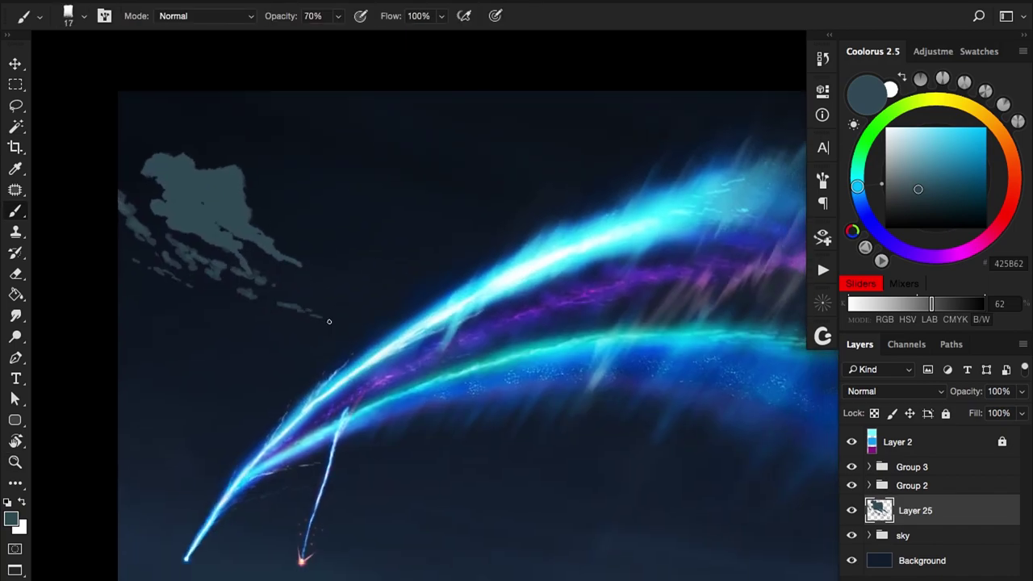
pyautogui.moveTo(285, 368); pyautogui.dragTo(253, 369)
pyautogui.press('e')
pyautogui.press('b')
pyautogui.moveTo(565, 477); pyautogui.dragTo(627, 495)
pyautogui.press('[')
pyautogui.press('[')
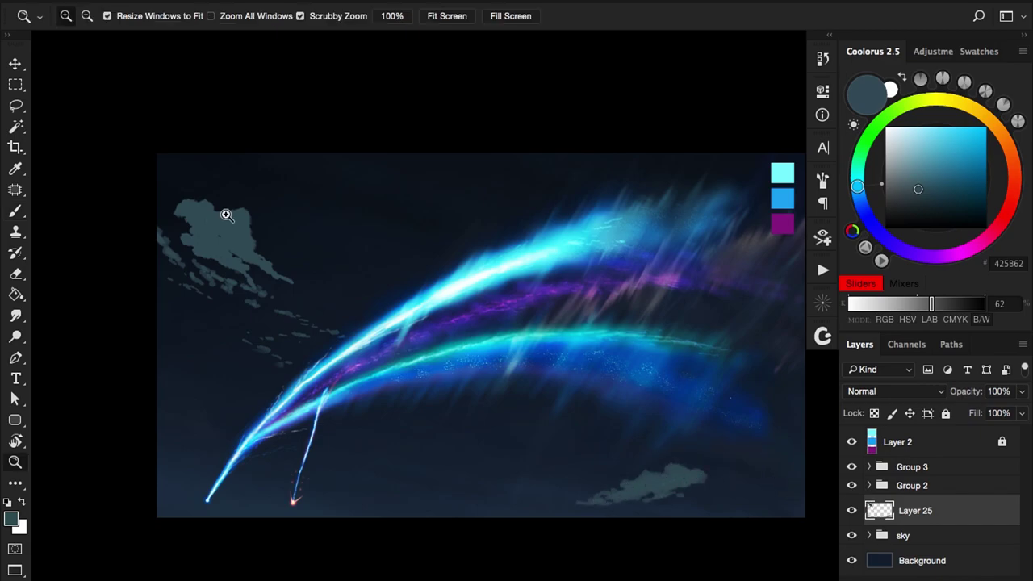
# Step: Create Layer 26 clipped to Layer 25 and set an enlarged brush to dark blue 273A48 at 50% opacity
pyautogui.scroll(2, 224, 214)
pyautogui.hotkey('ctrl', 'shift', 'alt', 'n')
pyautogui.hotkey('ctrl', 'alt', 'g')
pyautogui.click(930, 202)
pyautogui.click(859, 196)
pyautogui.press(']')
pyautogui.press(']')
pyautogui.press(']')
pyautogui.press('5')
# Step: Shade the upper-left cloud with dark blue on Layer 26 and choose a textured eraser tip
pyautogui.moveTo(216, 190)
pyautogui.mouseDown()
pyautogui.moveTo(201, 207)
pyautogui.moveTo(266, 244)
pyautogui.moveTo(214, 250)
pyautogui.moveTo(226, 301)
pyautogui.moveTo(272, 247)
pyautogui.mouseUp()
pyautogui.press('[')
pyautogui.press('[')
pyautogui.press('[')
pyautogui.press('[')
pyautogui.press('[')
pyautogui.press('e')
pyautogui.rightClick(242, 234)
pyautogui.press('Return')
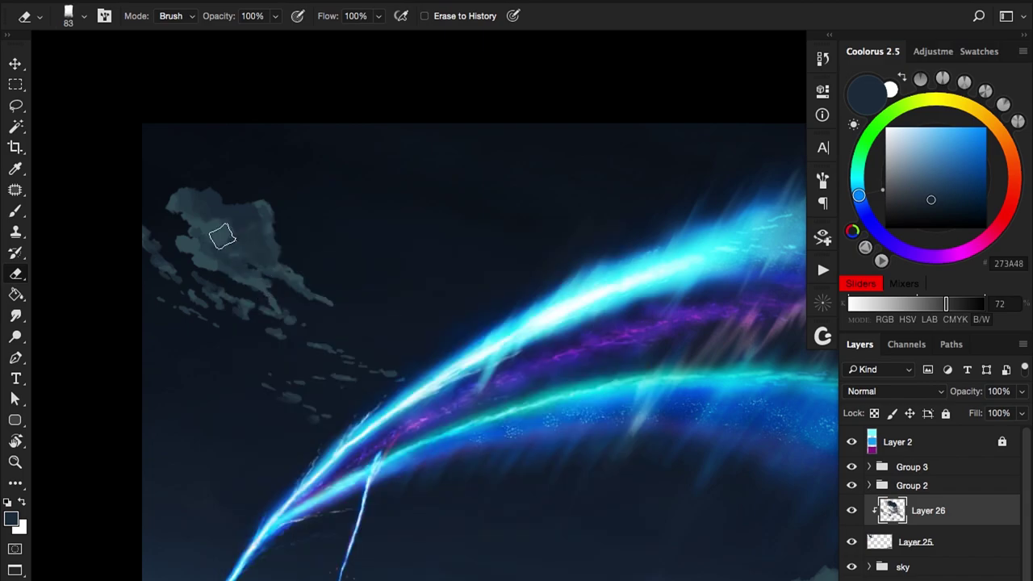
# Step: Add finer shading to the upper-left cloud with a 26 px brush at 50% opacity
pyautogui.press('b')
pyautogui.press('[')
pyautogui.press('[')
pyautogui.press('[')
pyautogui.press('[')
pyautogui.press('[')
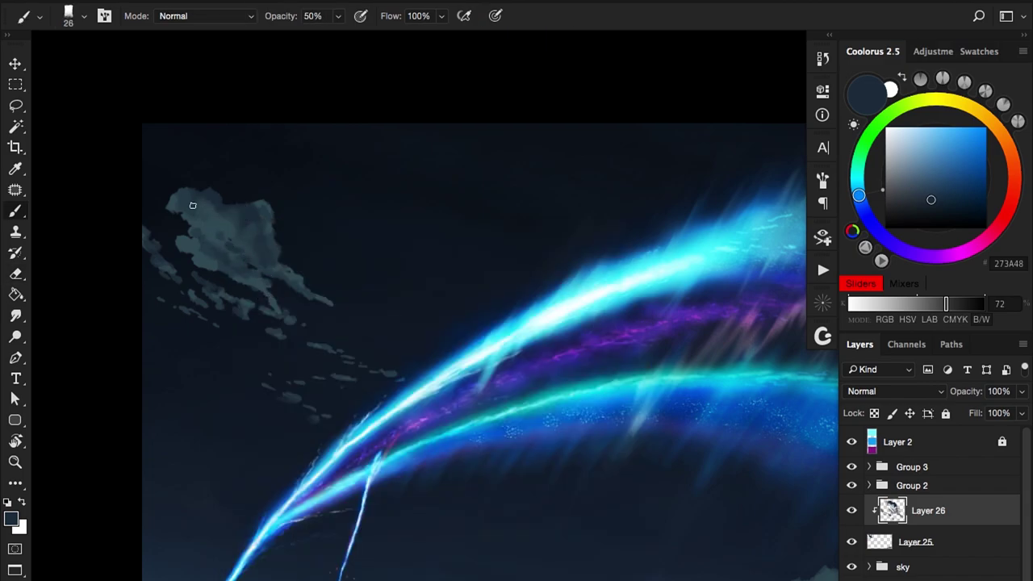
# Step: Adjust the hue and lightness of the cloud shading on Layer 26
pyautogui.hotkey('ctrl', '0')
pyautogui.hotkey('ctrl', 'u')
pyautogui.moveTo(800, 350); pyautogui.dragTo(821, 351)
pyautogui.moveTo(817, 431)
pyautogui.mouseDown()
pyautogui.moveTo(801, 431)
pyautogui.moveTo(844, 429)
pyautogui.moveTo(832, 430)
pyautogui.mouseUp()
pyautogui.press('Return')
pyautogui.hotkey('ctrl', 'alt', 'u')
pyautogui.press('Escape')
# Step: Apply Hue/Saturation to Layer 25 with hue -26 and lightness +16, and reselect Layer 26
pyautogui.click(915, 542)
pyautogui.hotkey('ctrl', 'u')
pyautogui.moveTo(820, 348); pyautogui.dragTo(796, 350)
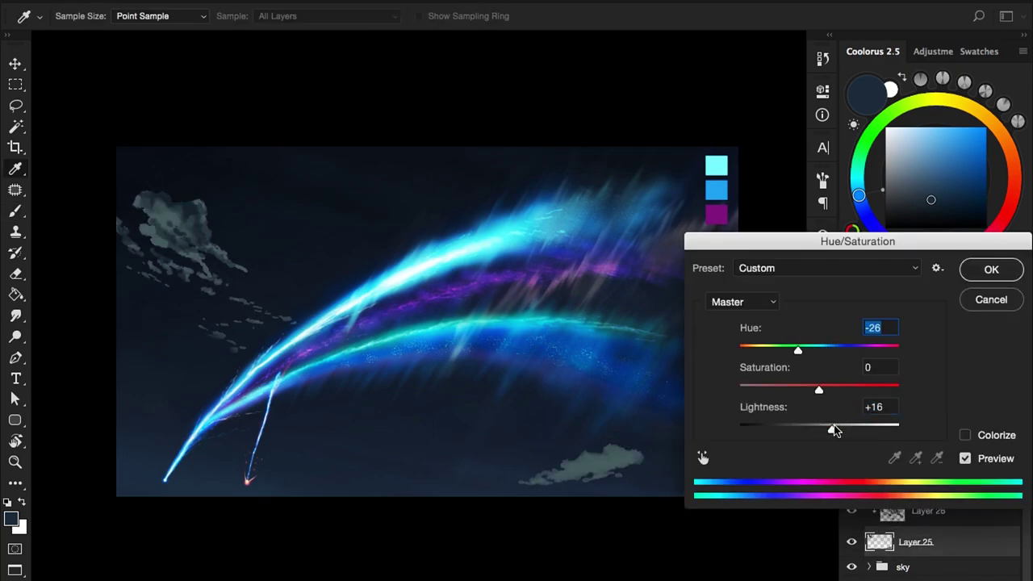
pyautogui.press('Return')
pyautogui.keyDown('ctrl'); pyautogui.click(328, 258); pyautogui.keyUp('ctrl')
pyautogui.keyDown('ctrl'); pyautogui.keyDown('alt'); pyautogui.click(516, 385); pyautogui.keyUp('alt'); pyautogui.keyUp('ctrl')
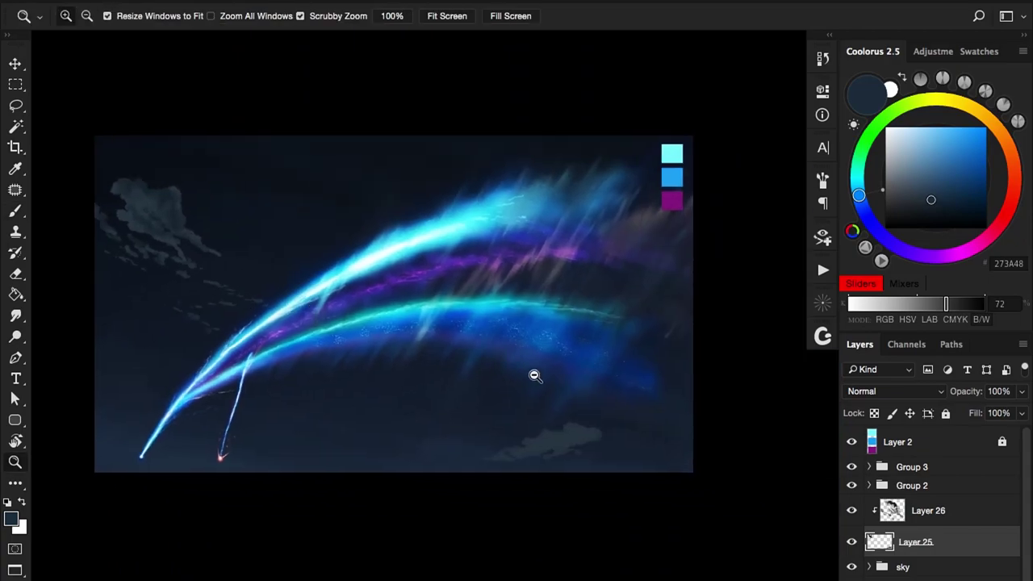
pyautogui.keyDown('ctrl'); pyautogui.click(557, 449); pyautogui.keyUp('ctrl')
pyautogui.hotkey('alt', ']')
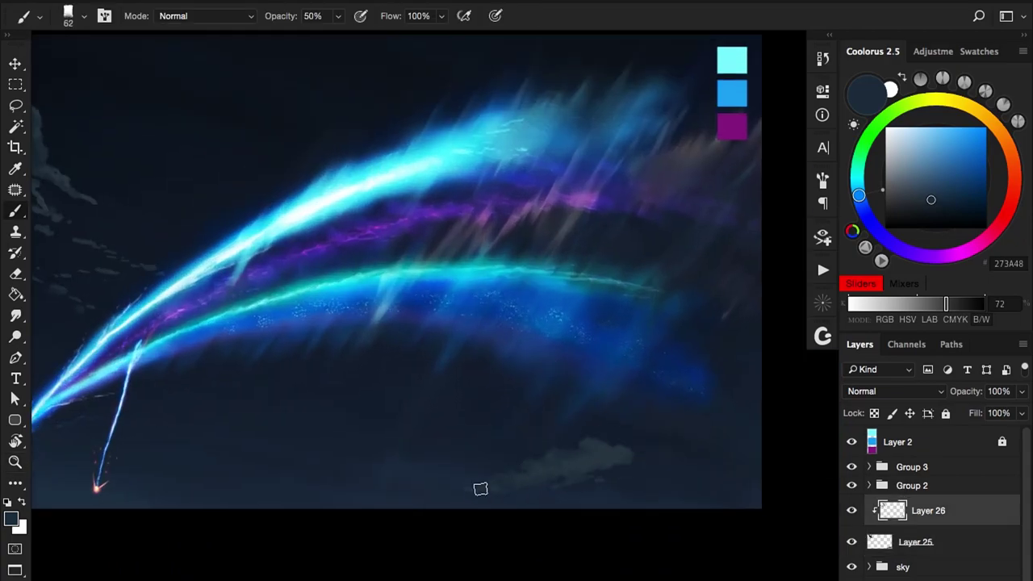
# Step: Try tinting the lower-right and upper-left clouds on Layer 26 with cyan 11CEF1
pyautogui.keyDown('alt'); pyautogui.click(583, 445); pyautogui.keyUp('alt')
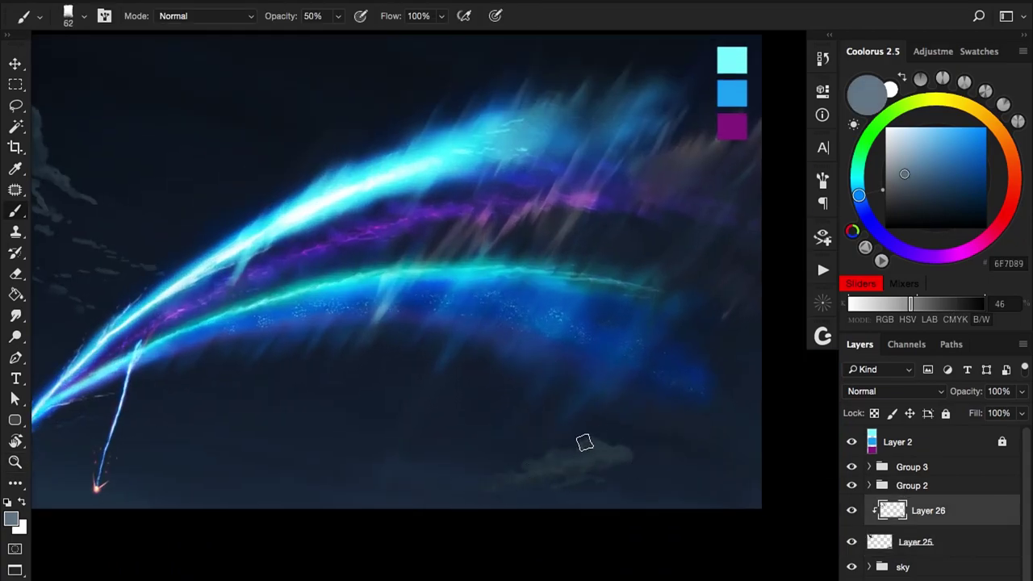
pyautogui.scroll(-1, 535, 459)
pyautogui.moveTo(516, 425); pyautogui.dragTo(533, 424)
pyautogui.press('e')
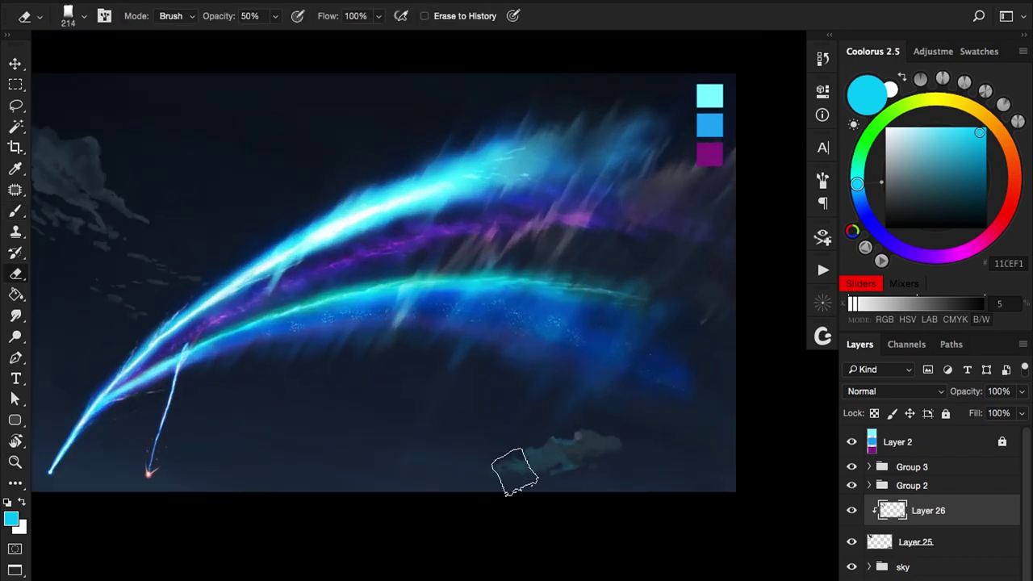
pyautogui.keyDown('ctrl'); pyautogui.keyDown('alt'); pyautogui.click(460, 407); pyautogui.keyUp('alt'); pyautogui.keyUp('ctrl')
pyautogui.press('b')
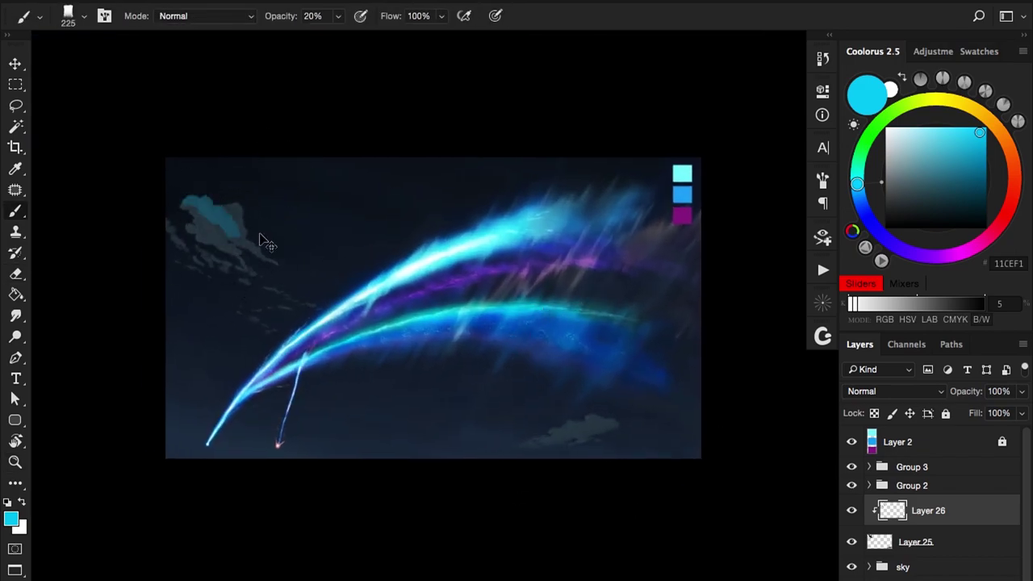
# Step: Darken the upper-left cloud with night-sky blue 131C2B at 50% opacity and erase parts back with a 214 px eraser
pyautogui.keyDown('alt'); pyautogui.click(237, 207); pyautogui.keyUp('alt')
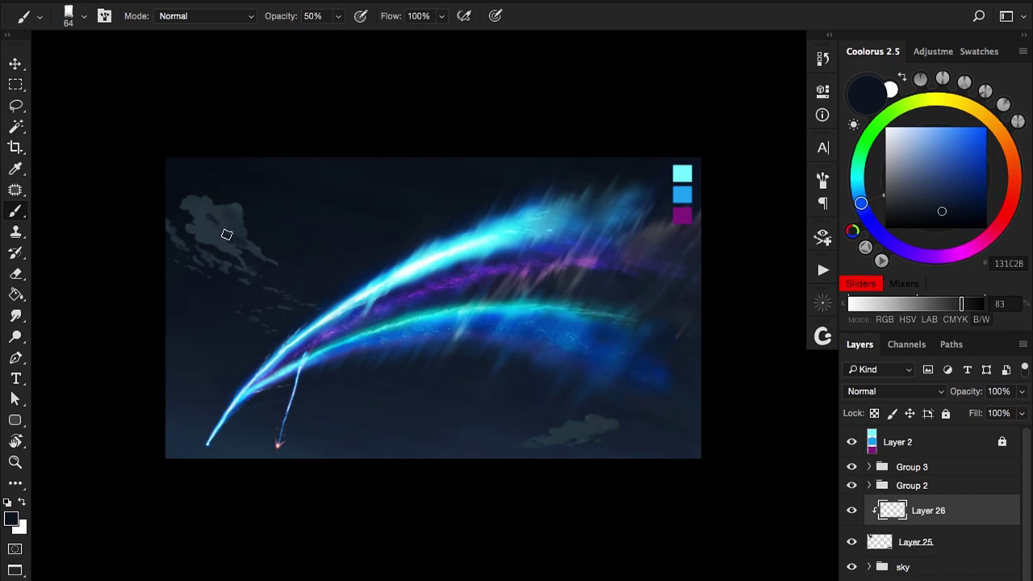
pyautogui.moveTo(224, 233); pyautogui.dragTo(227, 216)
pyautogui.scroll(1, 217, 214)
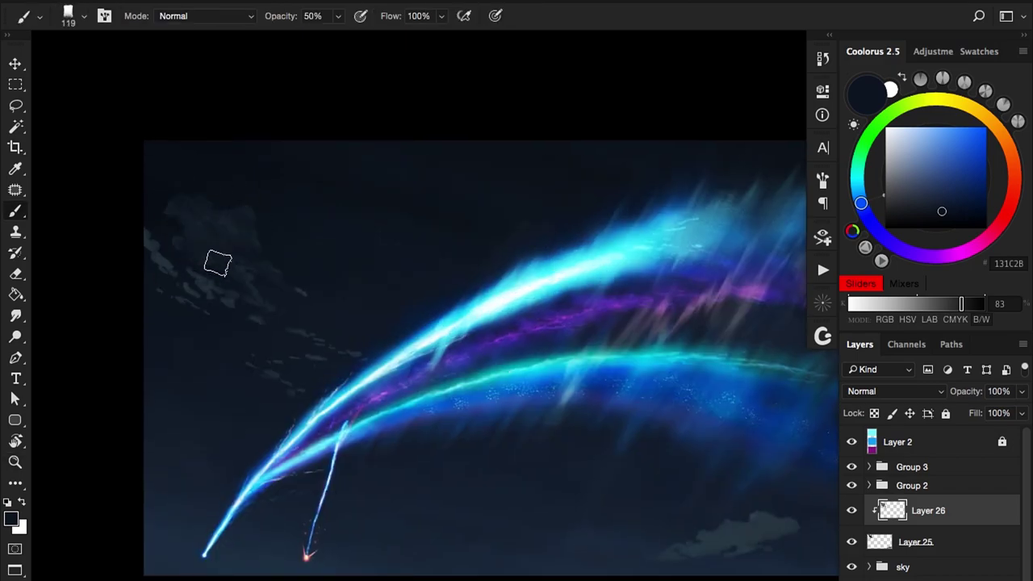
pyautogui.press('e')
pyautogui.scroll(-1, 218, 213)
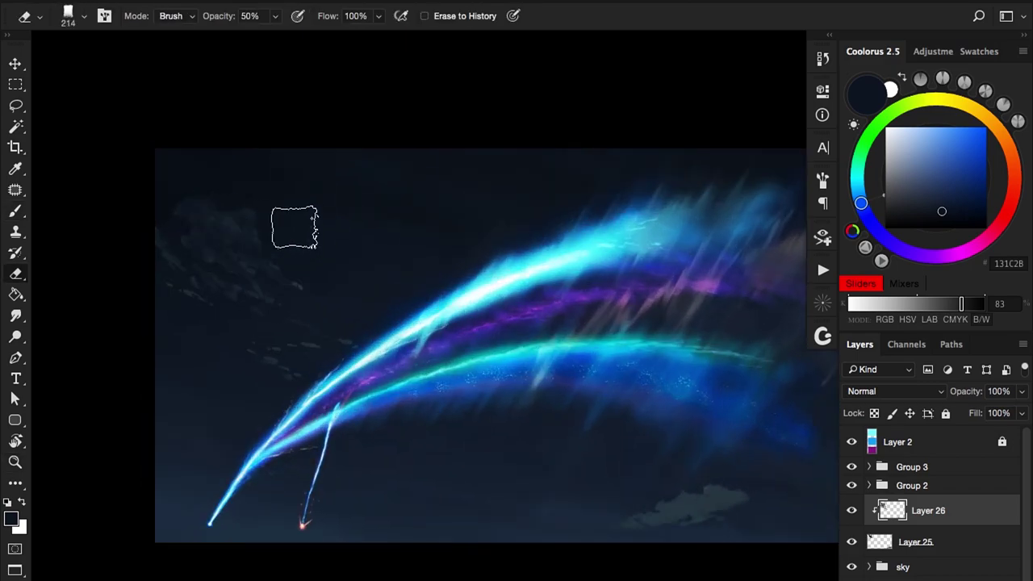
pyautogui.scroll(2, 268, 280)
pyautogui.press('b')
pyautogui.press('e')
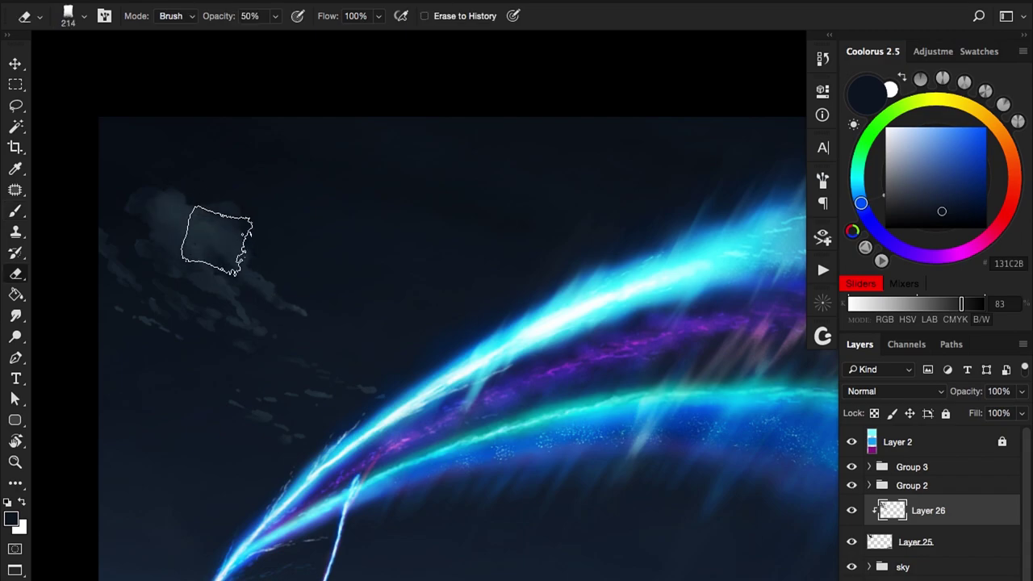
pyautogui.scroll(-1, 207, 224)
# Step: Shade the lower-right cloud with 131C2B at 50% opacity and soften the shading with the eraser
pyautogui.press('b')
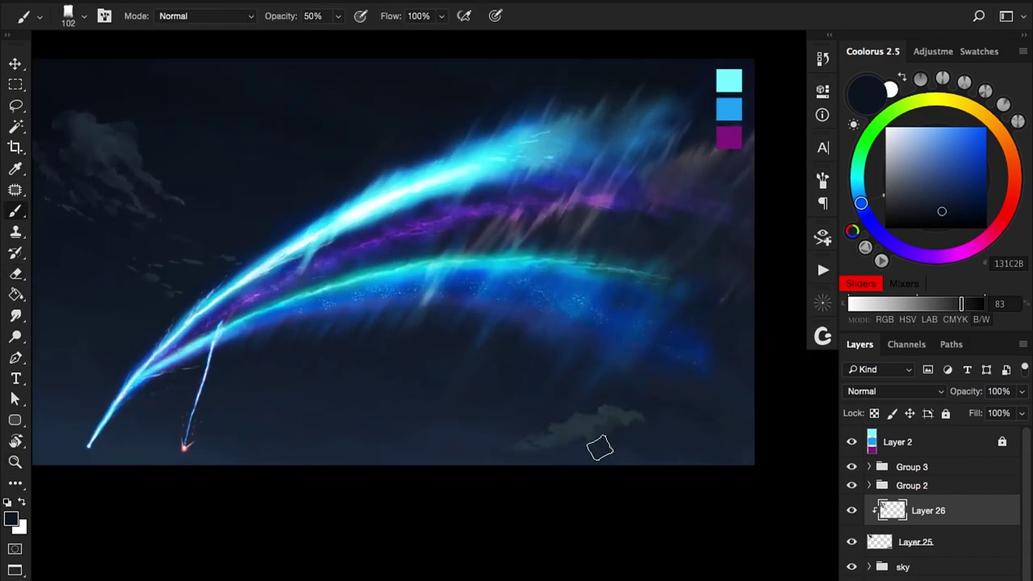
pyautogui.scroll(1, 590, 376)
pyautogui.press('e')
pyautogui.scroll(-2, 611, 322)
pyautogui.press('b')
# Step: Create Layer 27 above Group 3 and paint a slate 2B3A45 cloud over the trails' right end at 100% opacity
pyautogui.click(880, 541)
pyautogui.keyDown('alt'); pyautogui.click(492, 307); pyautogui.keyUp('alt')
pyautogui.moveTo(517, 307)
pyautogui.mouseDown()
pyautogui.moveTo(491, 307)
pyautogui.moveTo(492, 286)
pyautogui.mouseUp()
pyautogui.click(945, 499)
pyautogui.hotkey('ctrl', 'shift', 'alt', 'n')
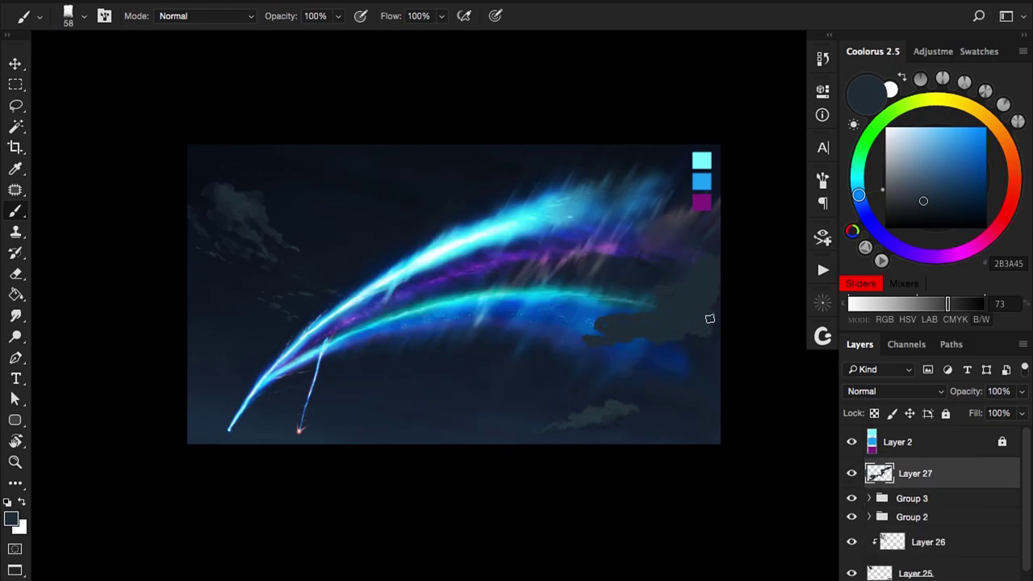
pyautogui.moveTo(701, 327); pyautogui.dragTo(670, 350)
# Step: Adjust the right-hand cloud on Layer 27 with Hue/Saturation: hue +30, lightness -35
pyautogui.scroll(1, 644, 324)
pyautogui.hotkey('ctrl', 'u')
pyautogui.moveTo(819, 428); pyautogui.dragTo(828, 429)
pyautogui.moveTo(819, 347); pyautogui.dragTo(834, 351)
pyautogui.moveTo(826, 428); pyautogui.dragTo(792, 429)
pyautogui.moveTo(833, 351); pyautogui.dragTo(842, 351)
pyautogui.click(791, 430)
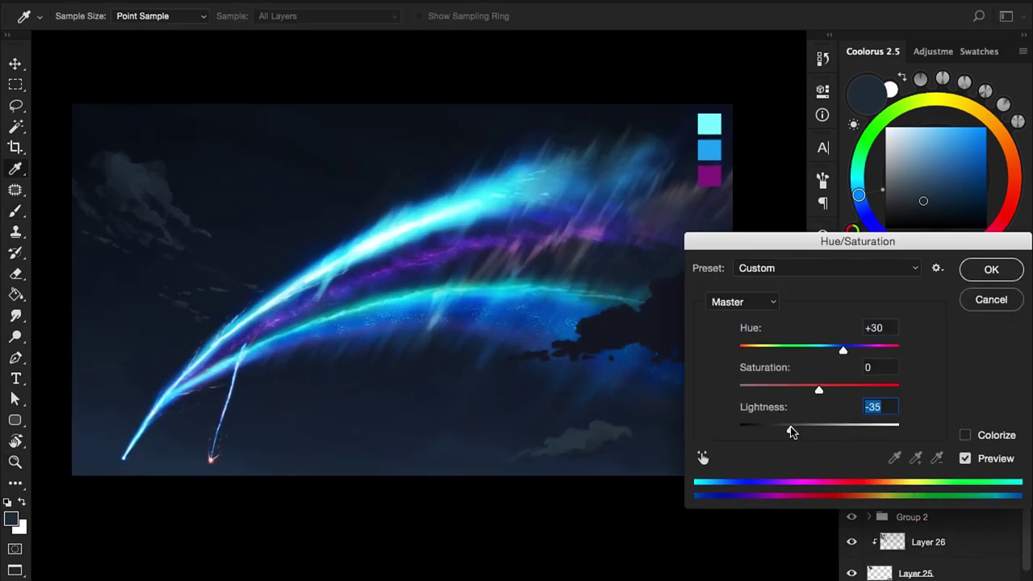
pyautogui.press('Return')
pyautogui.hotkey('ctrl', '-')
pyautogui.hotkey('ctrl', '0')
# Step: Create Layer 28 clipped to Layer 27, shade the right-hand cloud with 33454D, and soften it with a 214 px eraser at 50% opacity
pyautogui.press('b')
pyautogui.hotkey('ctrl', 'shift', 'alt', 'n')
pyautogui.hotkey('ctrl', 'alt', 'g')
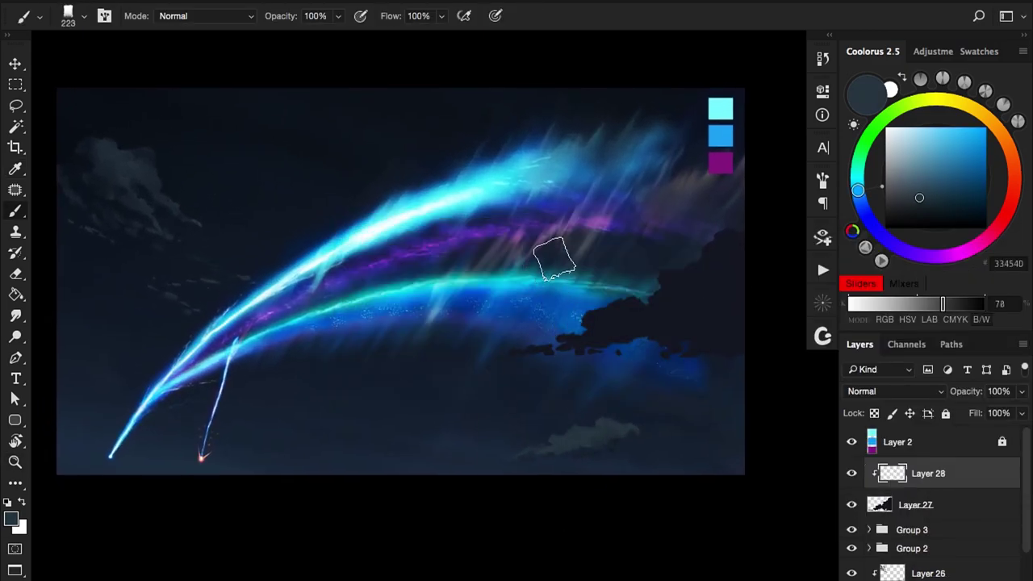
pyautogui.press('e')
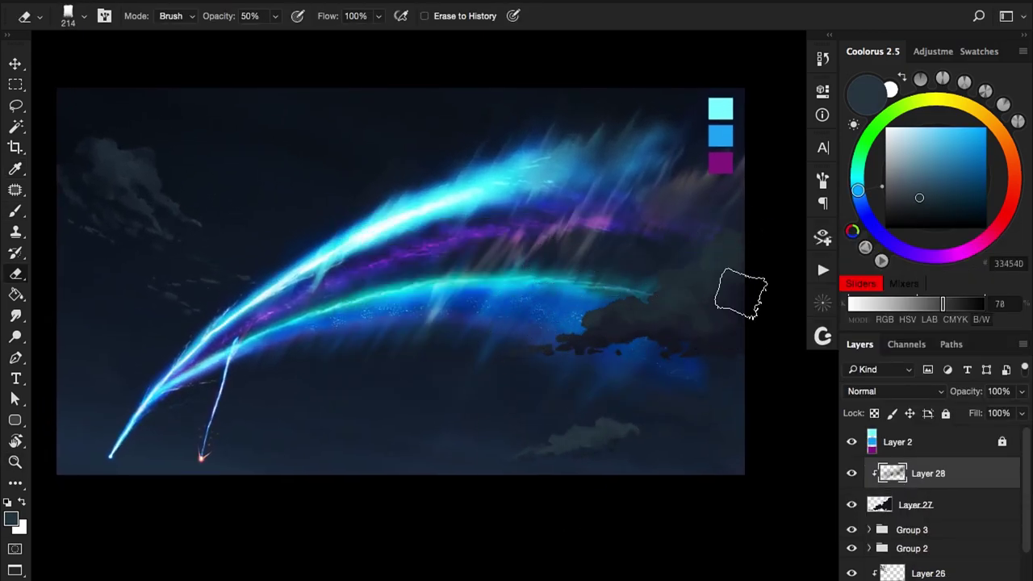
# Step: Create Layer 29 below Layer 25 and paint faint clouds across the lower sky with 1C1E2E at 30% opacity
pyautogui.press('z')
pyautogui.moveTo(602, 255); pyautogui.dragTo(460, 353)
pyautogui.press('b')
pyautogui.scroll(-1, 934, 516)
pyautogui.click(915, 560)
pyautogui.hotkey('ctrl', 'shift', 'alt', 'n')
pyautogui.keyDown('alt'); pyautogui.click(692, 460); pyautogui.keyUp('alt')
pyautogui.moveTo(691, 461); pyautogui.dragTo(475, 438)
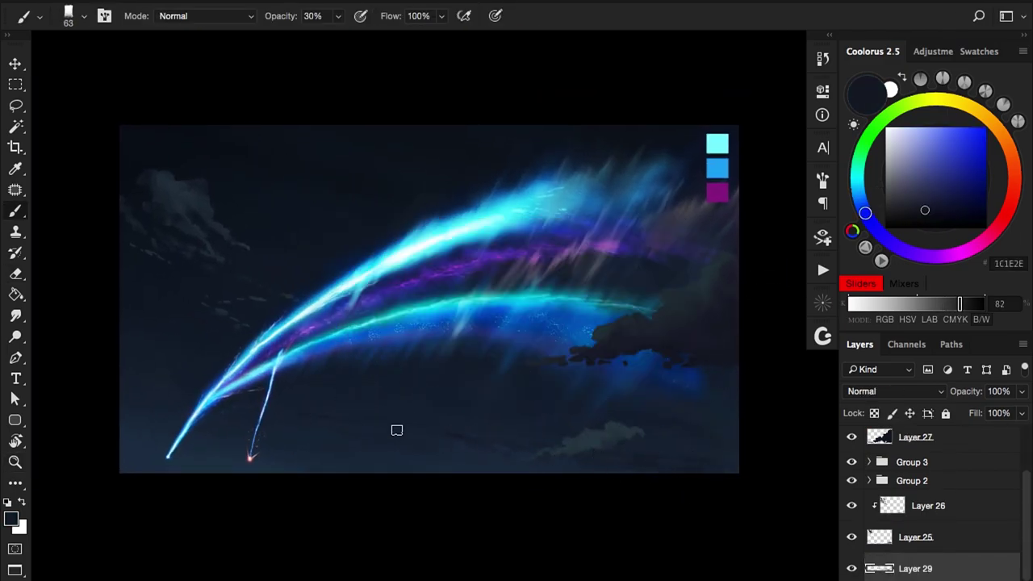
pyautogui.moveTo(215, 360); pyautogui.dragTo(258, 359)
# Step: Paint faint clouds in the upper sky on Layer 29 at 20% opacity and erase parts back at 40% opacity
pyautogui.press('2')
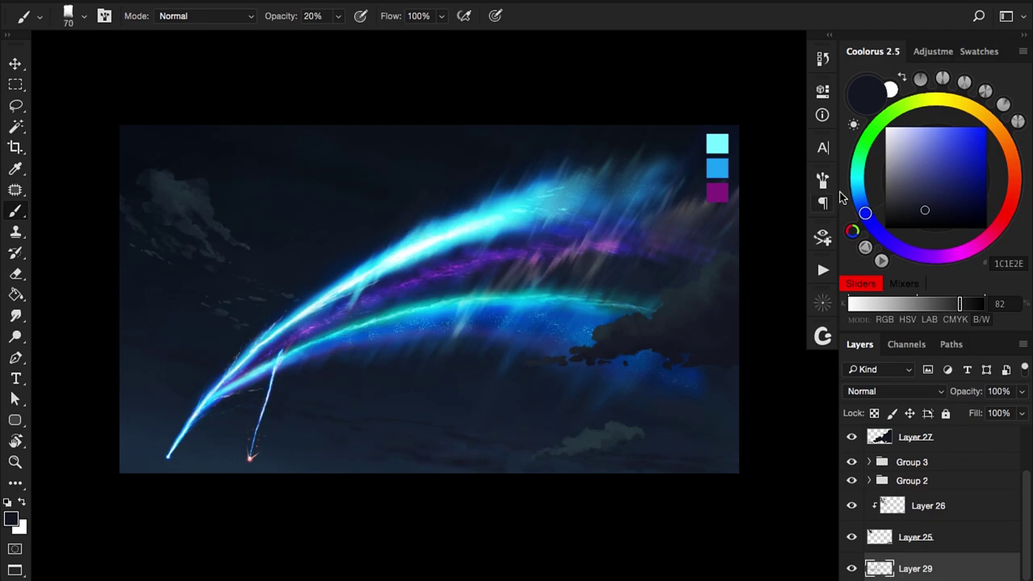
pyautogui.keyDown('alt'); pyautogui.click(678, 202); pyautogui.keyUp('alt')
pyautogui.press(']')
pyautogui.press(']')
pyautogui.press(']')
pyautogui.press(']')
pyautogui.press('e')
pyautogui.moveTo(286, 206)
pyautogui.mouseDown()
pyautogui.moveTo(277, 206)
pyautogui.moveTo(338, 203)
pyautogui.mouseUp()
pyautogui.press('4')
pyautogui.press('b')
pyautogui.moveTo(438, 382)
pyautogui.mouseDown()
pyautogui.moveTo(452, 382)
pyautogui.moveTo(436, 382)
pyautogui.mouseUp()
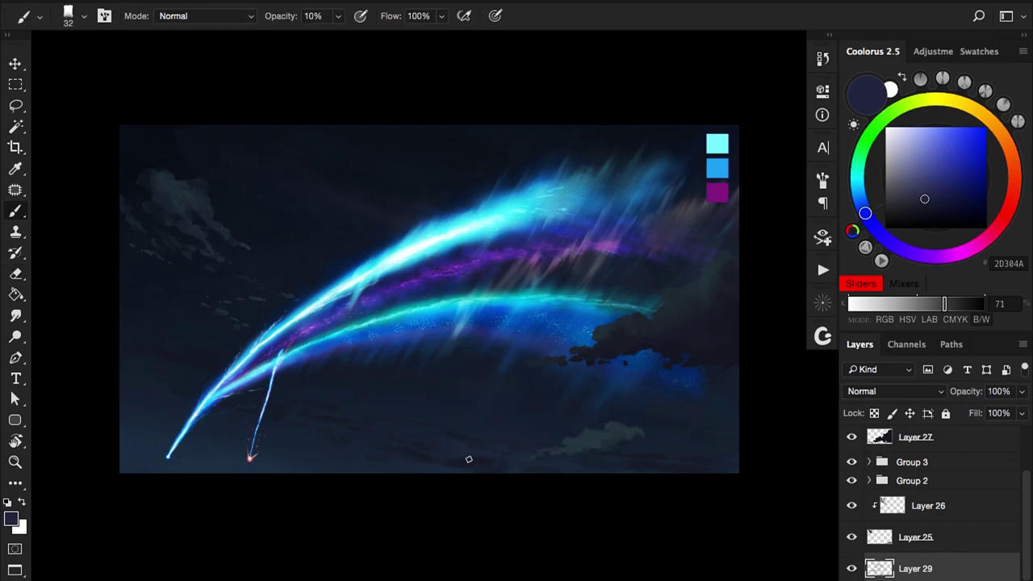
# Step: Highlight the low clouds along the bottom edge with 4A4F72 at 20% opacity and soften them with a 76 px eraser at 40%
pyautogui.click(920, 182)
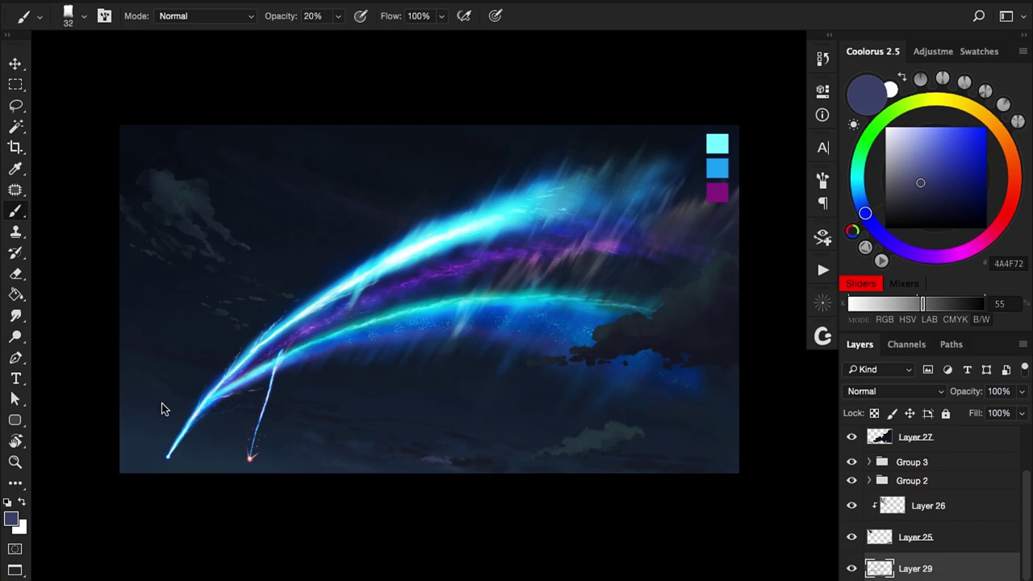
pyautogui.keyDown('alt'); pyautogui.click(522, 413); pyautogui.keyUp('alt')
pyautogui.press('e')
pyautogui.hscroll(2, 519, 404)
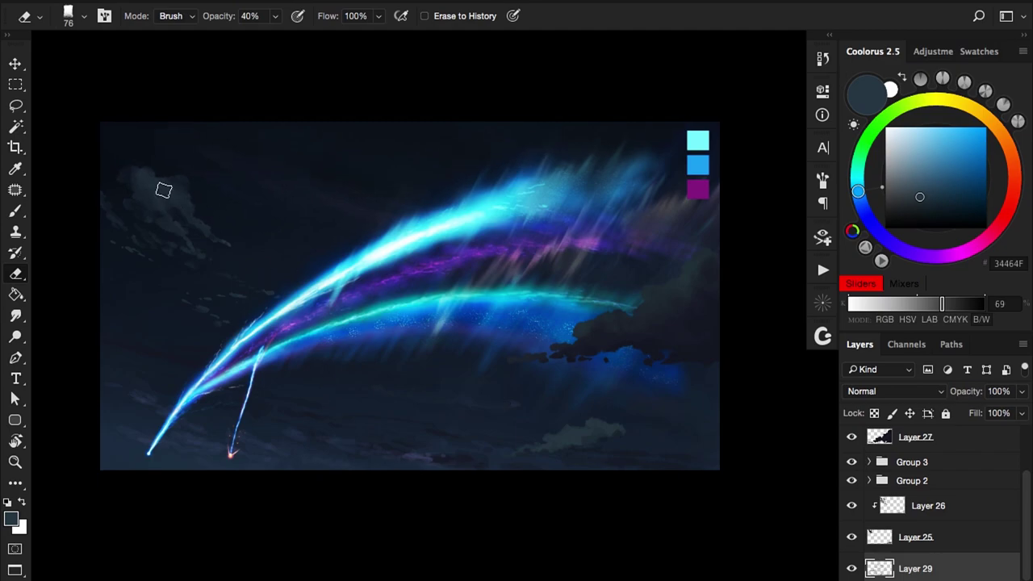
# Step: Paint small cloud patches in the sky above the cyan trail with 2E3D47, 1C1D2D and 191C2B, raising the brush opacity to 100%
pyautogui.press('b')
pyautogui.keyDown('alt'); pyautogui.click(164, 180); pyautogui.keyUp('alt')
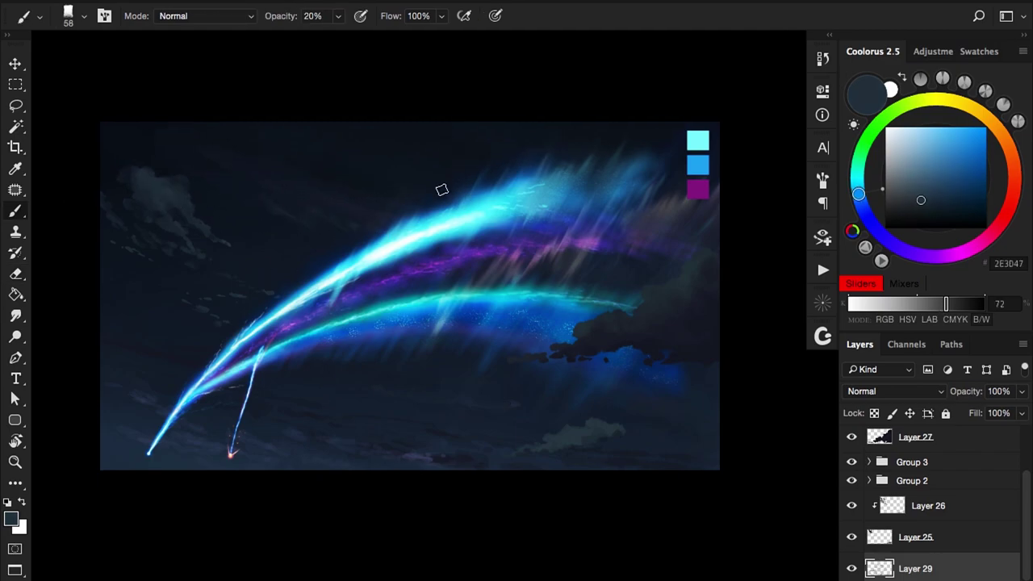
pyautogui.keyDown('alt'); pyautogui.click(661, 151); pyautogui.keyUp('alt')
pyautogui.press('0')
pyautogui.moveTo(422, 139); pyautogui.dragTo(389, 157)
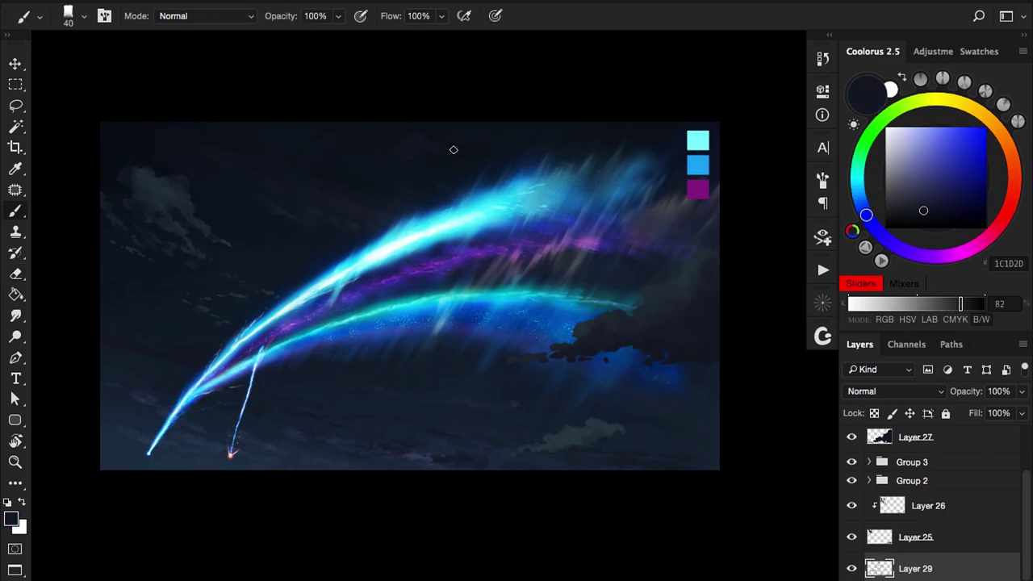
pyautogui.keyDown('alt'); pyautogui.click(398, 151); pyautogui.keyUp('alt')
pyautogui.keyDown('alt'); pyautogui.click(353, 203); pyautogui.keyUp('alt')
pyautogui.scroll(2, 396, 161)
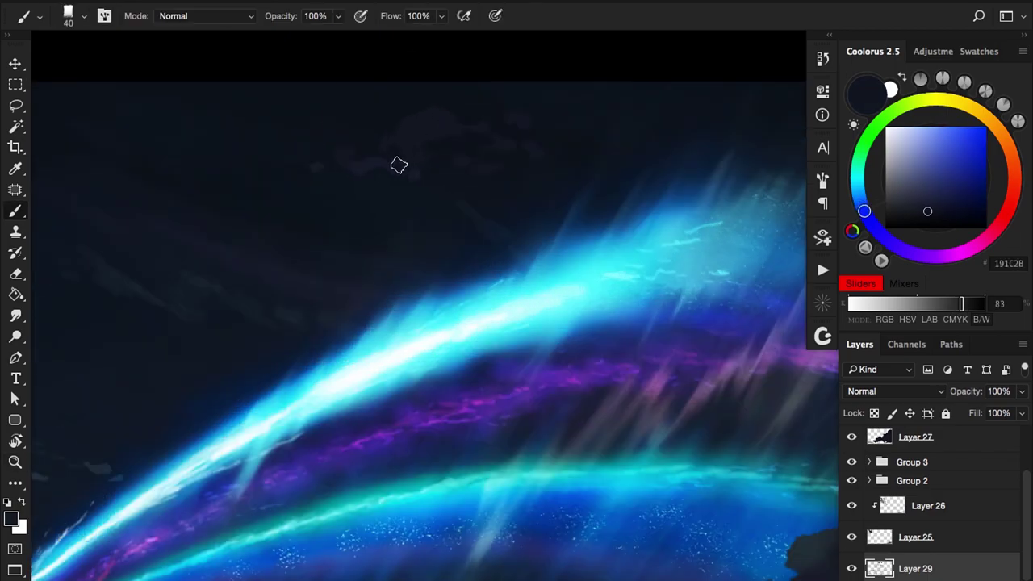
pyautogui.keyDown('alt'); pyautogui.click(407, 162); pyautogui.keyUp('alt')
pyautogui.moveTo(411, 130); pyautogui.dragTo(445, 175)
# Step: Create Layer 30 above Layer 29, brush a 45B9DF glow along the lower sky at 10% opacity, and soften it with the eraser
pyautogui.hotkey('ctrl', 'shift', 'alt', 'n')
pyautogui.press(']')
pyautogui.press(']')
pyautogui.press(']')
pyautogui.press(']')
pyautogui.press(']')
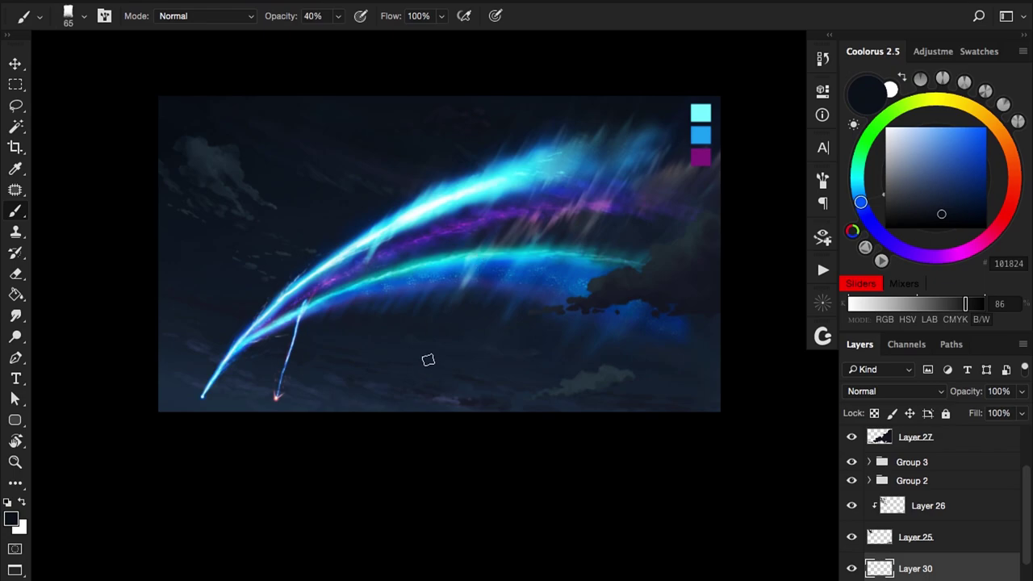
pyautogui.keyDown('alt'); pyautogui.click(700, 135); pyautogui.keyUp('alt')
pyautogui.press('1')
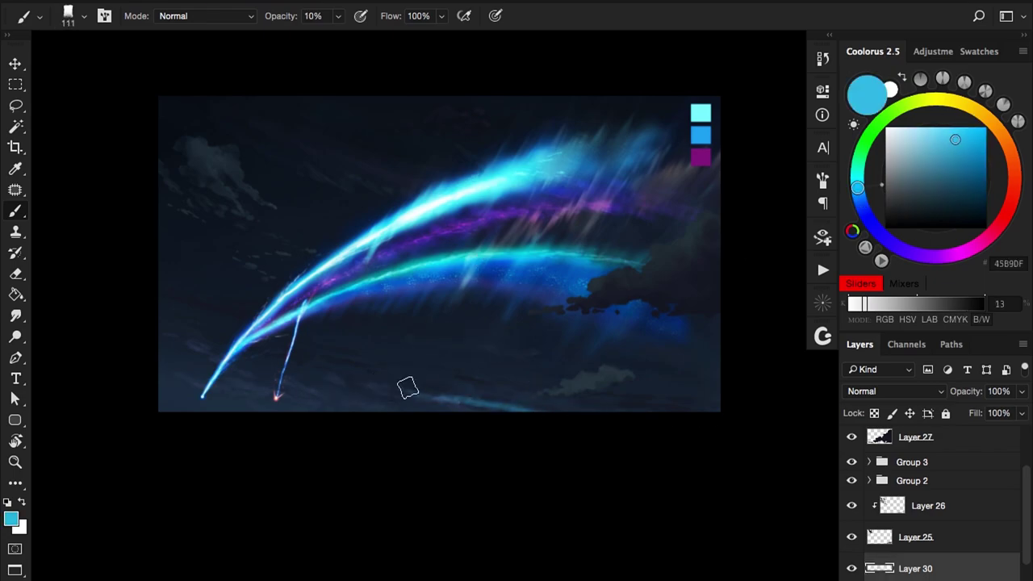
pyautogui.press(']')
pyautogui.press(']')
pyautogui.press(']')
pyautogui.press(']')
pyautogui.press(']')
pyautogui.press(']')
pyautogui.press('e')
pyautogui.moveTo(532, 406); pyautogui.dragTo(536, 202)
# Step: Tint the upper-left sky with a soft DE45DF streak at 20% opacity, soften it with a 285 px eraser, and add a 45D8DF tint
pyautogui.press('b')
pyautogui.rightClick(536, 202)
pyautogui.press('Escape')
pyautogui.click(960, 254)
pyautogui.moveTo(678, 65); pyautogui.dragTo(546, 304)
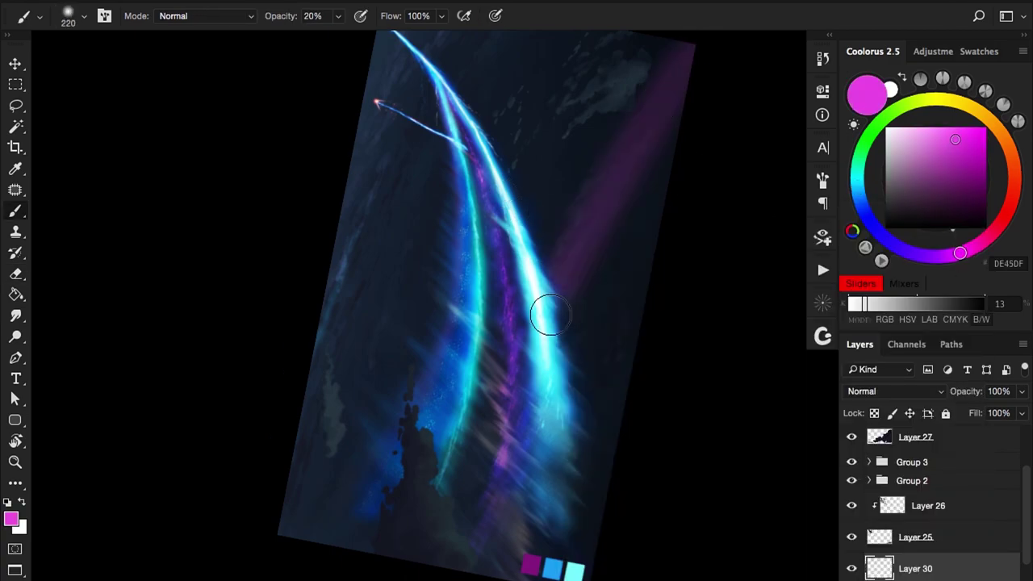
pyautogui.press('e')
pyautogui.moveTo(686, 115); pyautogui.dragTo(622, 207)
pyautogui.press('Escape')
pyautogui.press('z')
pyautogui.moveTo(498, 299); pyautogui.dragTo(570, 291)
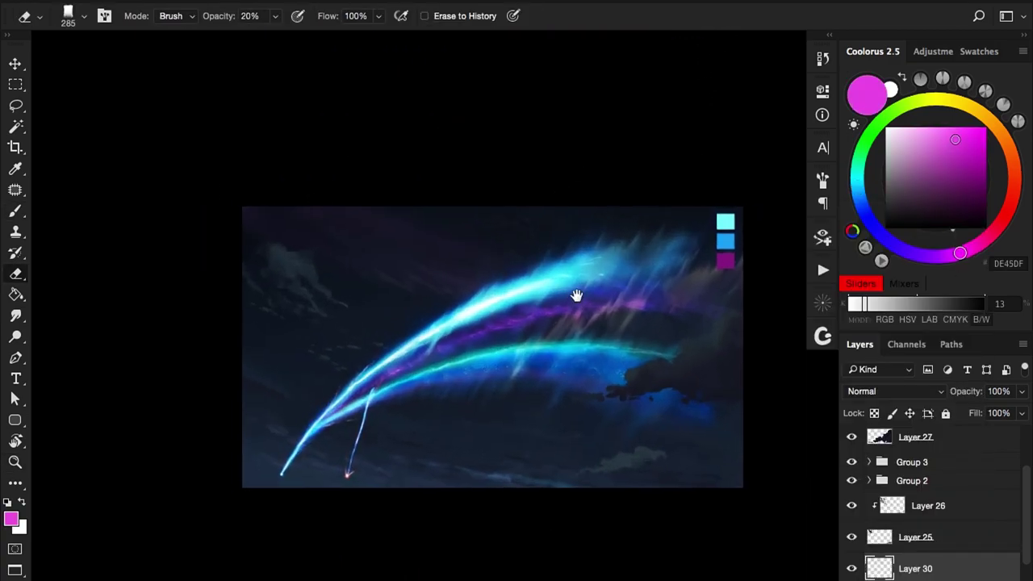
pyautogui.press('b')
pyautogui.press('e')
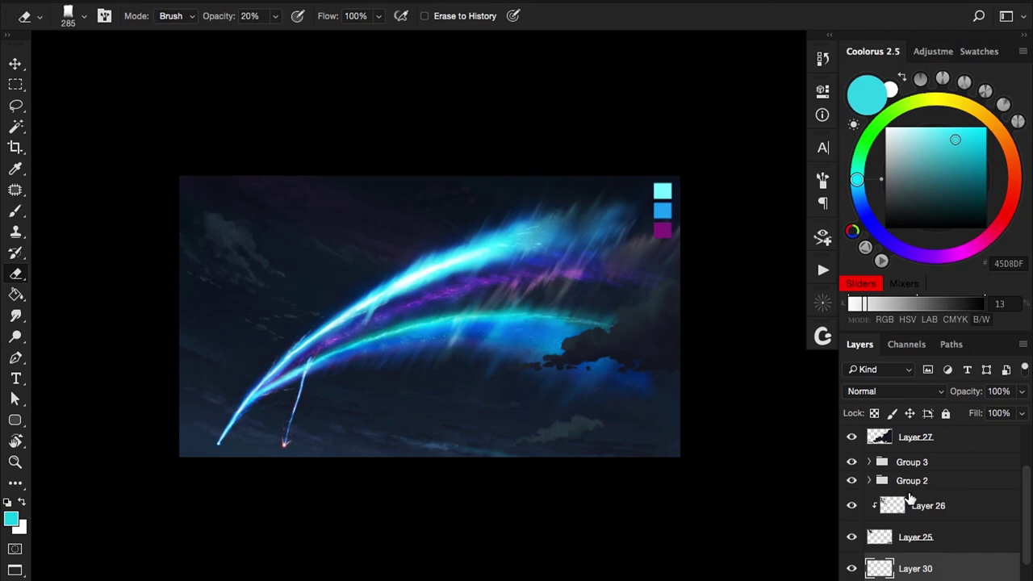
# Step: Create Layer 31 above Layer 26 and set its blend mode to Color Dodge
pyautogui.click(928, 505)
pyautogui.click(955, 575)
pyautogui.click(924, 390)
pyautogui.moveTo(658, 303); pyautogui.dragTo(720, 214)
pyautogui.press('z')
pyautogui.moveTo(420, 327); pyautogui.dragTo(660, 307)
pyautogui.hotkey('ctrl', 'shift', 'alt', 'n')
pyautogui.click(660, 307)
pyautogui.press('b')
pyautogui.click(877, 391)
pyautogui.click(875, 484)
pyautogui.rightClick(468, 321)
pyautogui.press('Escape')
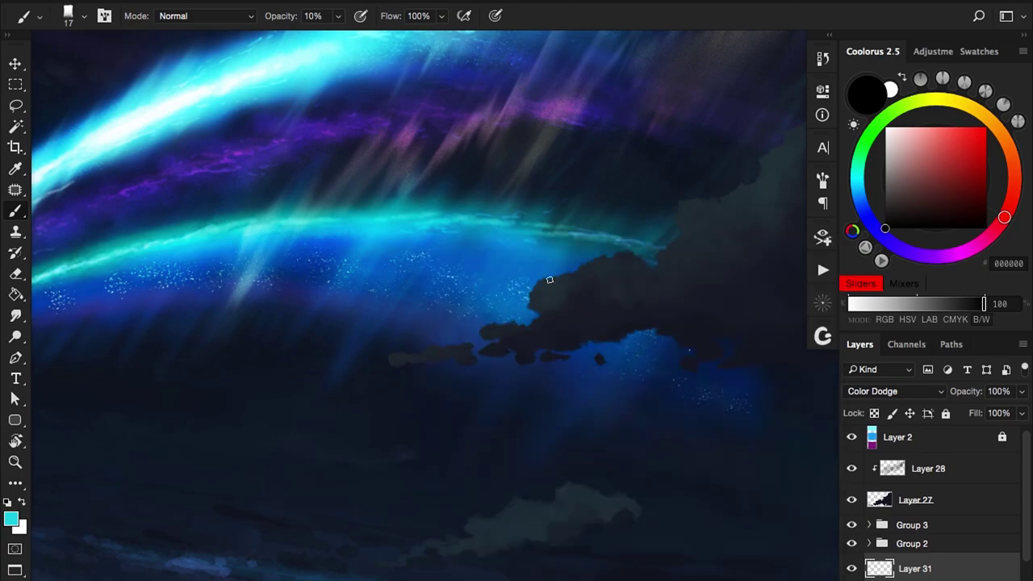
# Step: Try painting a 45D8DF rim light on the right-hand cloud's left edge at 50% opacity
pyautogui.press('5')
pyautogui.moveTo(538, 295); pyautogui.dragTo(542, 318)
pyautogui.hotkey('ctrl', 'z')
pyautogui.press(']')
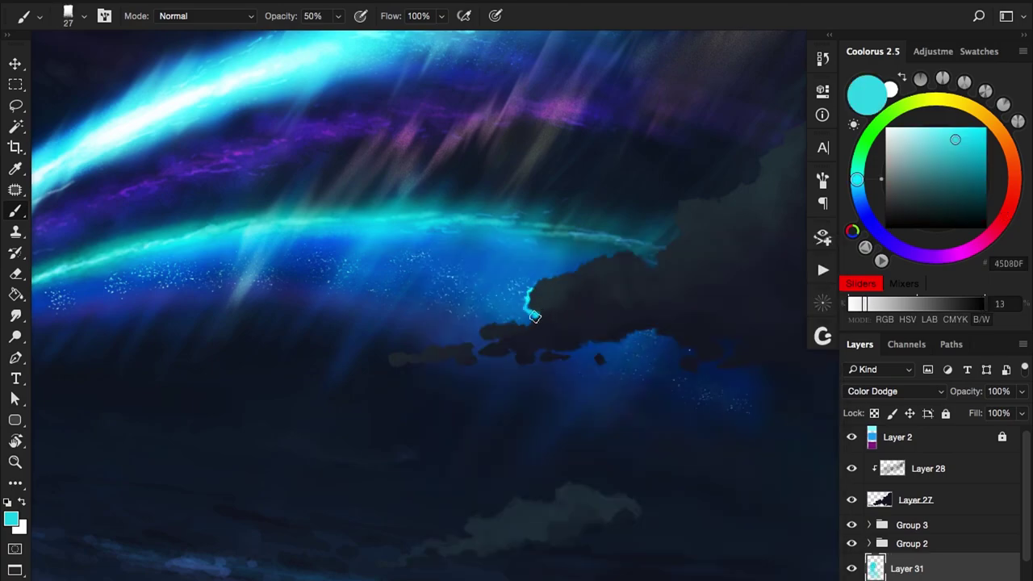
# Step: Move Layer 31 above Layer 28 and leave it empty and unclipped
pyautogui.hotkey('ctrl', ']')
pyautogui.hotkey('ctrl', ']')
pyautogui.hotkey('ctrl', ']')
pyautogui.hotkey('ctrl', ']')
pyautogui.press('3')
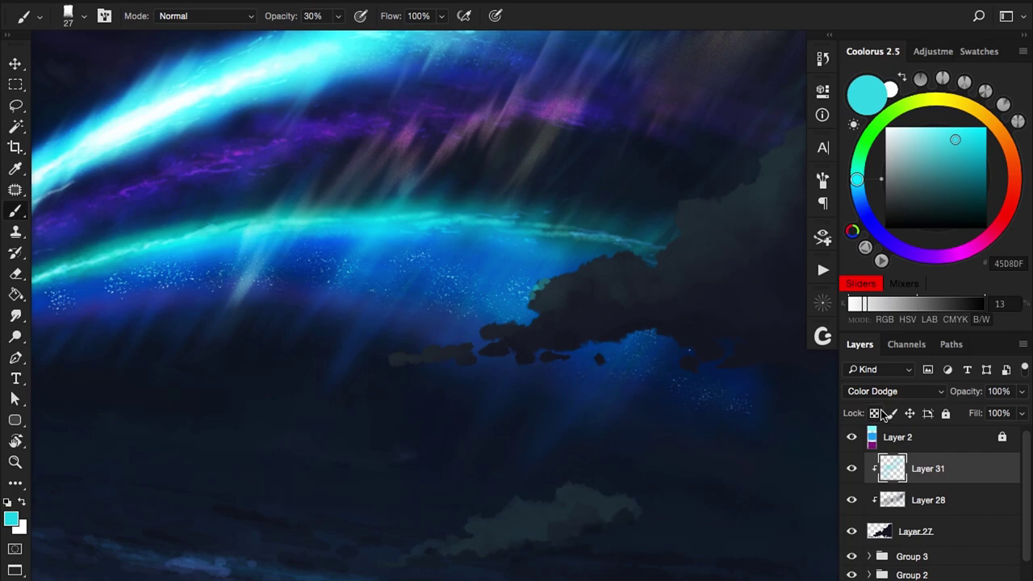
pyautogui.rightClick(541, 299)
pyautogui.press('Escape')
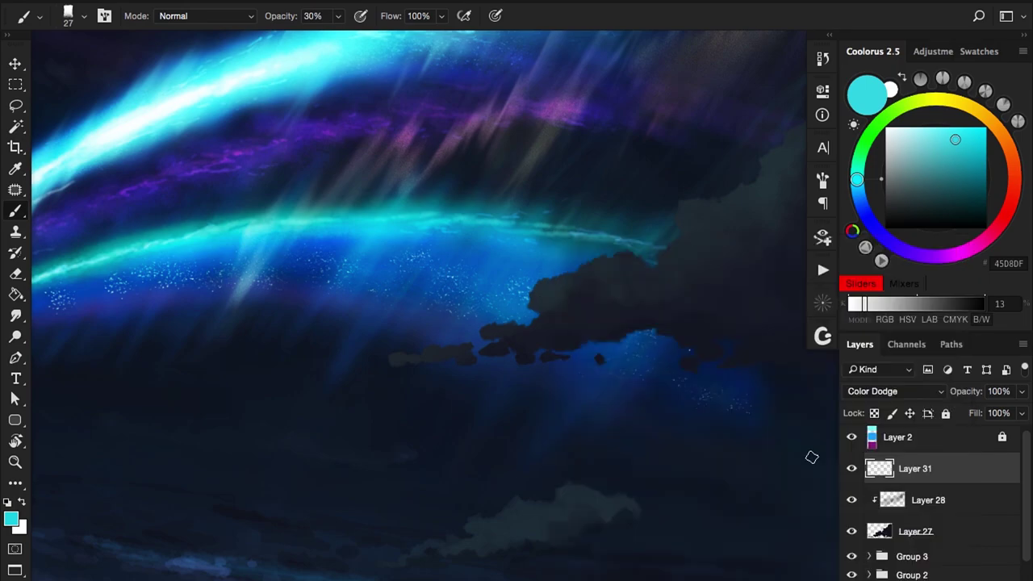
# Step: Outline the right-hand cloud's left and upper edges with 45D8DF at 100% opacity and set Layer 31 to Screen
pyautogui.press('0')
pyautogui.moveTo(540, 280)
pyautogui.mouseDown()
pyautogui.moveTo(531, 321)
pyautogui.moveTo(502, 331)
pyautogui.moveTo(512, 338)
pyautogui.moveTo(469, 344)
pyautogui.moveTo(400, 385)
pyautogui.moveTo(359, 385)
pyautogui.mouseUp()
pyautogui.scroll(2, 524, 327)
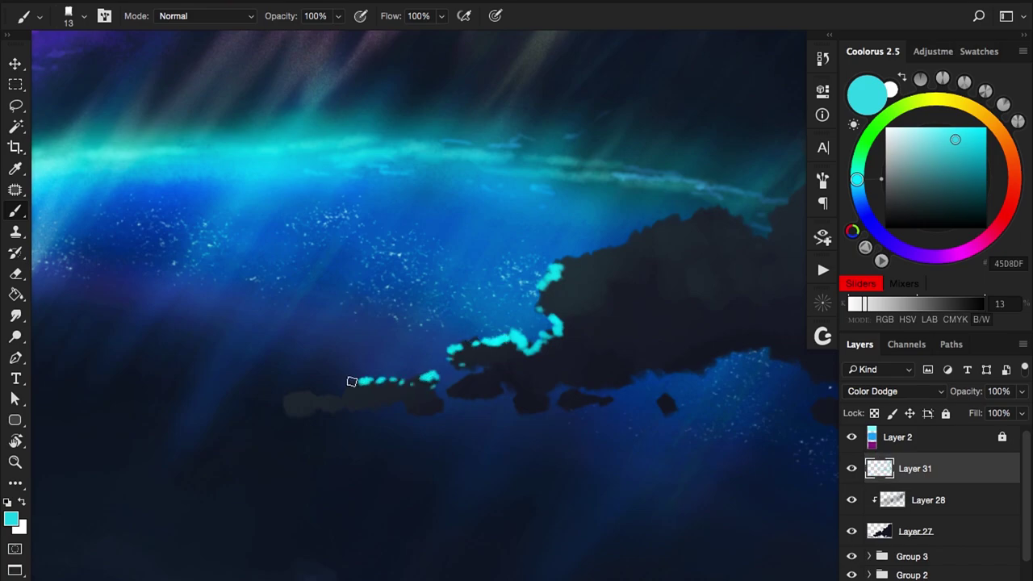
pyautogui.click(896, 391)
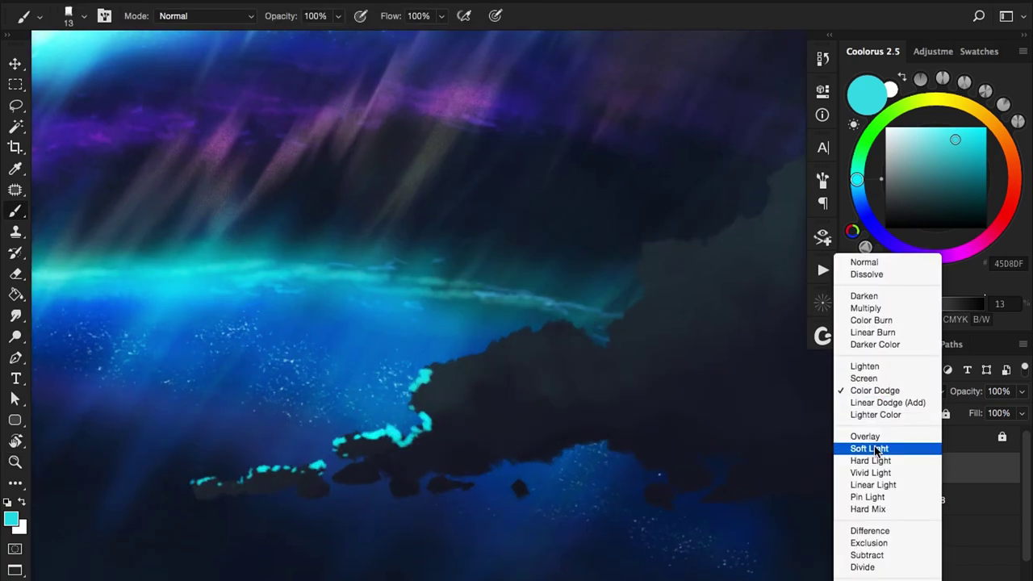
pyautogui.click(870, 461)
pyautogui.press('Up')
pyautogui.press('Up')
pyautogui.press('Up')
pyautogui.press('Up')
pyautogui.press('Up')
pyautogui.press('Up')
pyautogui.scroll(1, 507, 347)
pyautogui.moveTo(508, 347)
pyautogui.mouseDown()
pyautogui.moveTo(619, 304)
pyautogui.moveTo(658, 325)
pyautogui.mouseUp()
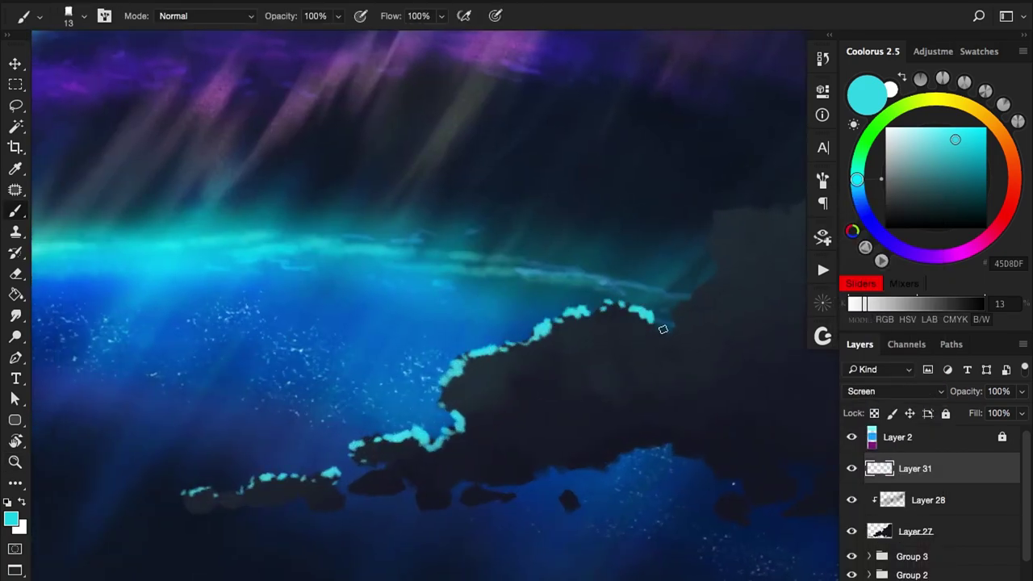
# Step: Add thin 45D8DF highlights to the lower edges of the upper-left clouds with a 7 px brush
pyautogui.moveTo(577, 428); pyautogui.dragTo(330, 530)
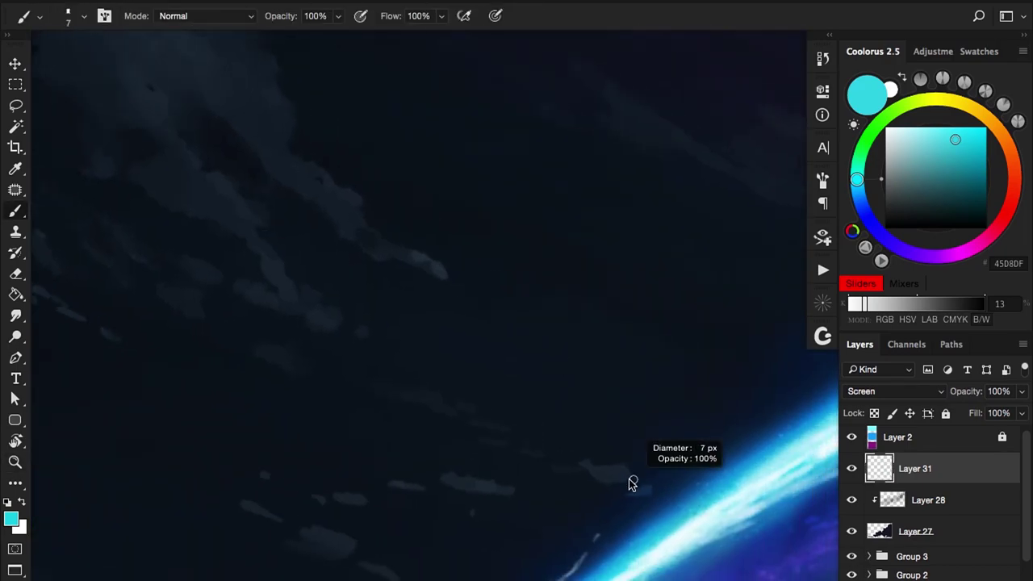
pyautogui.moveTo(628, 482); pyautogui.dragTo(652, 493)
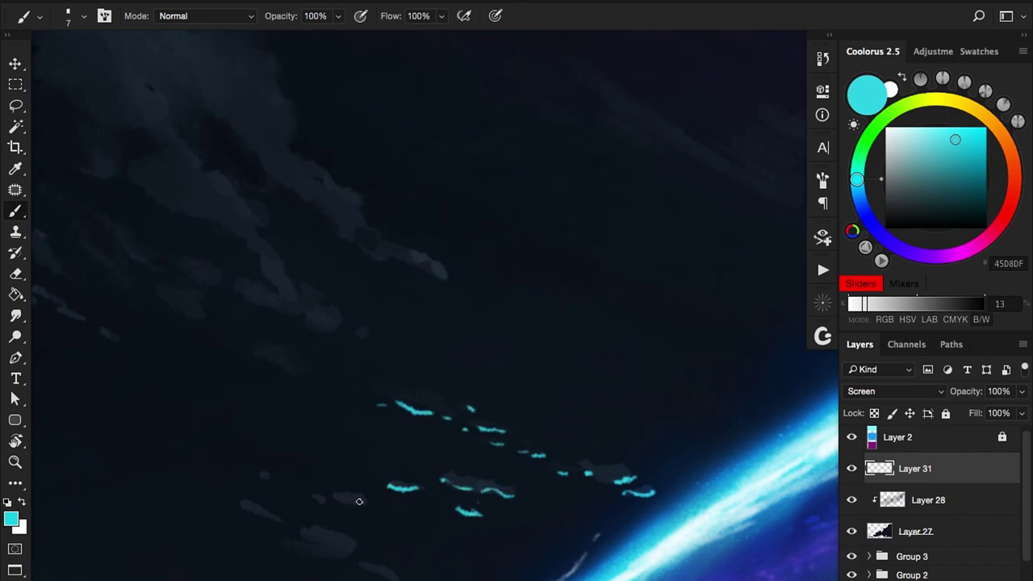
pyautogui.moveTo(468, 368)
pyautogui.mouseDown()
pyautogui.moveTo(379, 318)
pyautogui.moveTo(355, 287)
pyautogui.mouseUp()
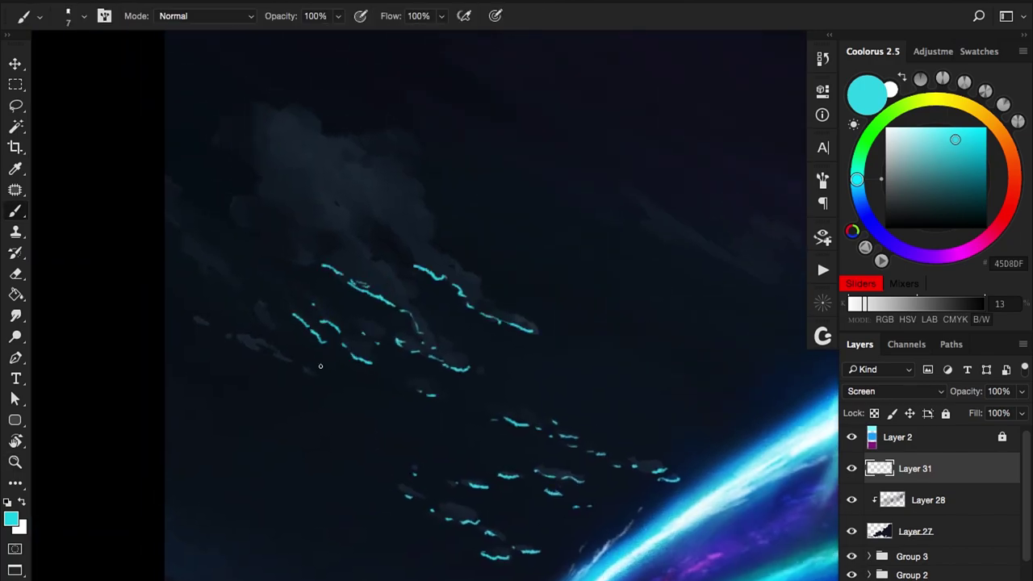
# Step: Paint 45D8DF highlights on the lower-sky and lower-right clouds with a 19 px brush and soften them with the eraser
pyautogui.press('z')
pyautogui.moveTo(250, 229); pyautogui.dragTo(453, 260)
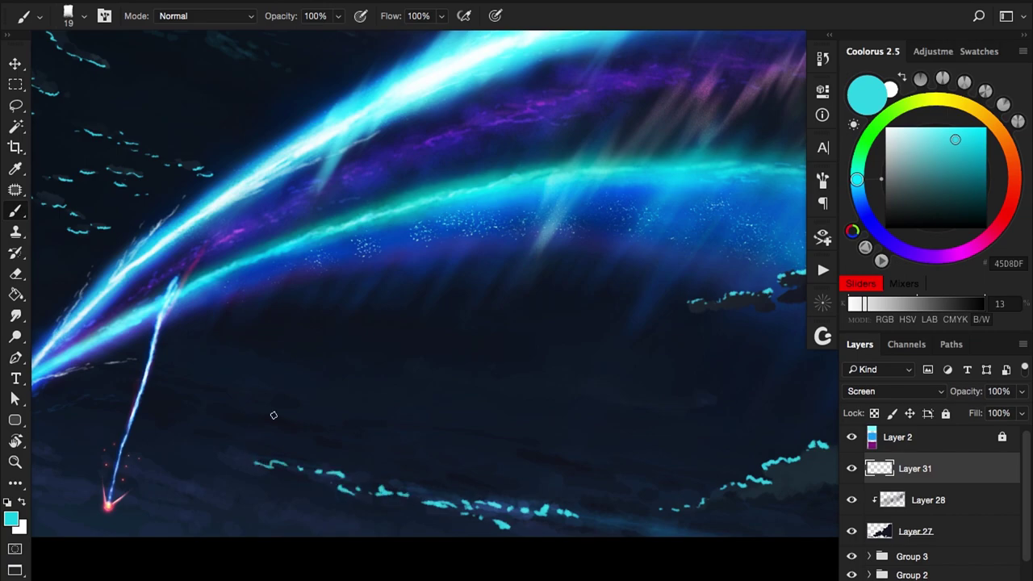
pyautogui.hscroll(-3, 282, 436)
pyautogui.scroll(-1, 313, 454)
pyautogui.press('z')
pyautogui.moveTo(397, 520); pyautogui.dragTo(387, 431)
pyautogui.press('e')
pyautogui.press('b')
pyautogui.press('e')
pyautogui.moveTo(415, 383); pyautogui.dragTo(605, 425)
# Step: Add purple 8A4ED4 highlights to the lower-sky clouds with a 13 px brush at 50% opacity
pyautogui.press('b')
pyautogui.press('5')
pyautogui.keyDown('alt'); pyautogui.keyDown('shift'); pyautogui.rightClick(416, 217); pyautogui.keyUp('shift'); pyautogui.keyUp('alt')
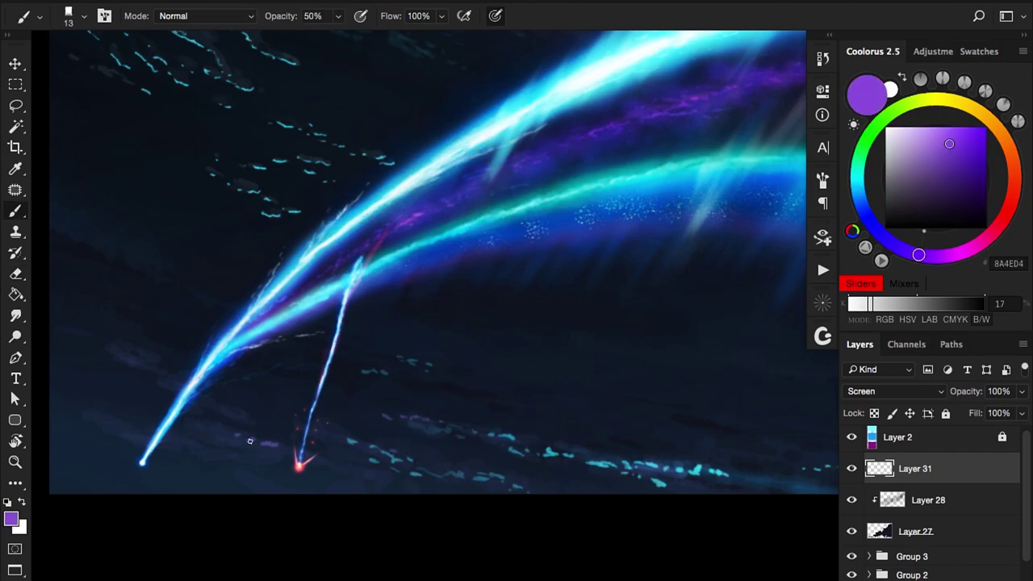
pyautogui.moveTo(506, 312); pyautogui.dragTo(540, 315)
pyautogui.press('e')
pyautogui.press('b')
pyautogui.moveTo(625, 440); pyautogui.dragTo(640, 438)
# Step: Soften the cloud highlights on Layer 31 with a 285 px eraser at 20% opacity
pyautogui.scroll(-5, 442, 368)
pyautogui.press('e')
pyautogui.scroll(5, 597, 431)
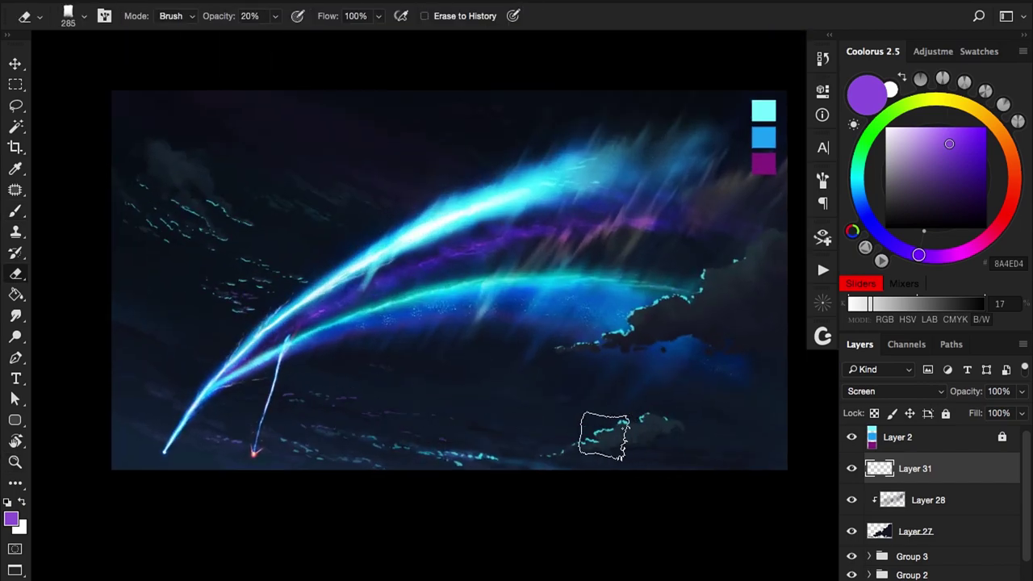
pyautogui.press('b')
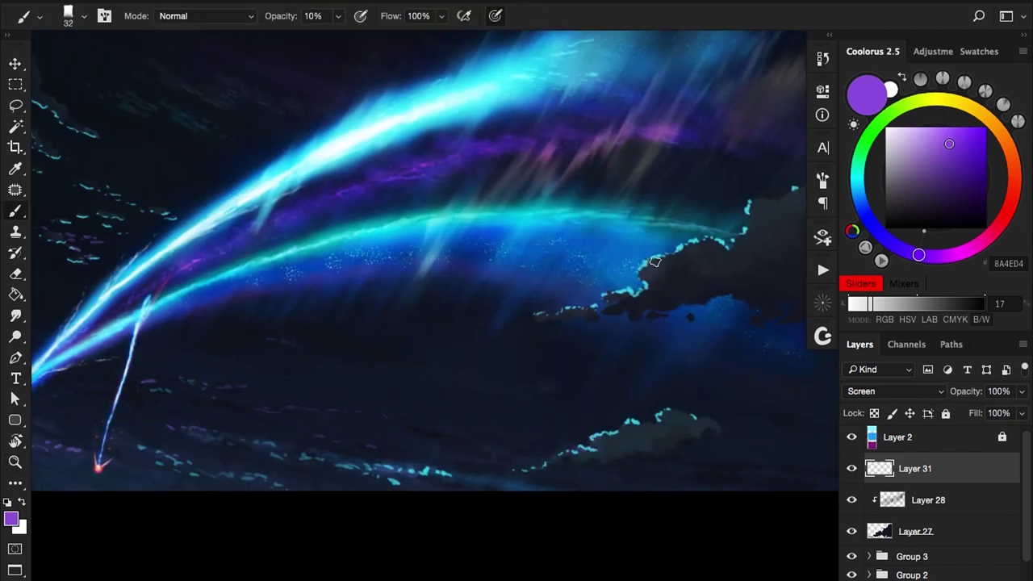
# Step: Paint 8A4ED4 and 296DC3 wisps in the sky left of the comet at 50% opacity and soften them with the 285 px eraser
pyautogui.scroll(-4, 655, 264)
pyautogui.scroll(5, 422, 261)
pyautogui.press('5')
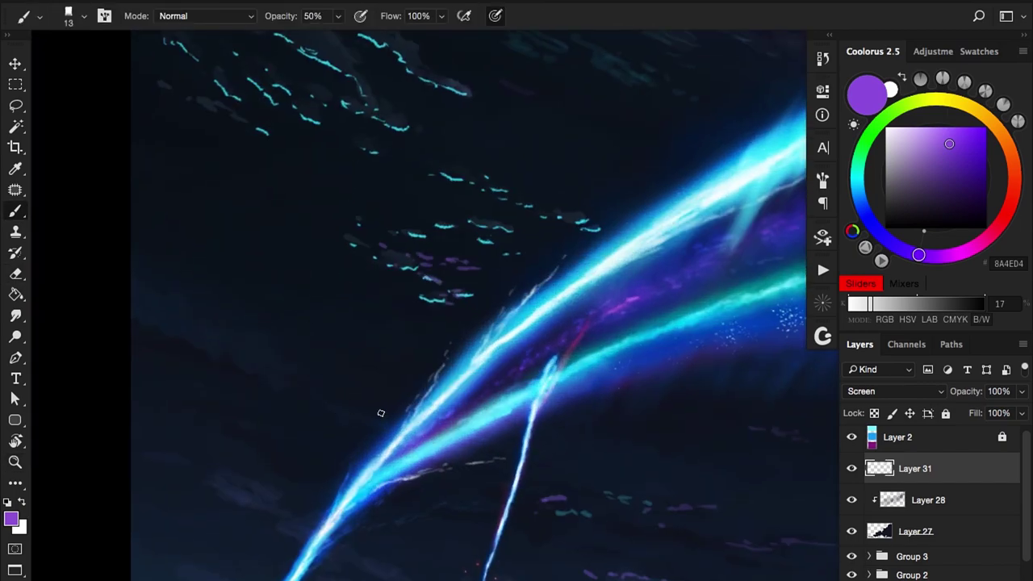
pyautogui.moveTo(220, 346); pyautogui.dragTo(275, 375)
pyautogui.keyDown('alt'); pyautogui.click(320, 402); pyautogui.keyUp('alt')
pyautogui.scroll(-5, 193, 357)
pyautogui.press('e')
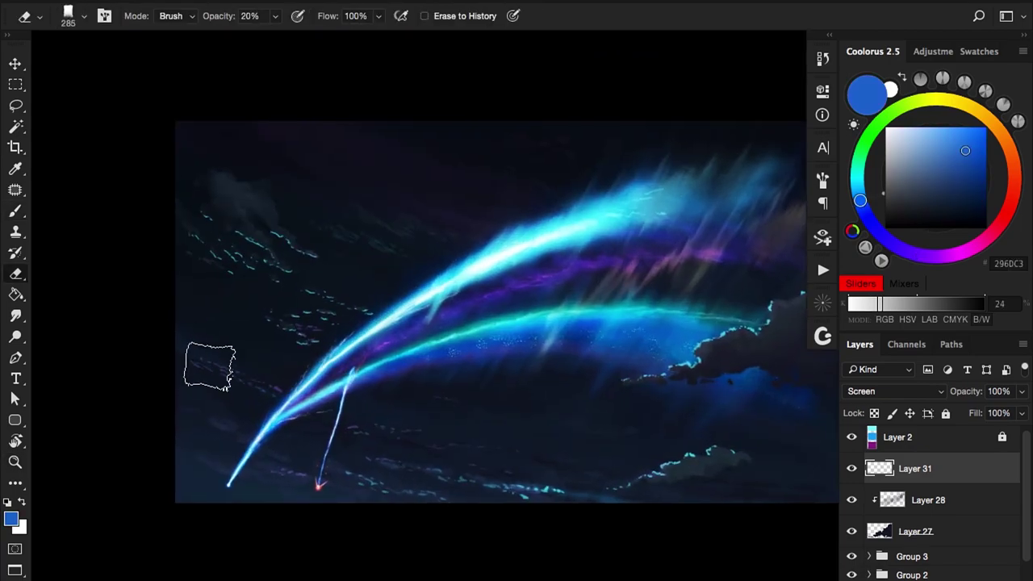